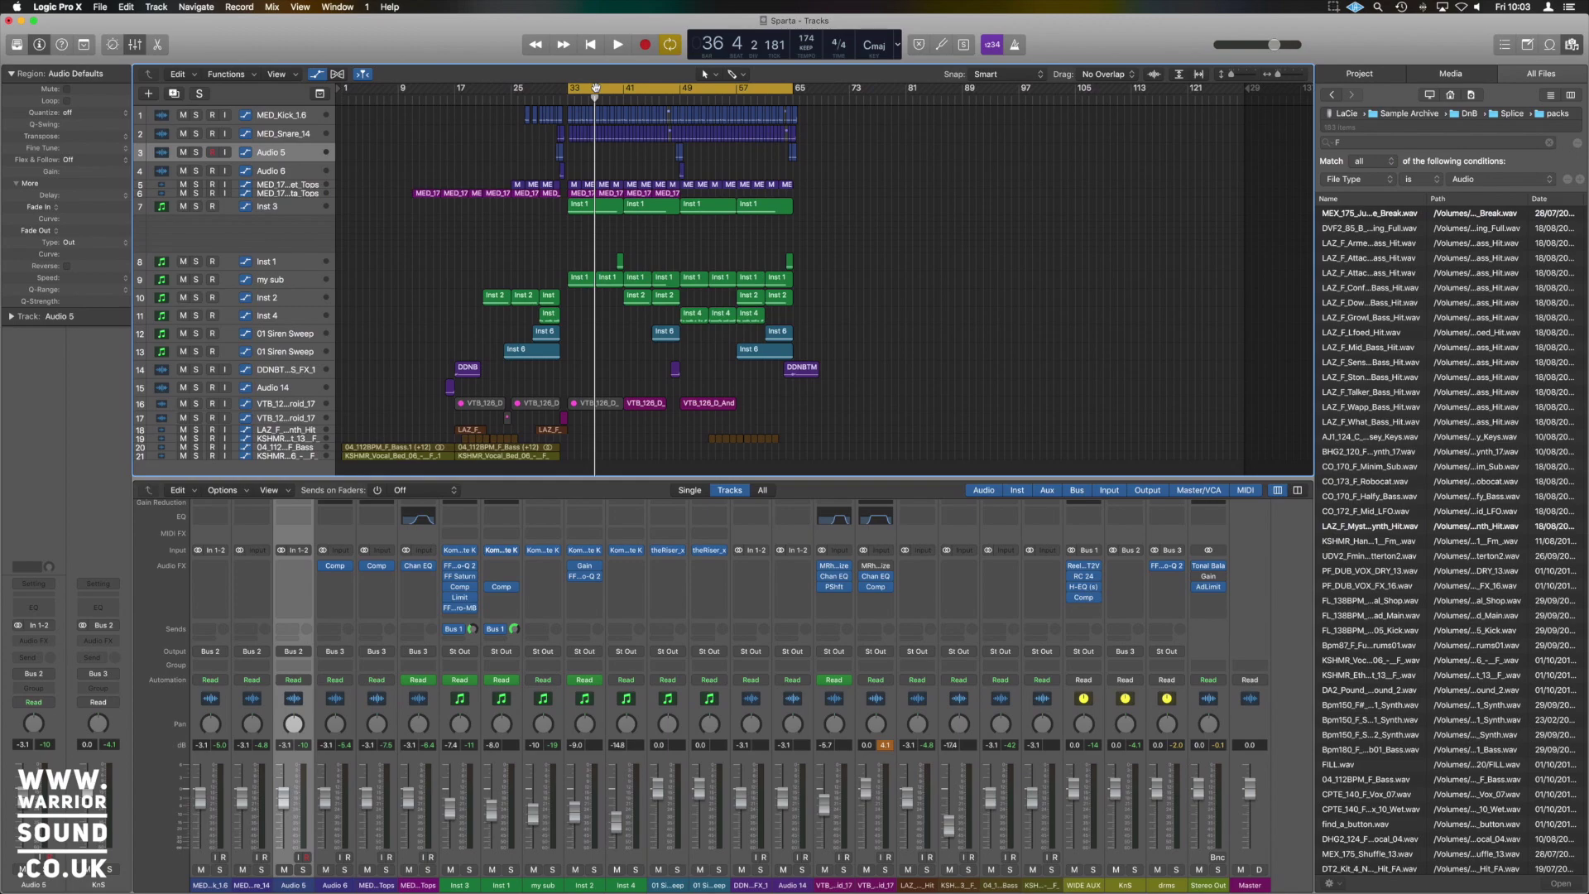
Step: Reset the peak-level readouts on every mixer channel strip at once
click(886, 746)
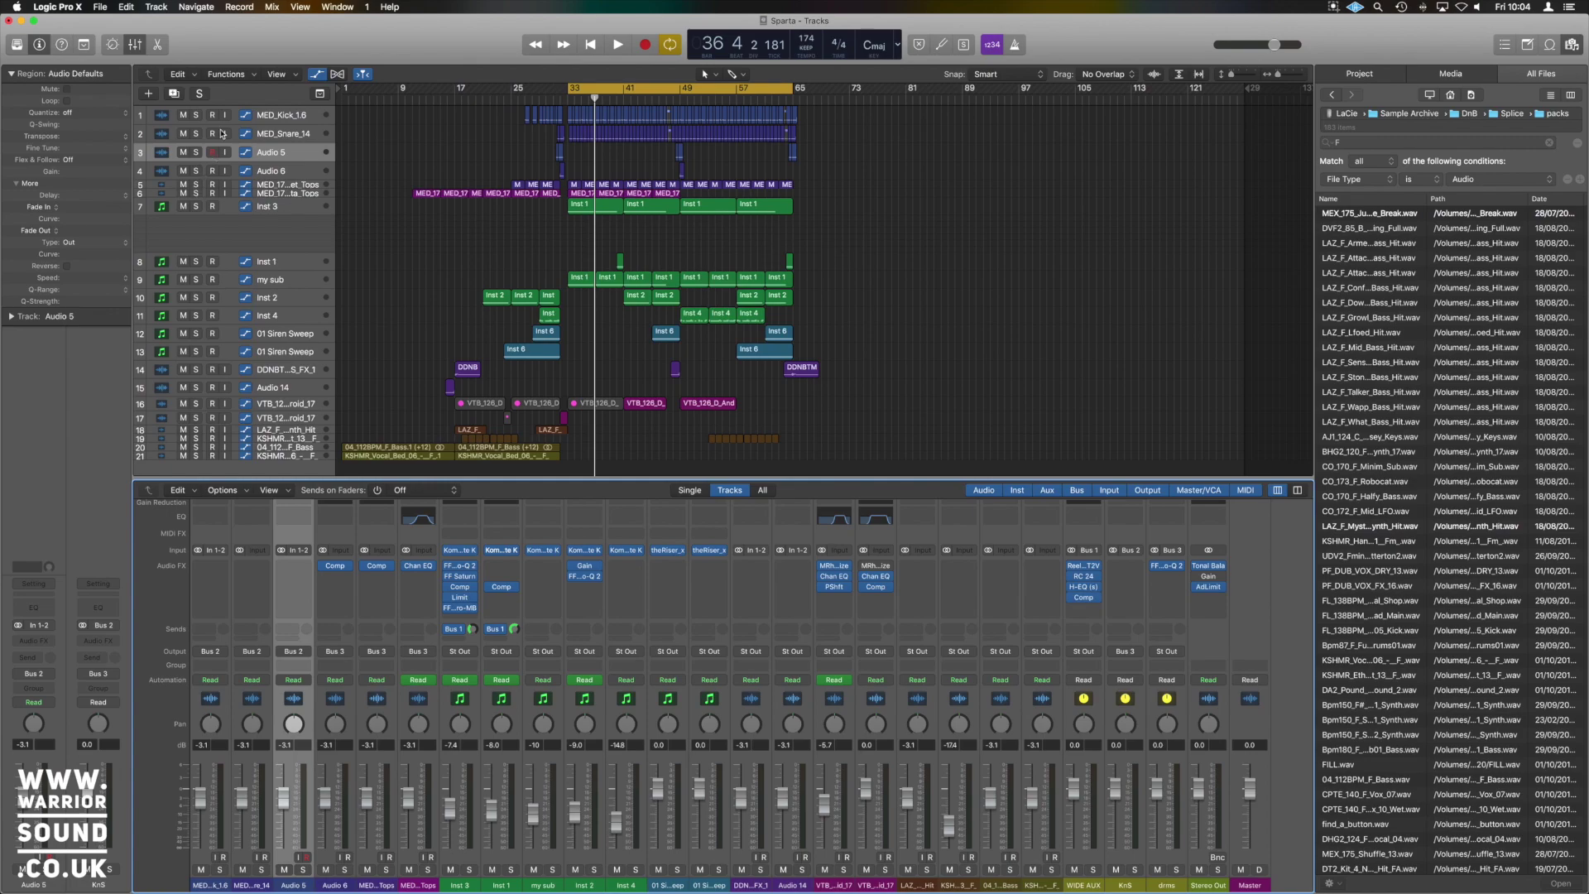
Step: Solo MED_Kick_1.6 and play it briefly to hear the kick alone
click(290, 119)
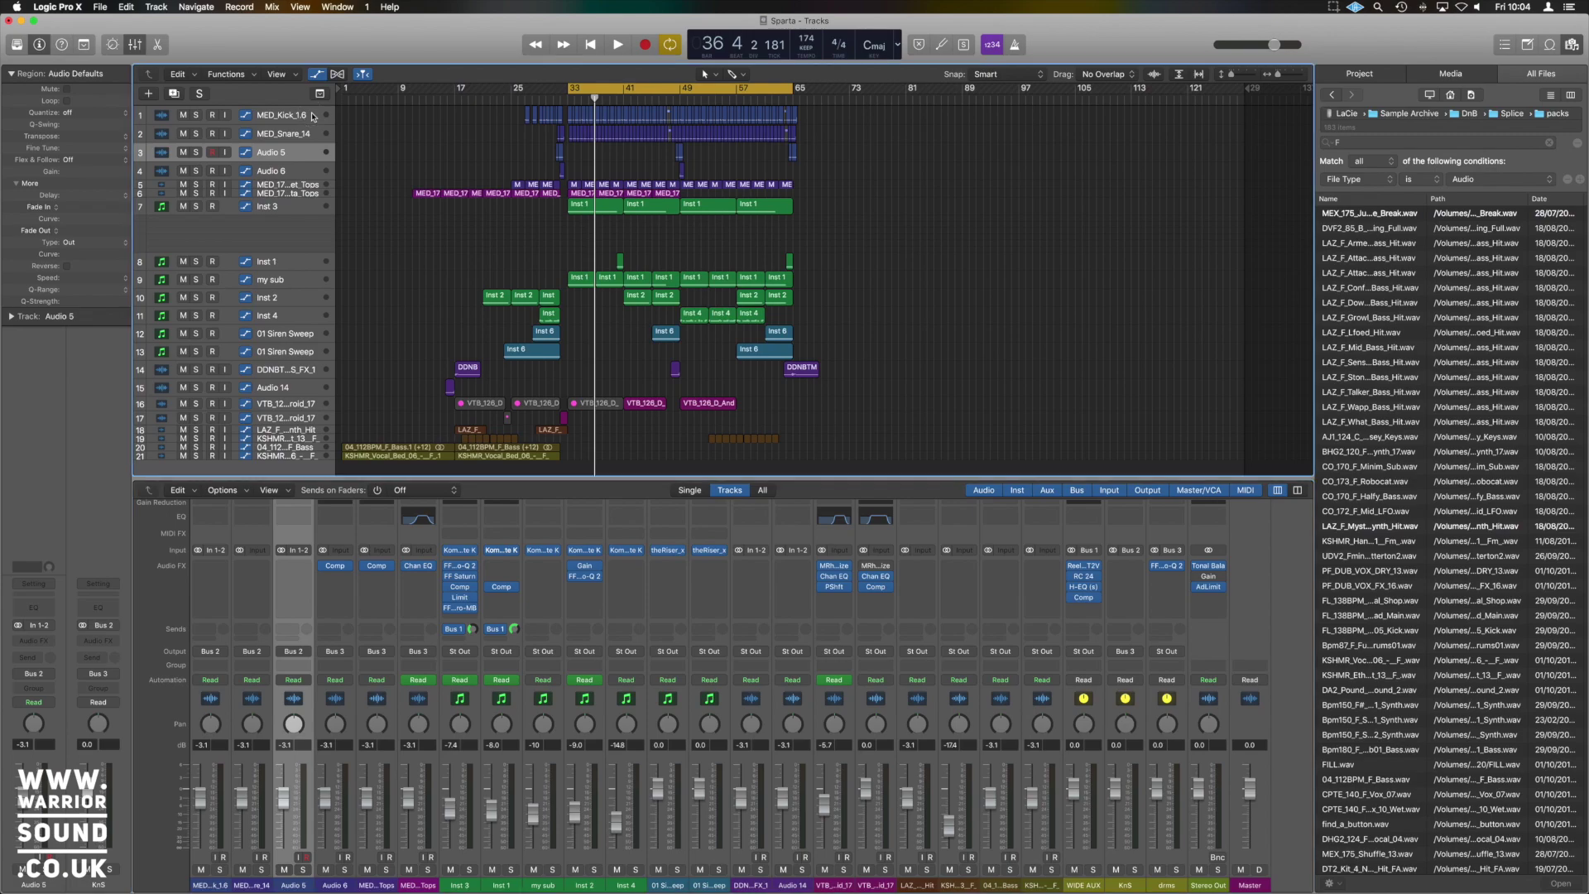
click(197, 117)
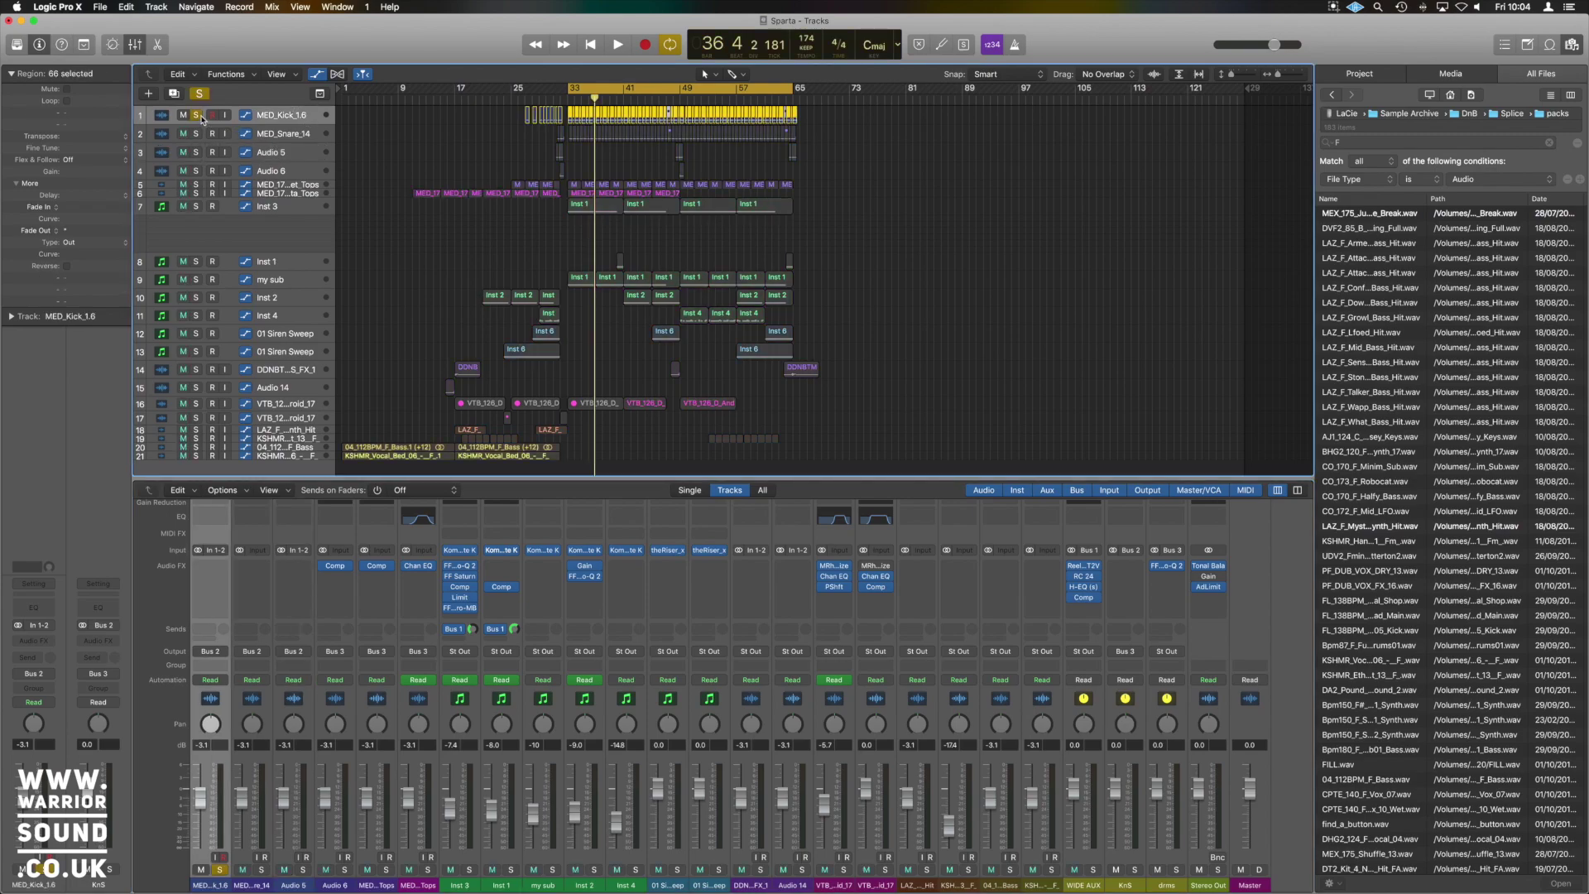
key(space)
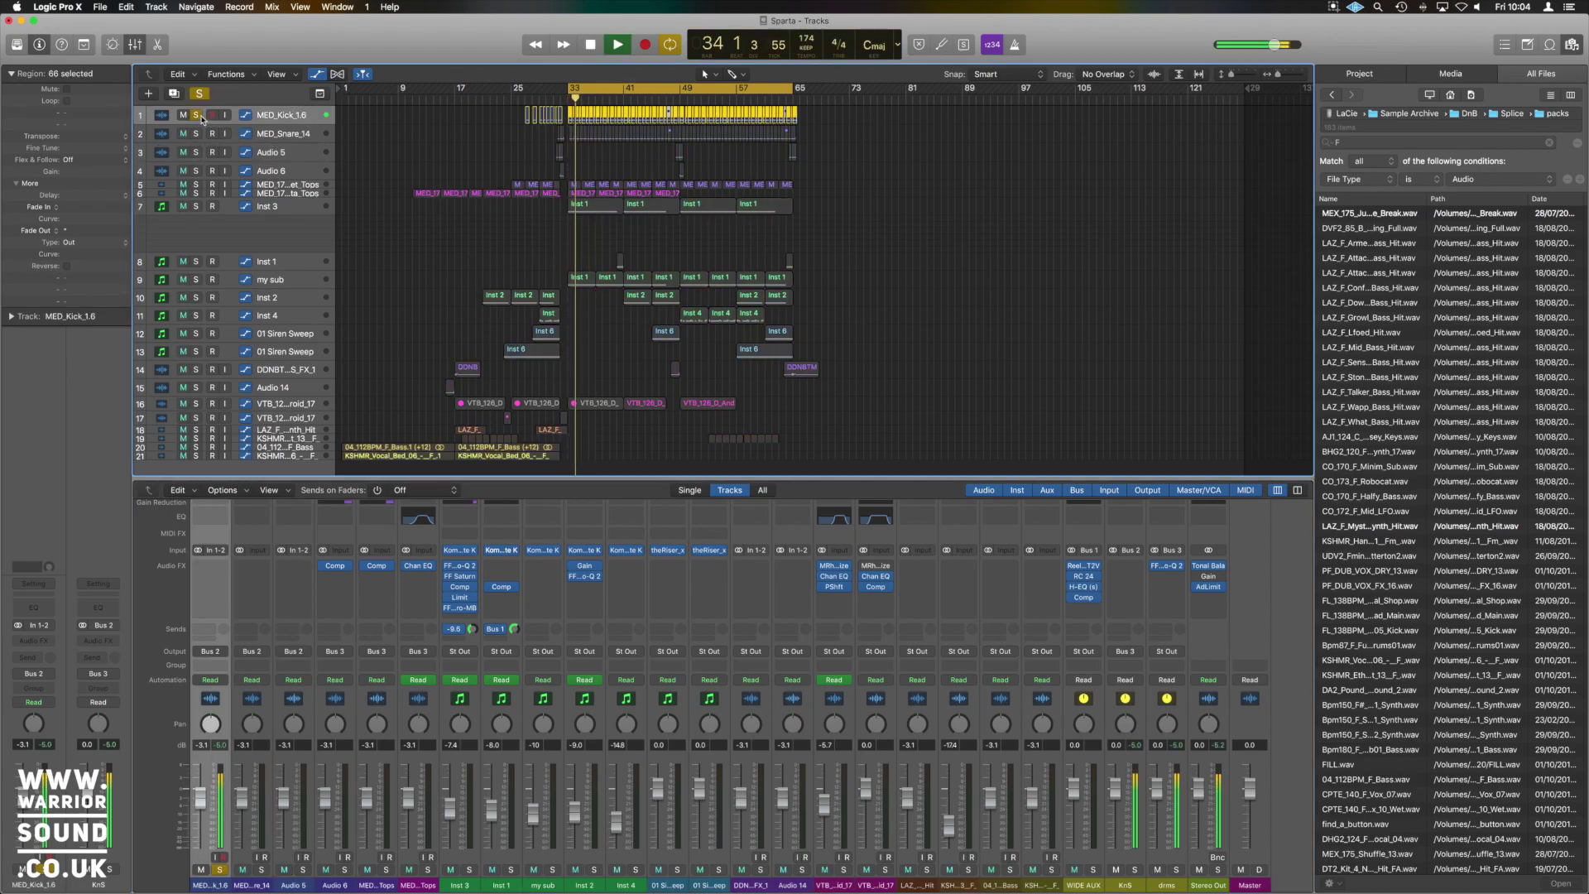
key(space)
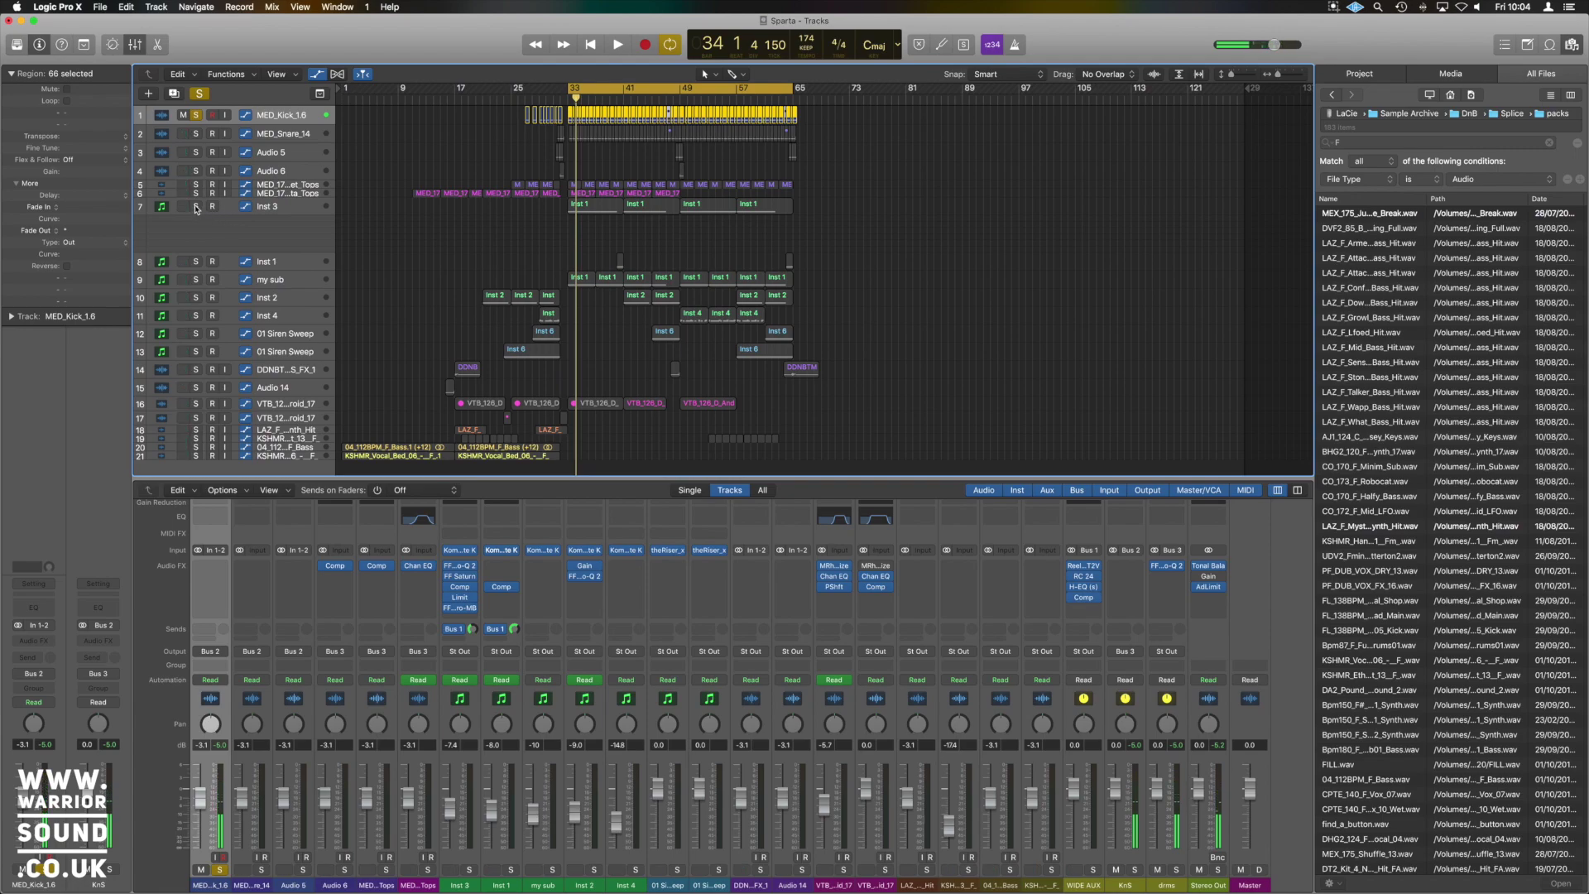
Step: Add solos on Inst 2, my sub and Inst 3 and play them with the kick
click(196, 297)
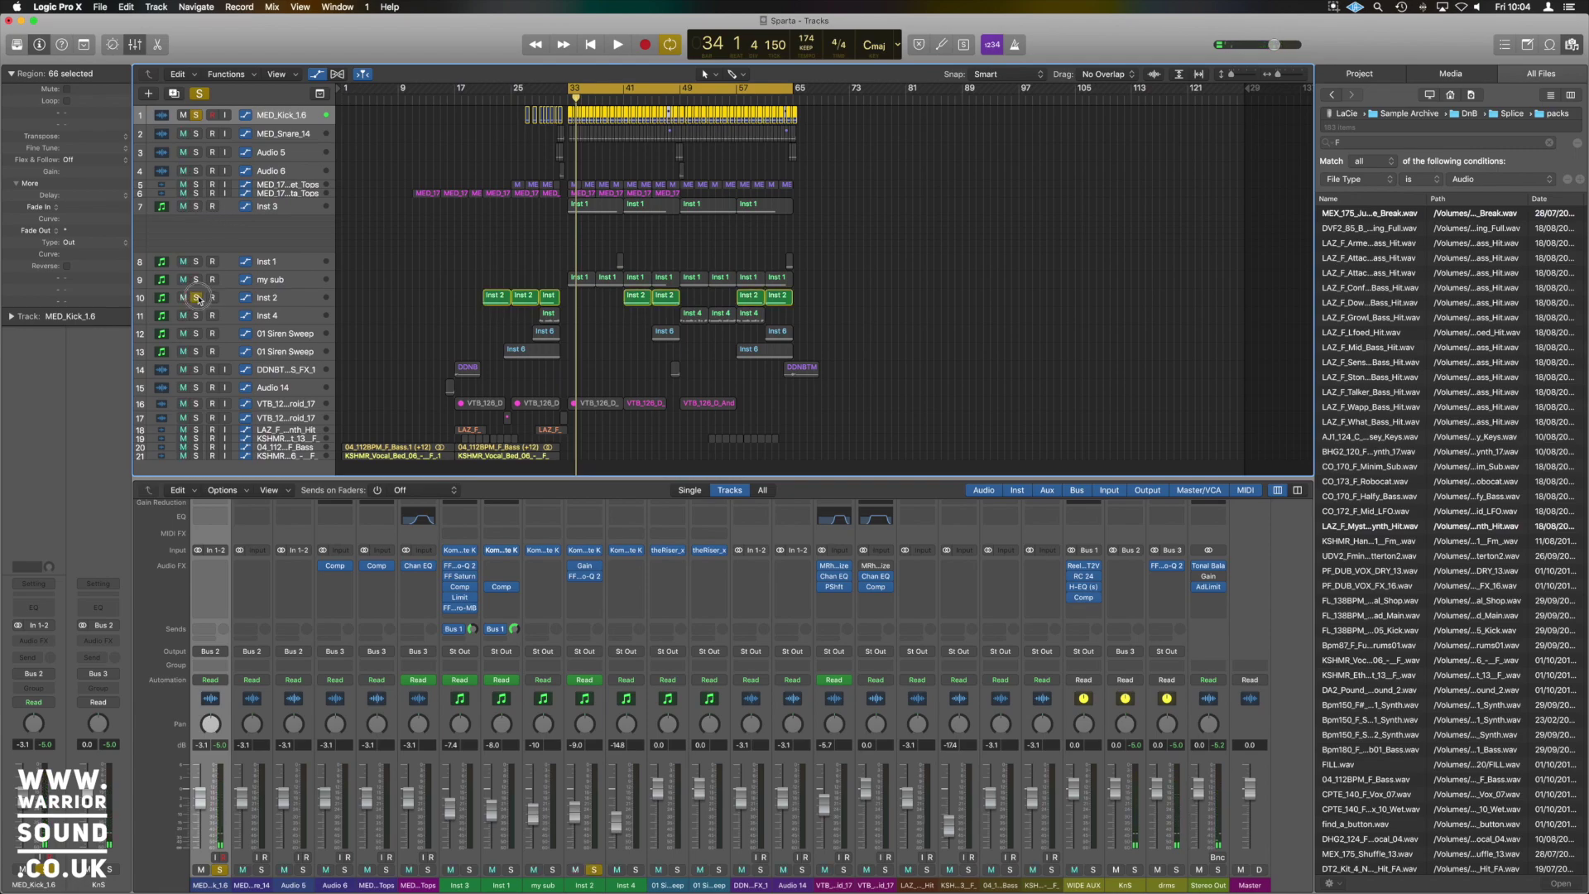
click(190, 280)
click(196, 280)
click(196, 206)
key(space)
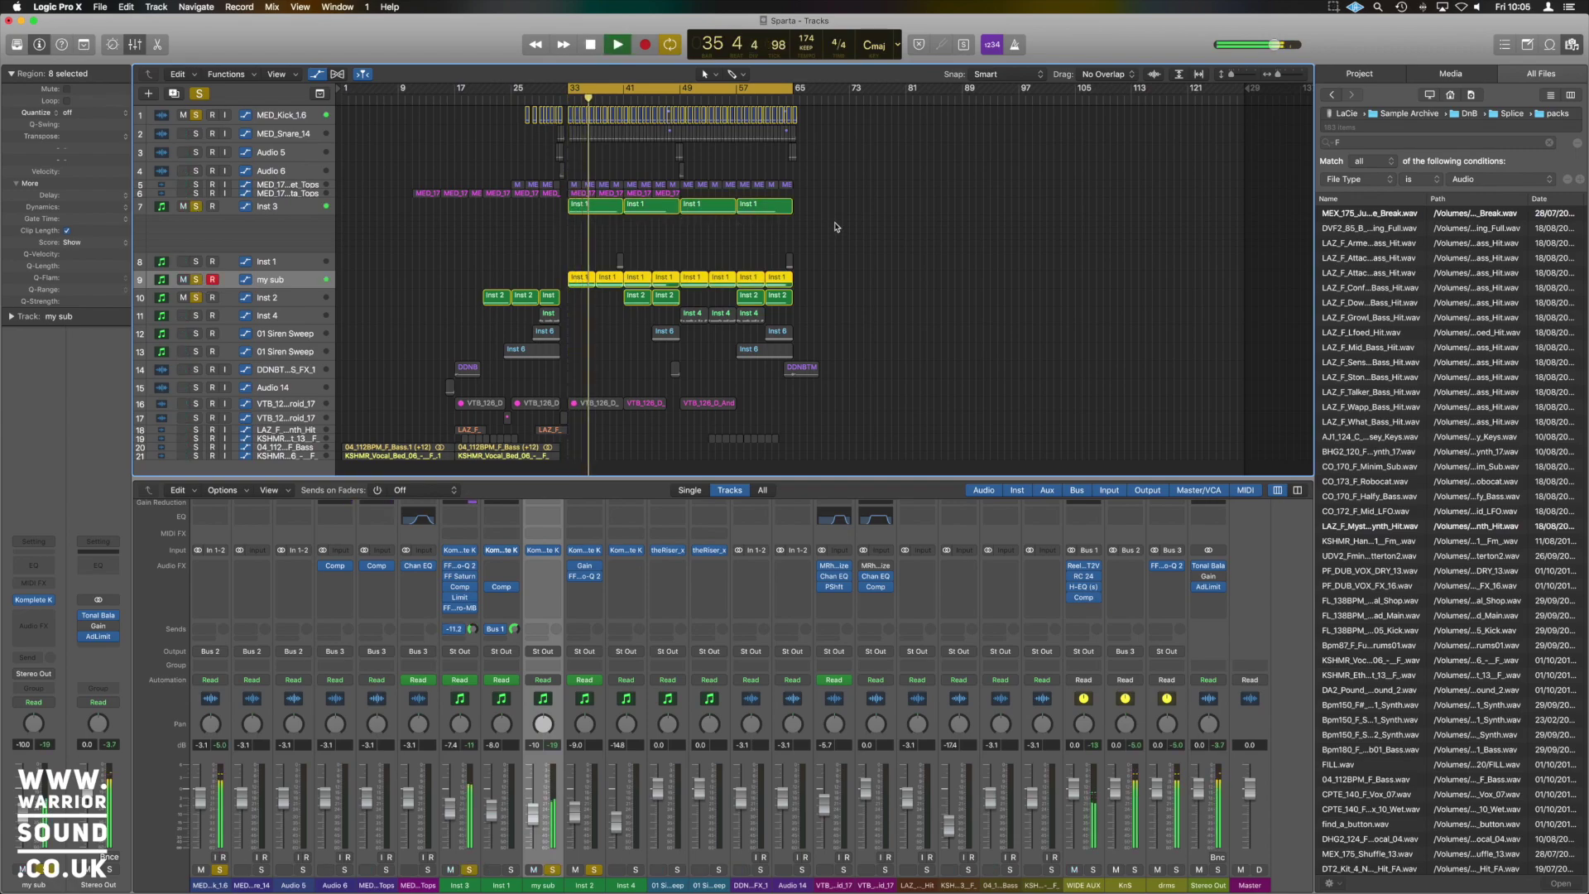
key(space)
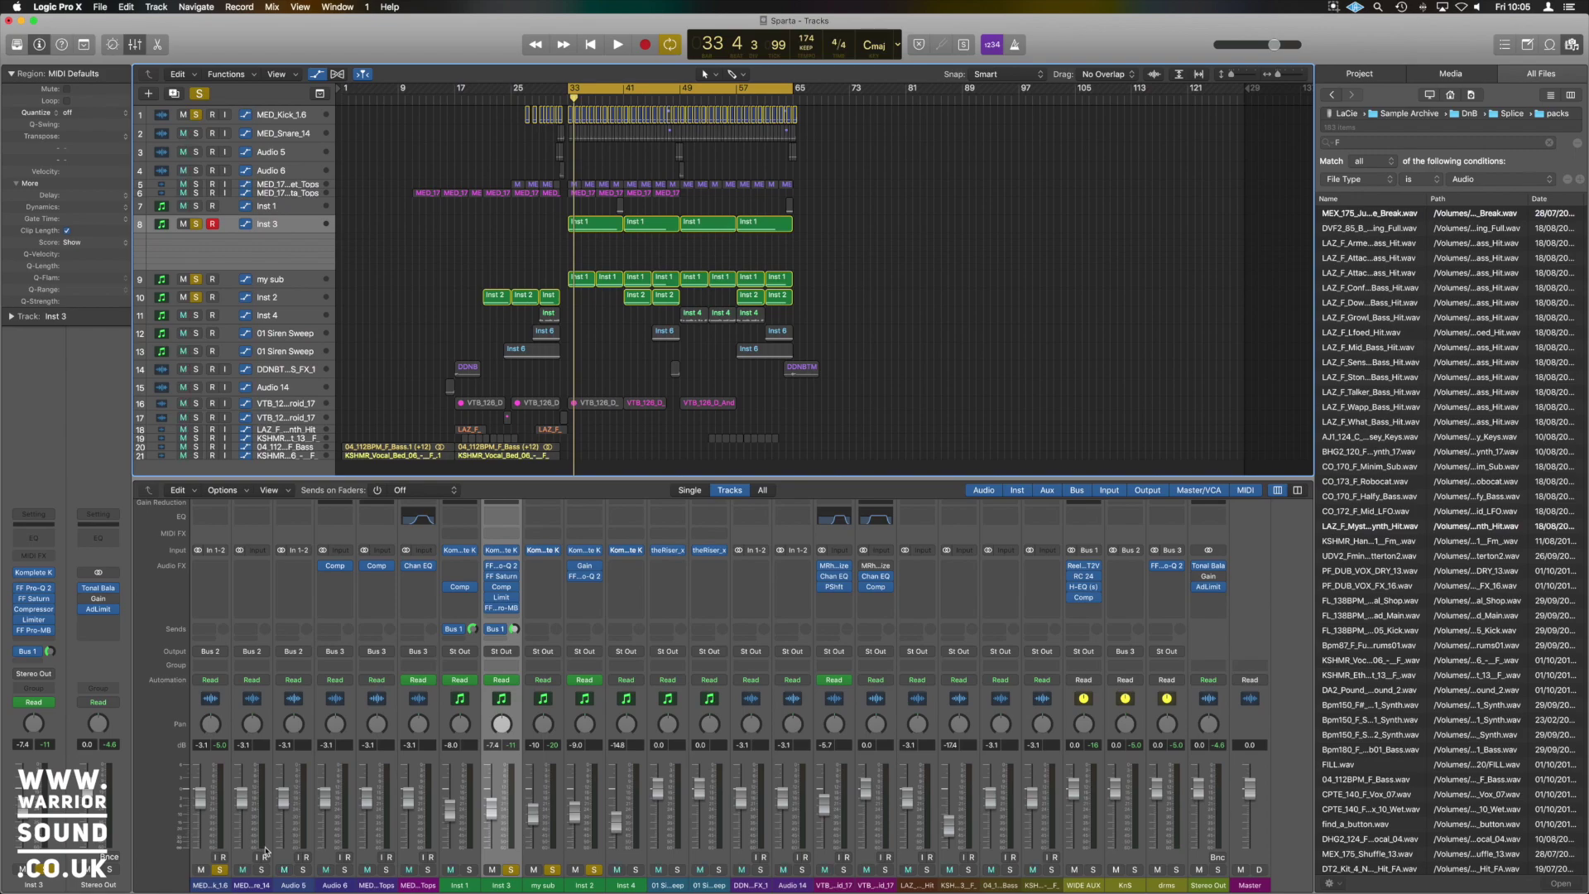
Step: Unsolo my sub and Inst 2, then play the kick together with Inst 3 only
click(196, 280)
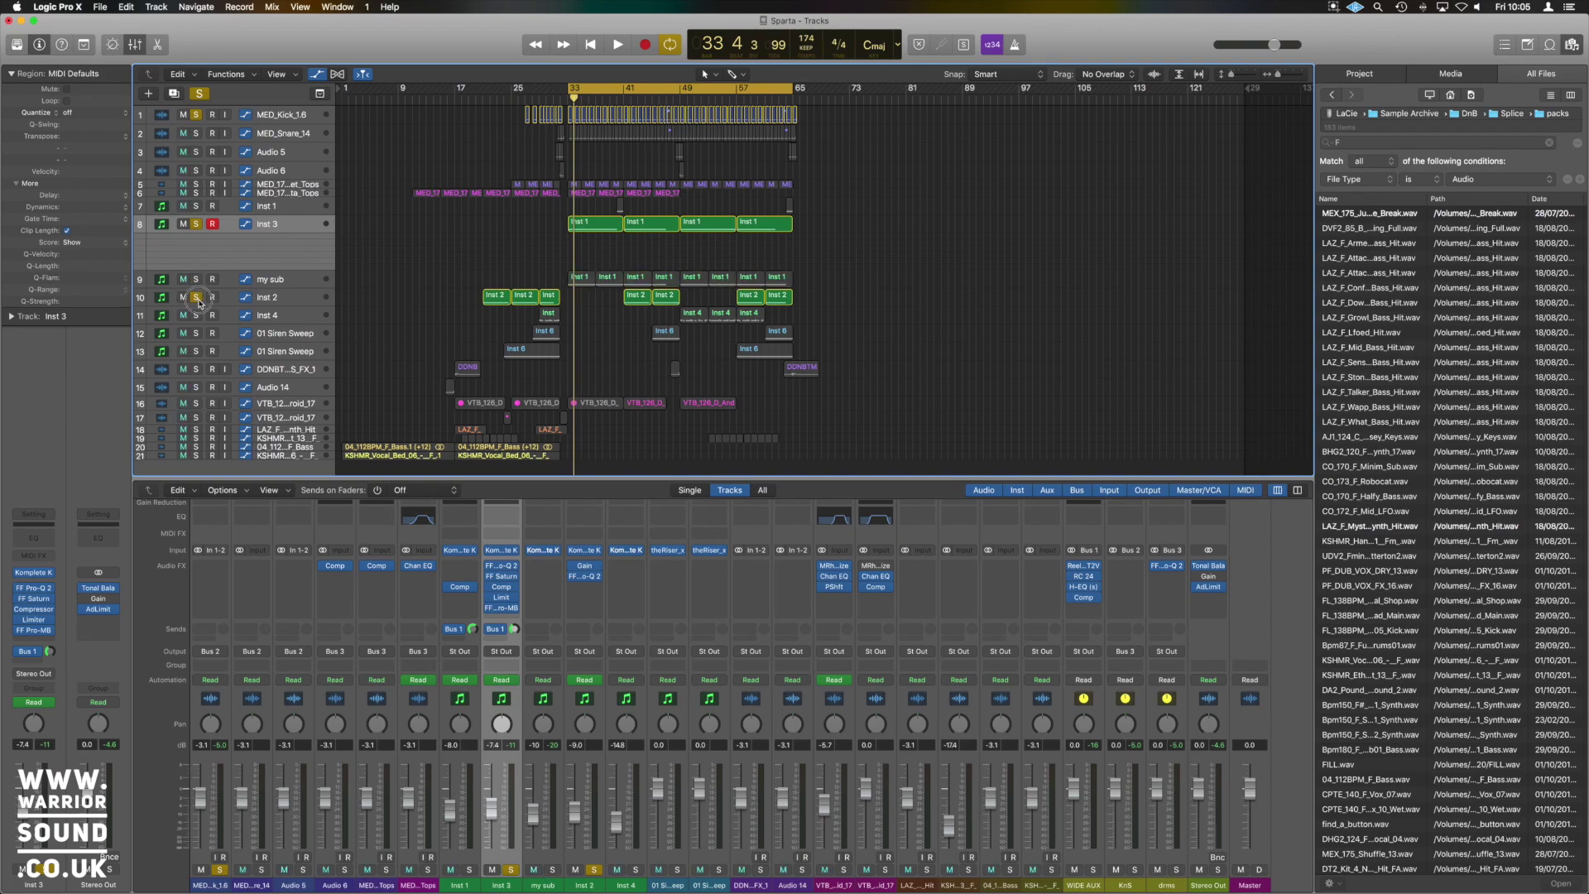
click(196, 297)
key(space)
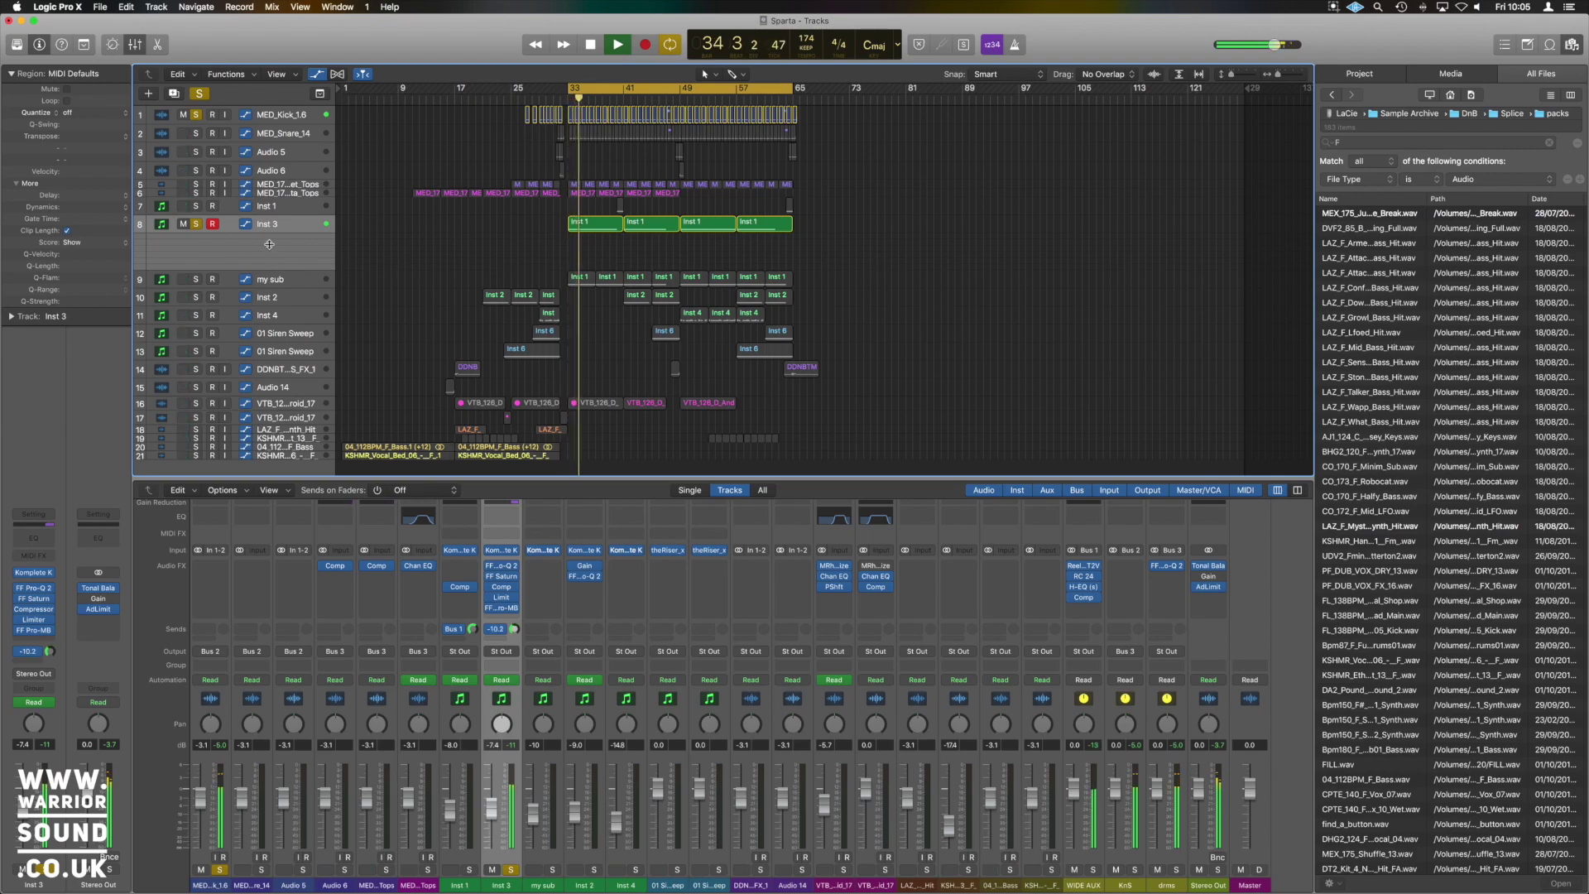
key(space)
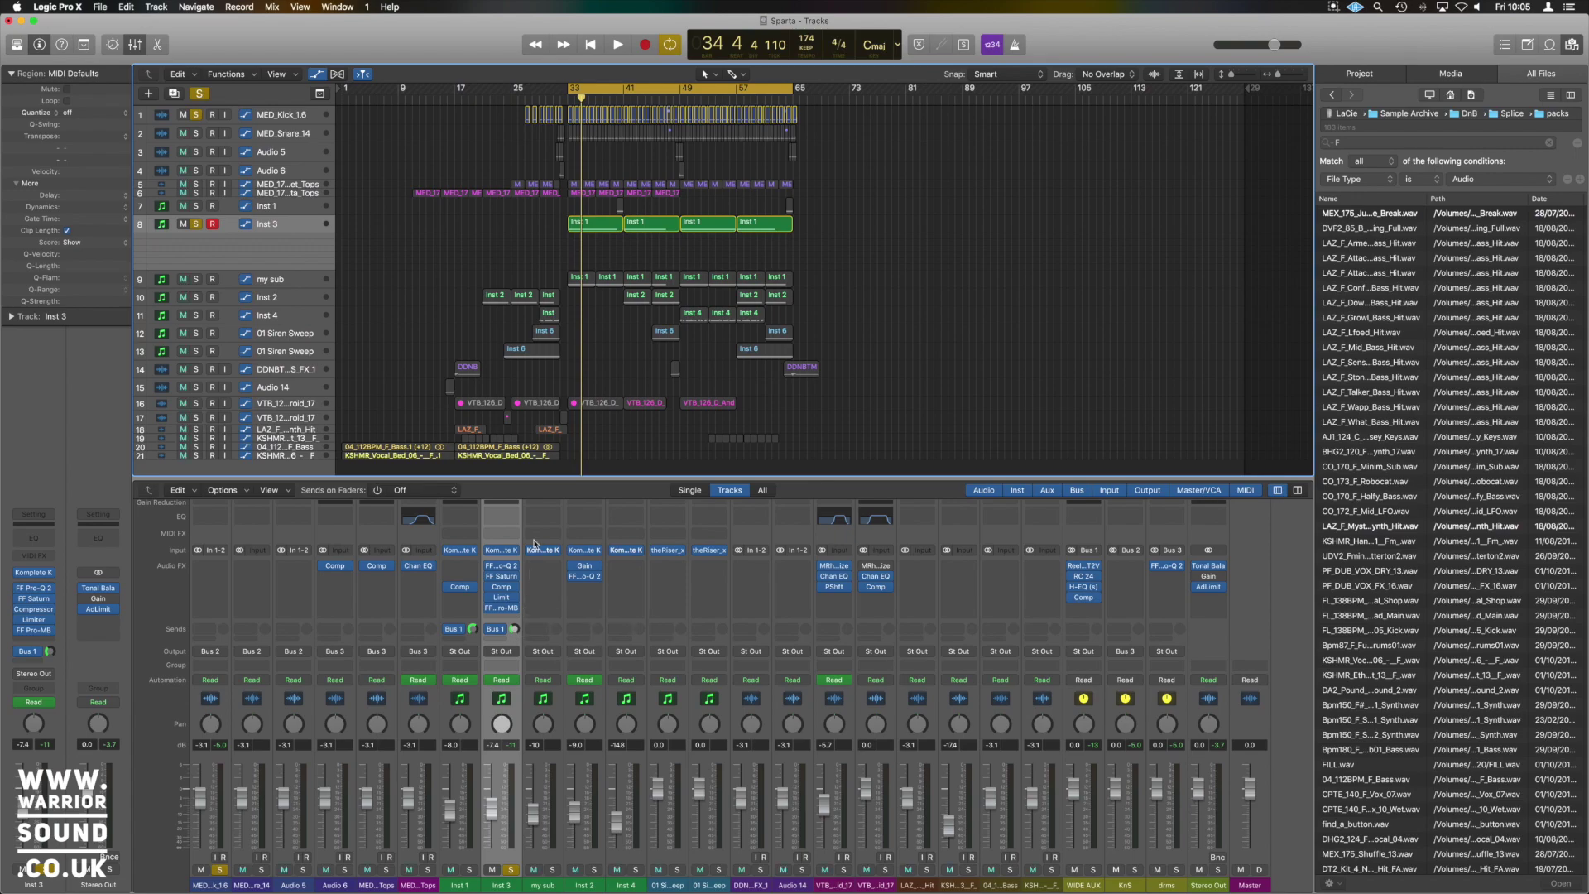
Step: Open Inst 3's Compressor plug-in window and centre it on screen
click(504, 593)
drag(321, 26, 991, 181)
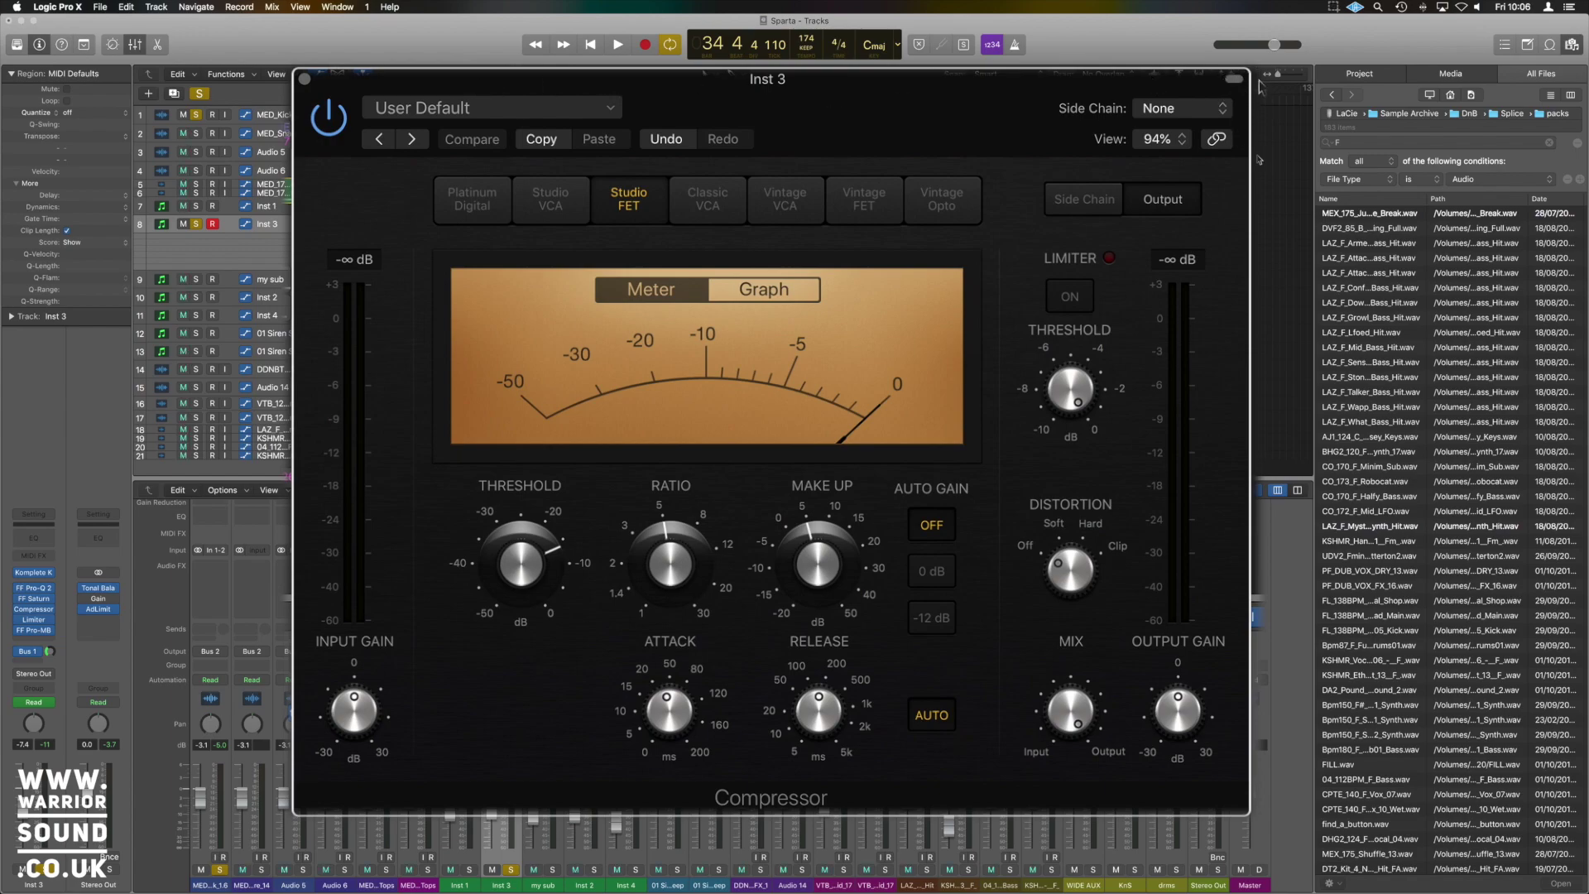
click(1234, 80)
click(1234, 81)
click(1234, 81)
click(1233, 80)
click(1234, 80)
click(1234, 80)
Step: Set the compressor's side chain to MED_Kick_1.6 (Audio 1) and audition the result
click(1184, 116)
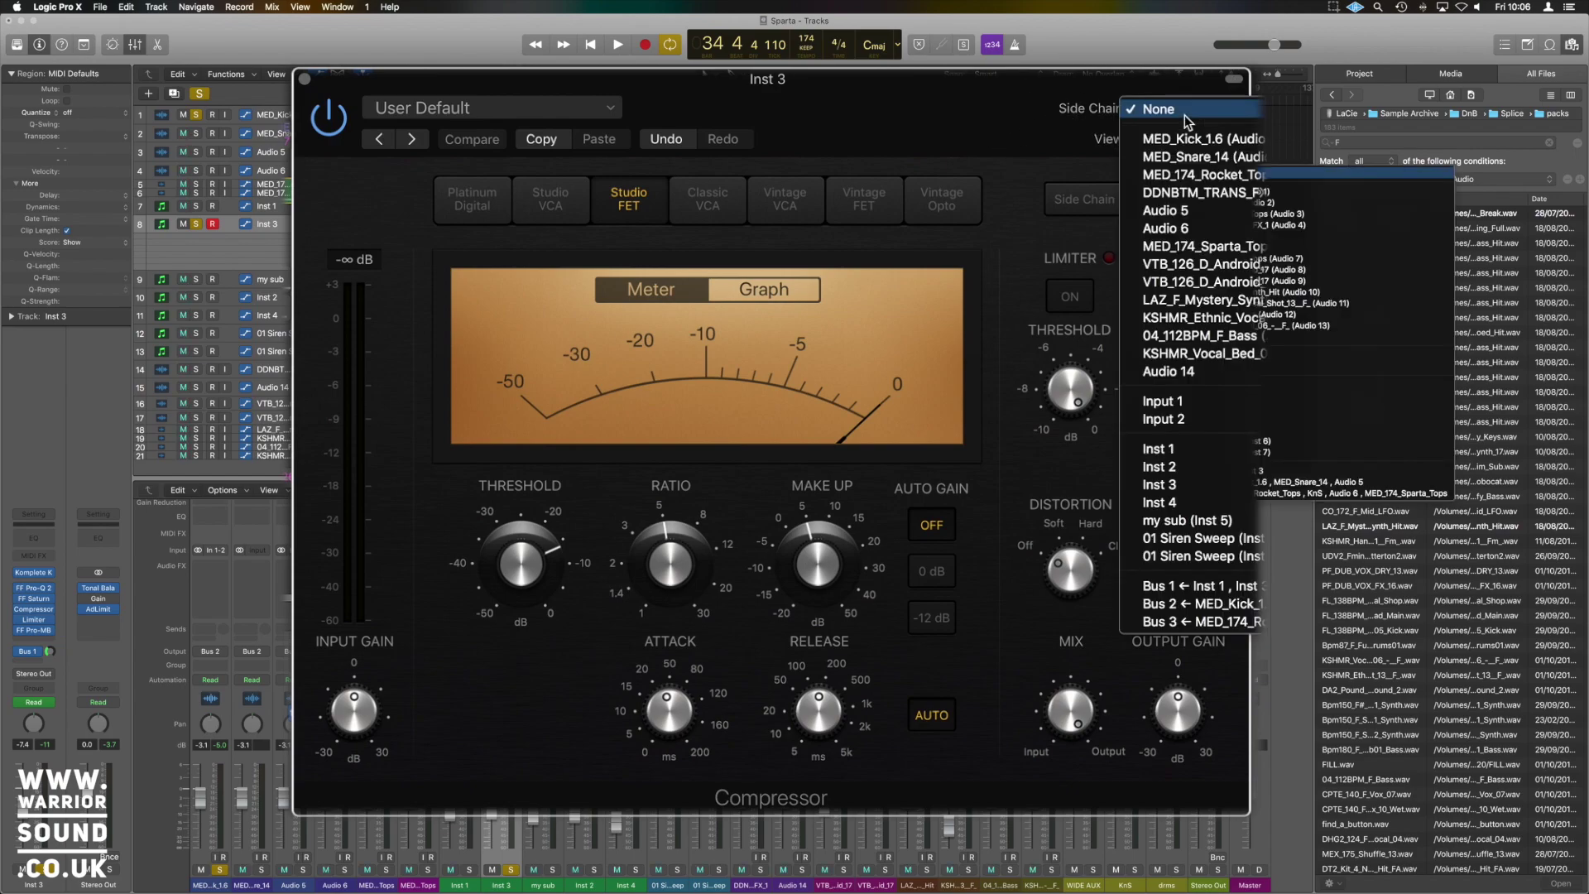
click(1190, 142)
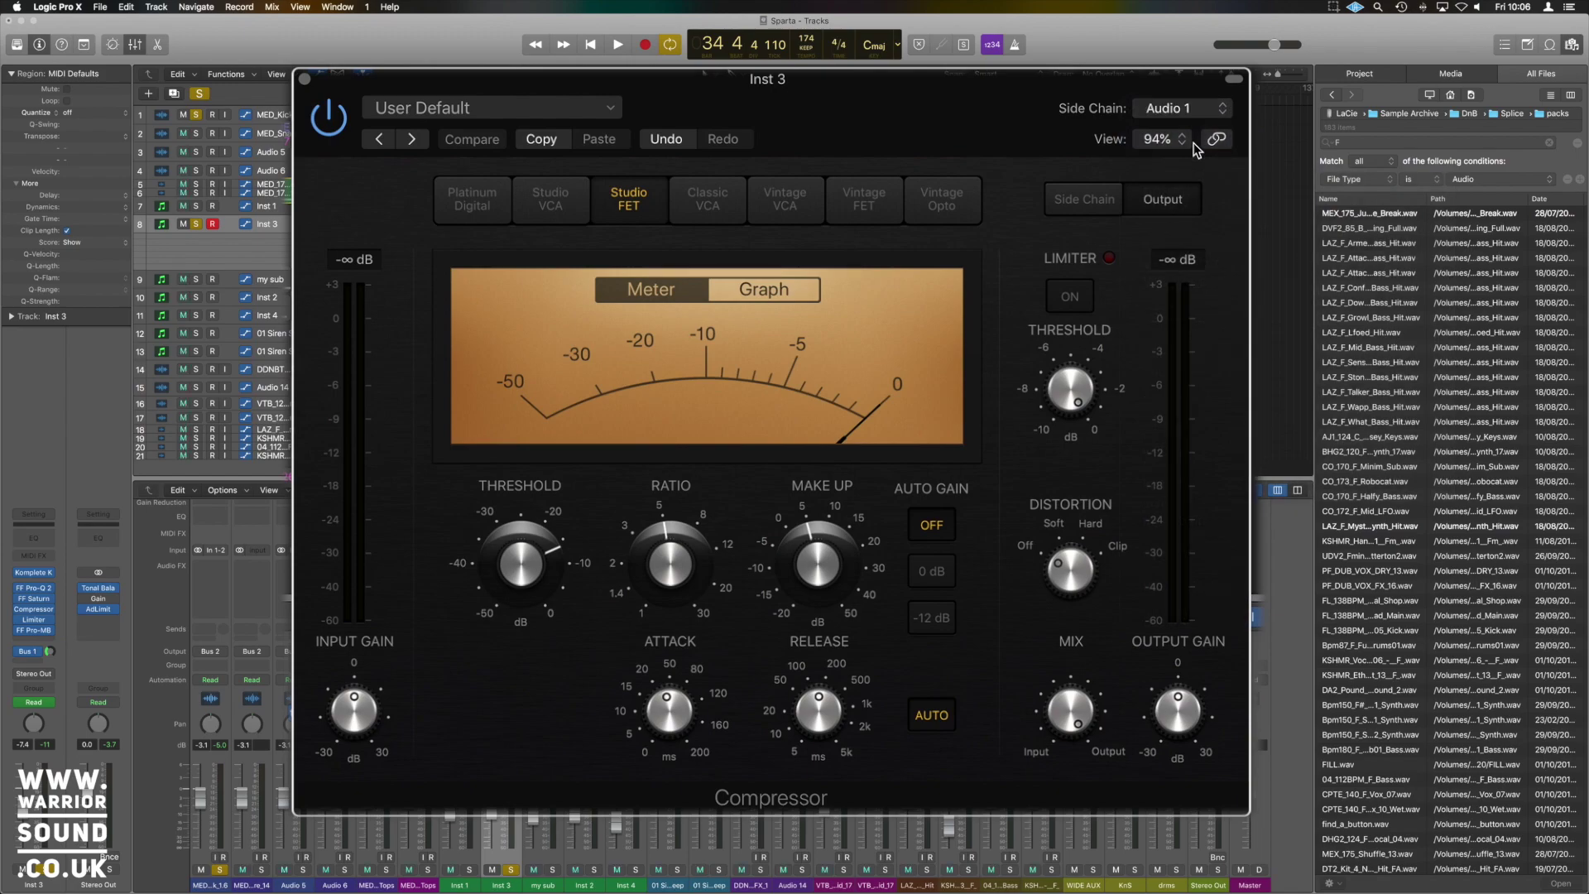
key(space)
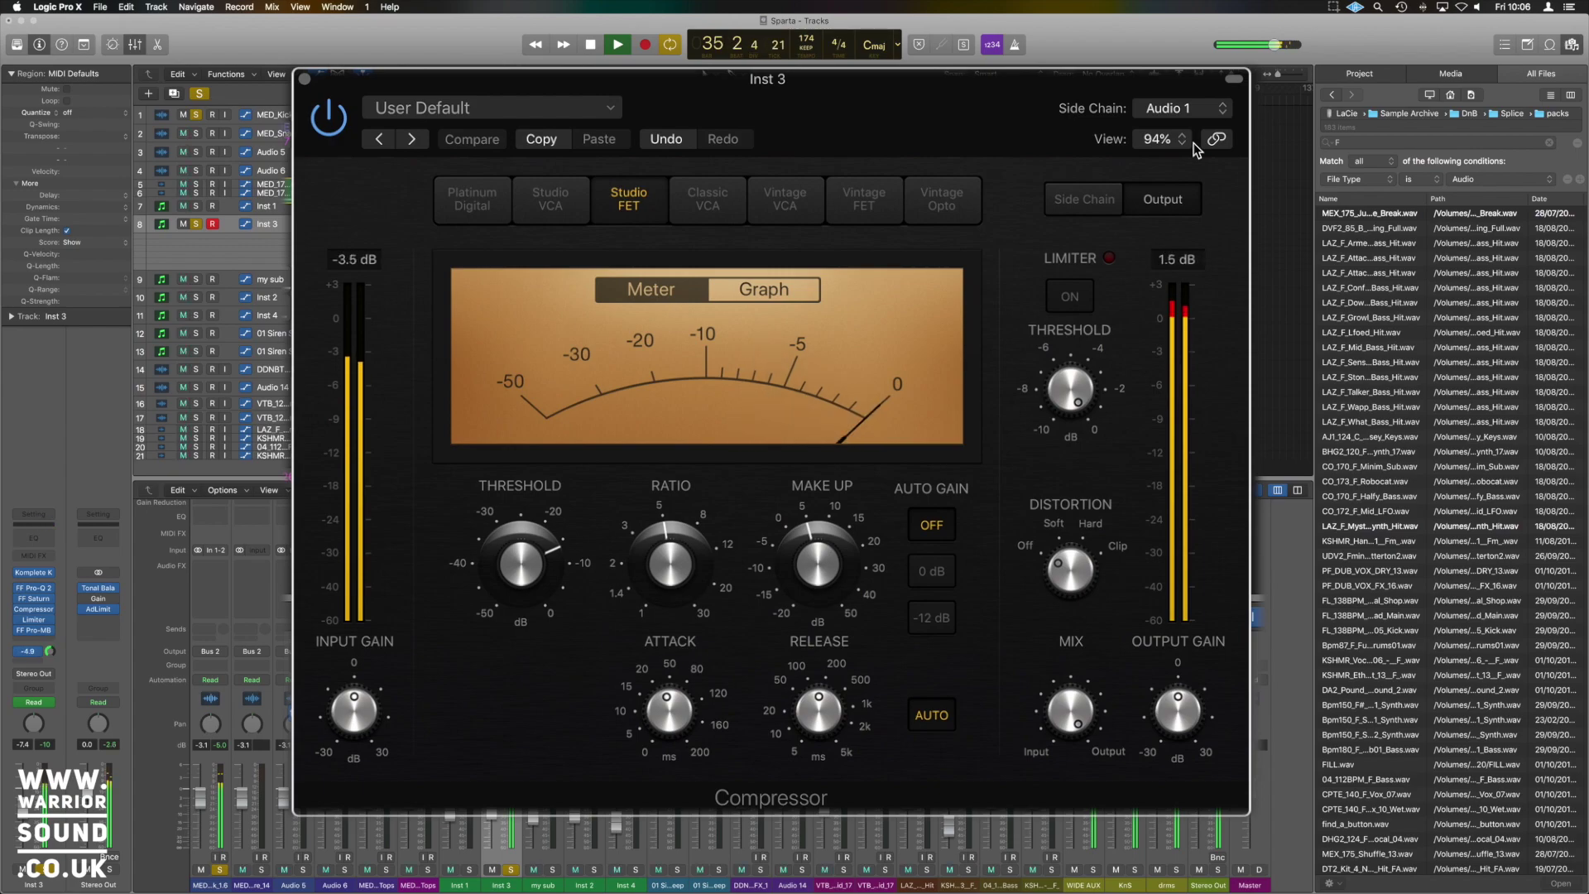
key(space)
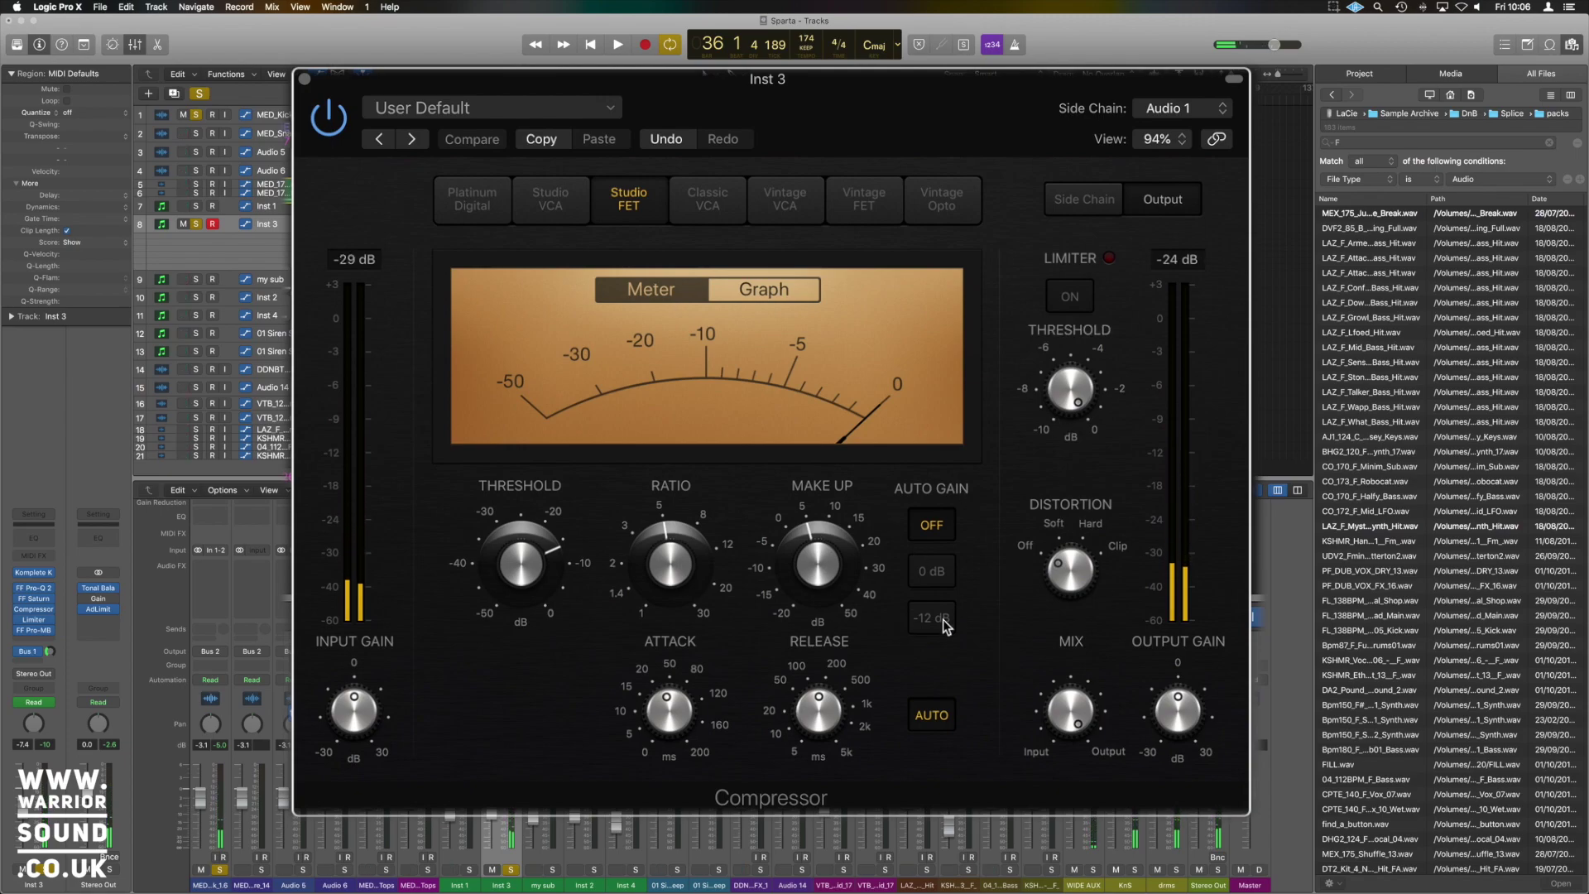
Step: Compare Auto Gain 0 dB and -12 dB during playback, leave it OFF, and set Make Up to 0.0 dB
click(942, 571)
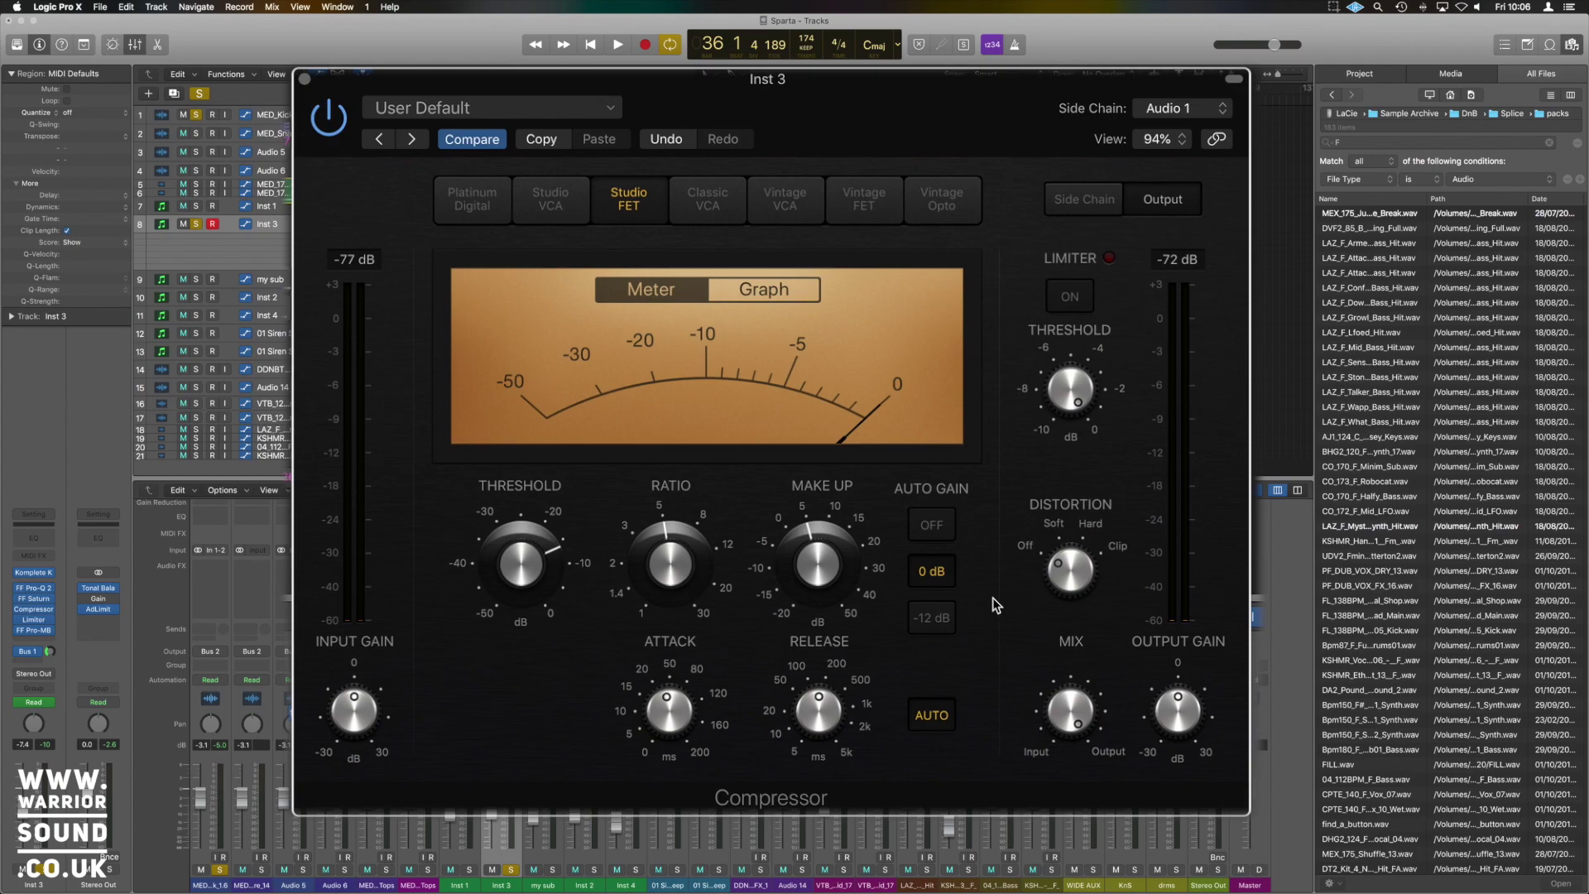
key(space)
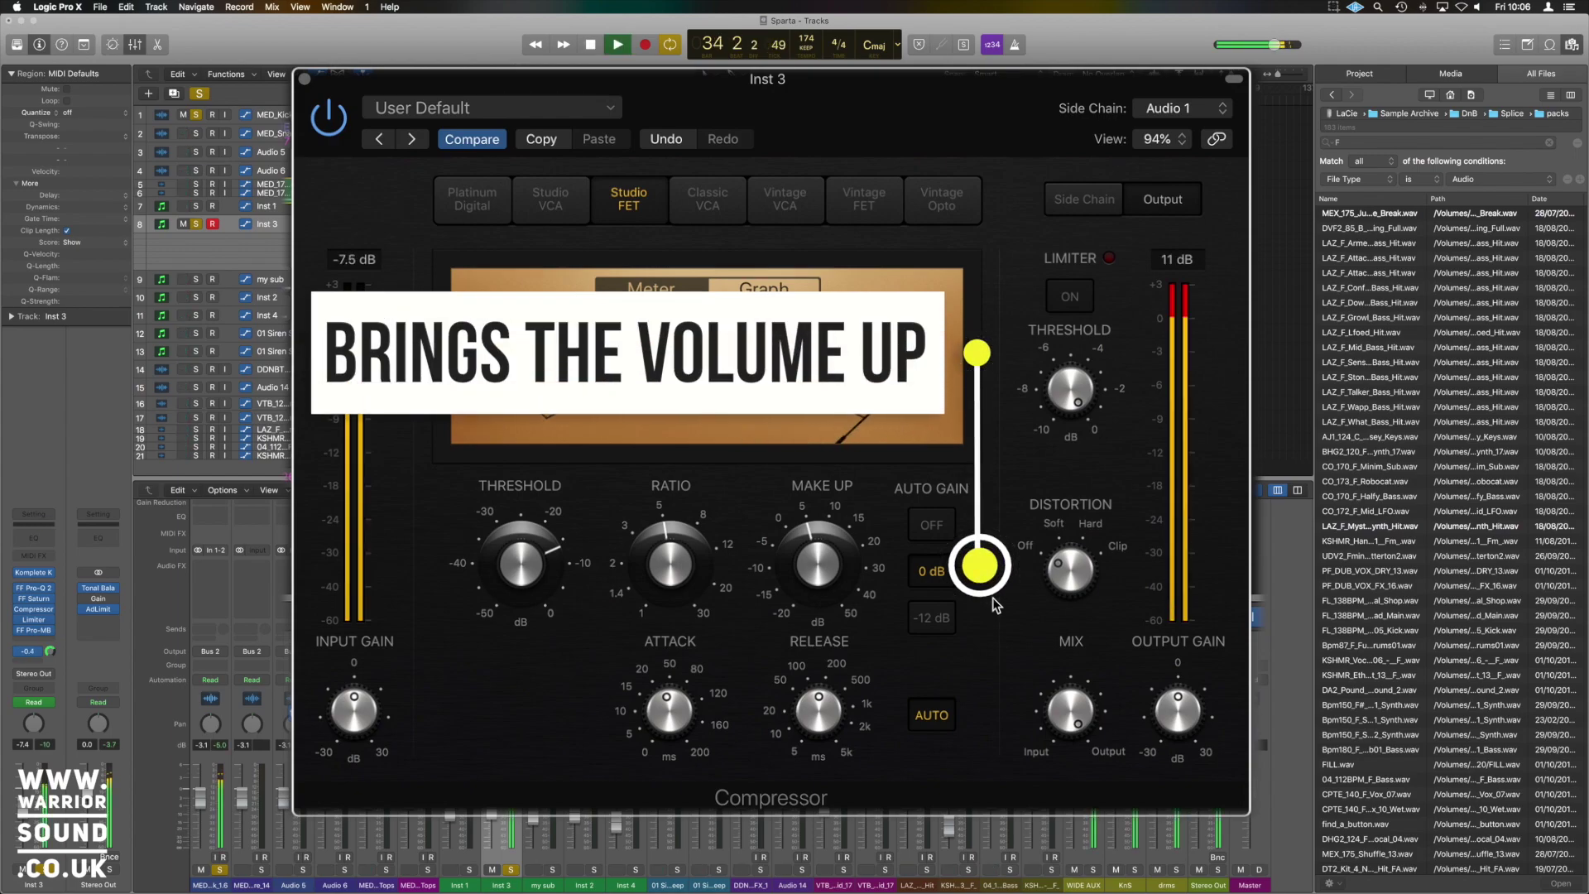
click(940, 618)
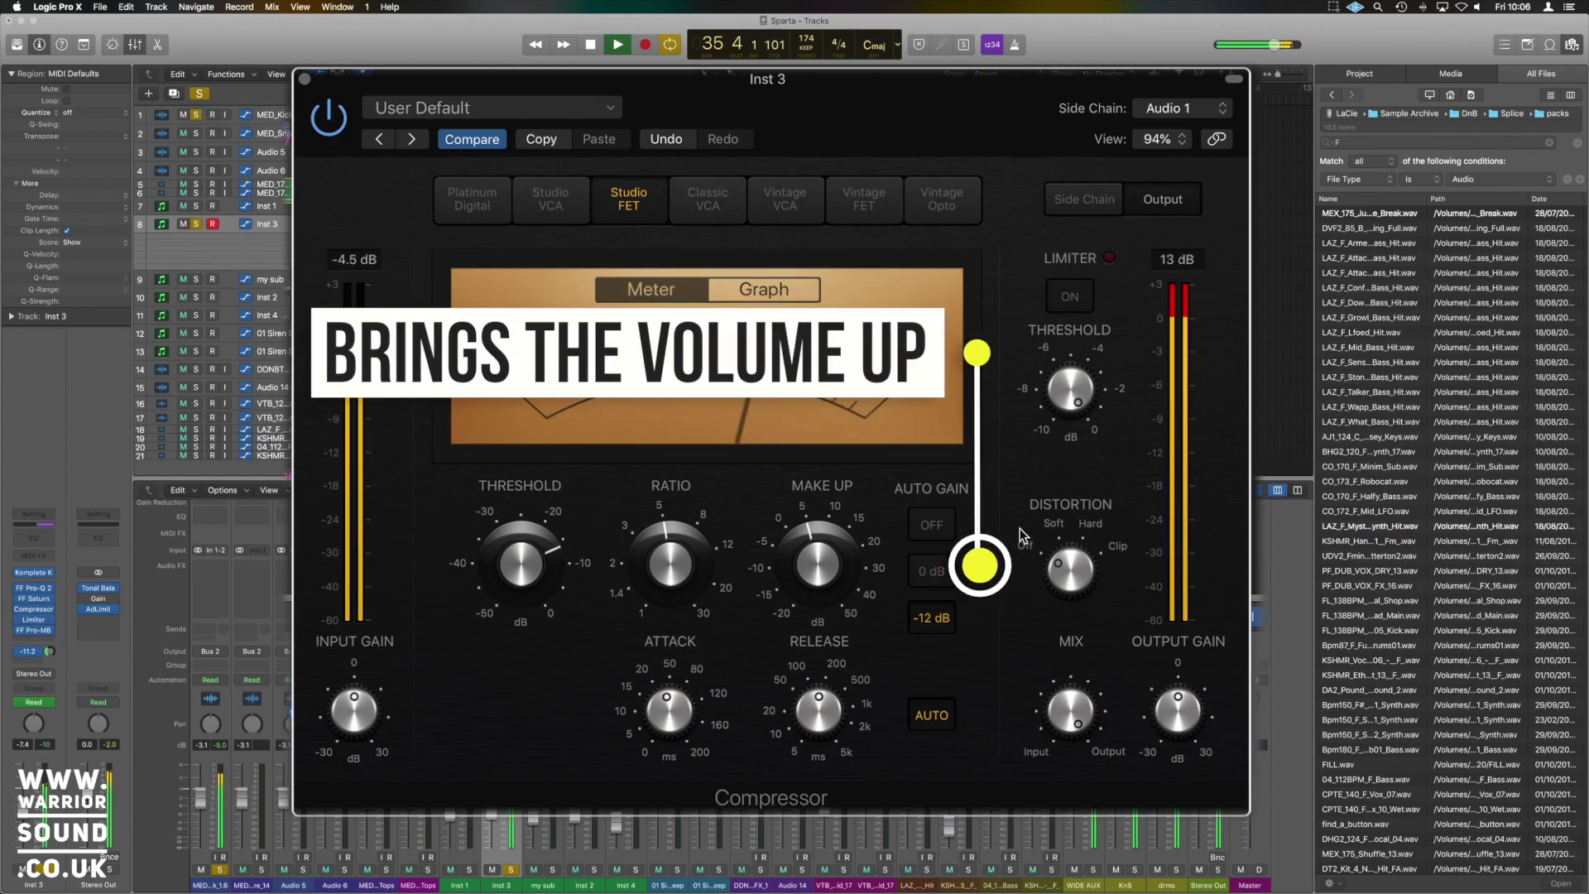
click(927, 528)
key(space)
mouse_move(815, 532)
mouse_down()
mouse_move(815, 550)
mouse_move(815, 532)
mouse_up()
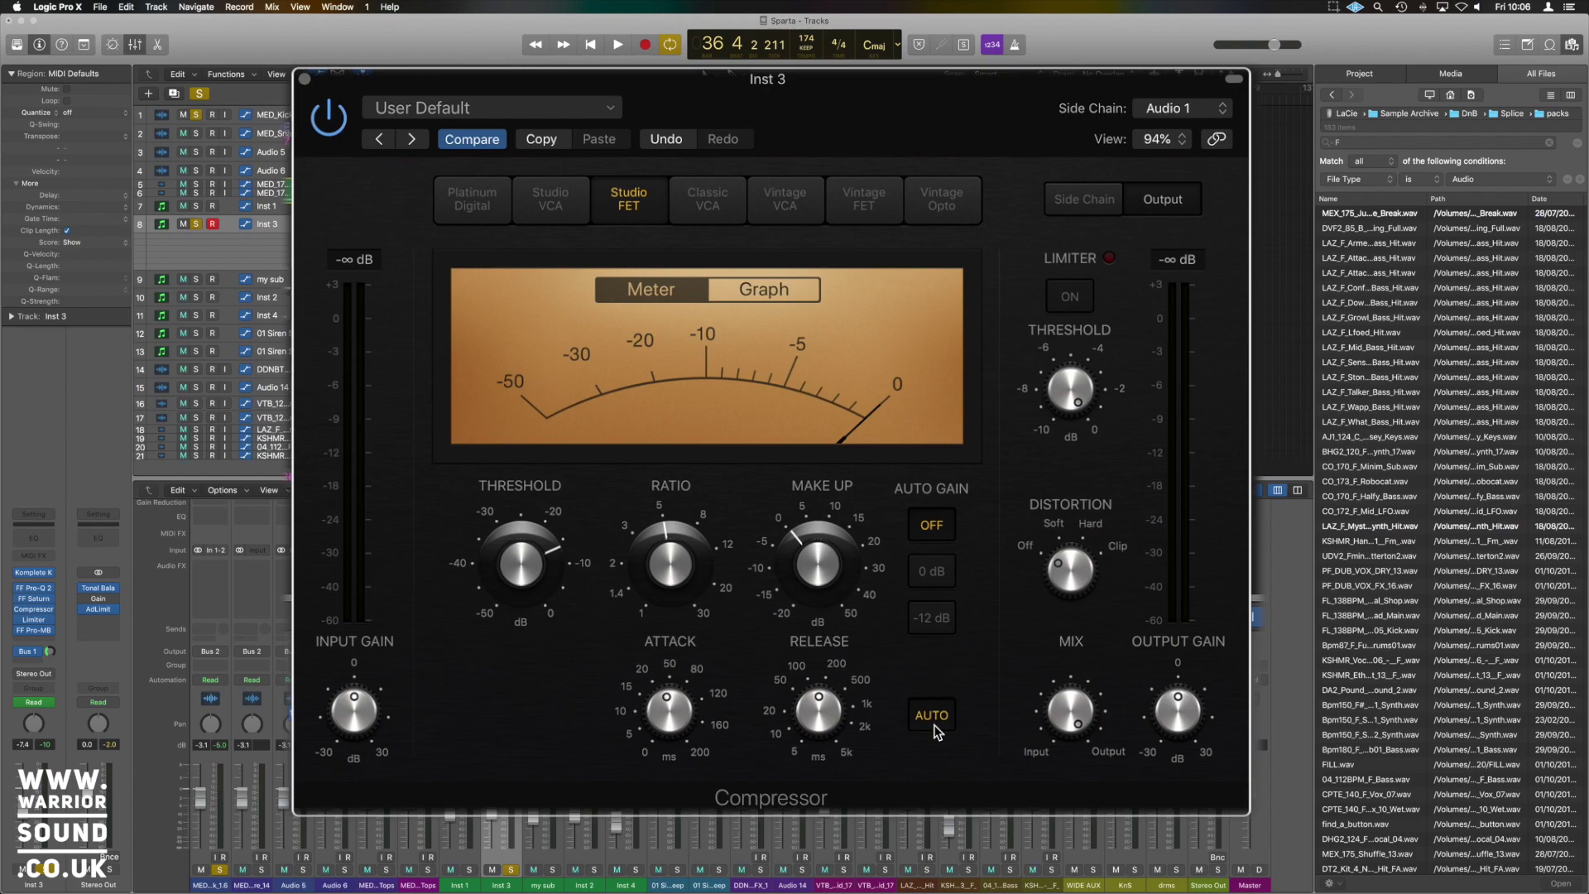
Step: Speed up the compressor's attack and audition the faster setting
scroll(708, 737, down, 5)
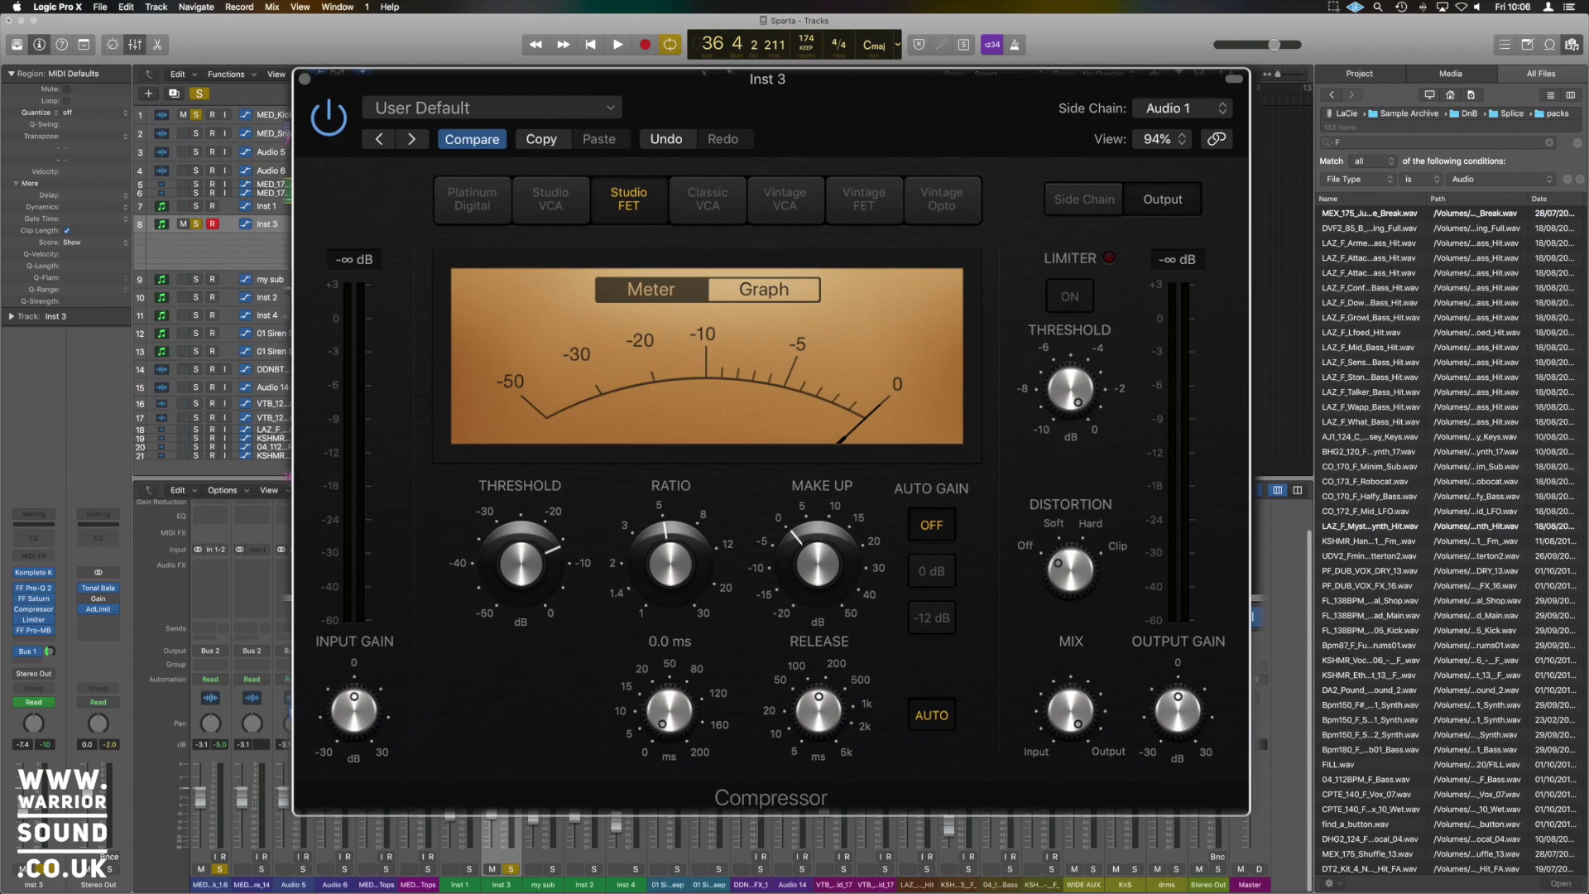
scroll(662, 736, down, 3)
key(space)
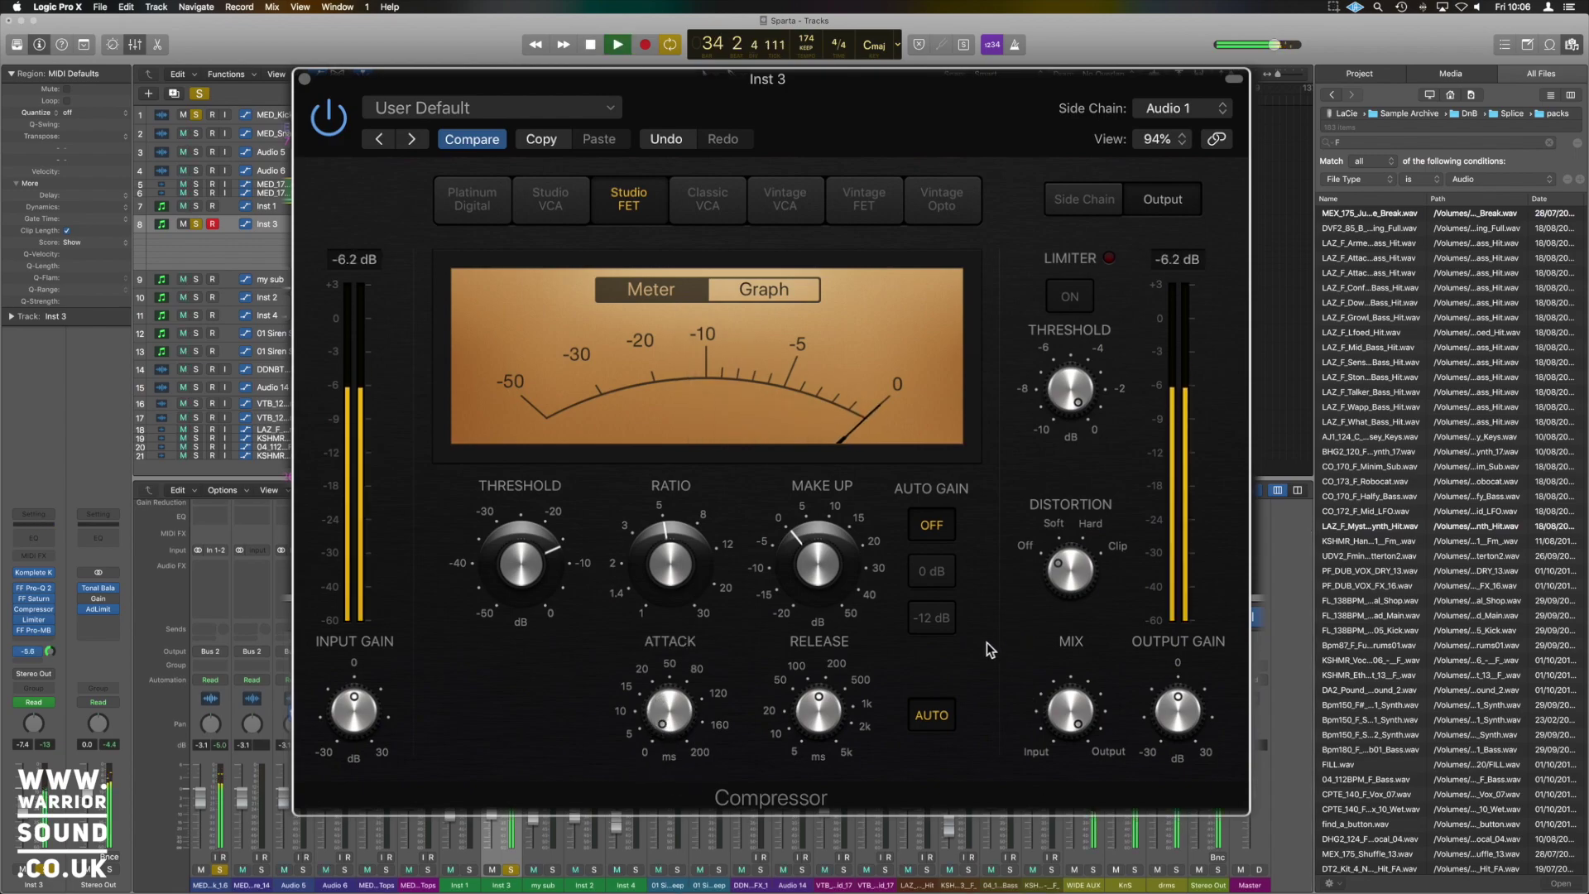
key(space)
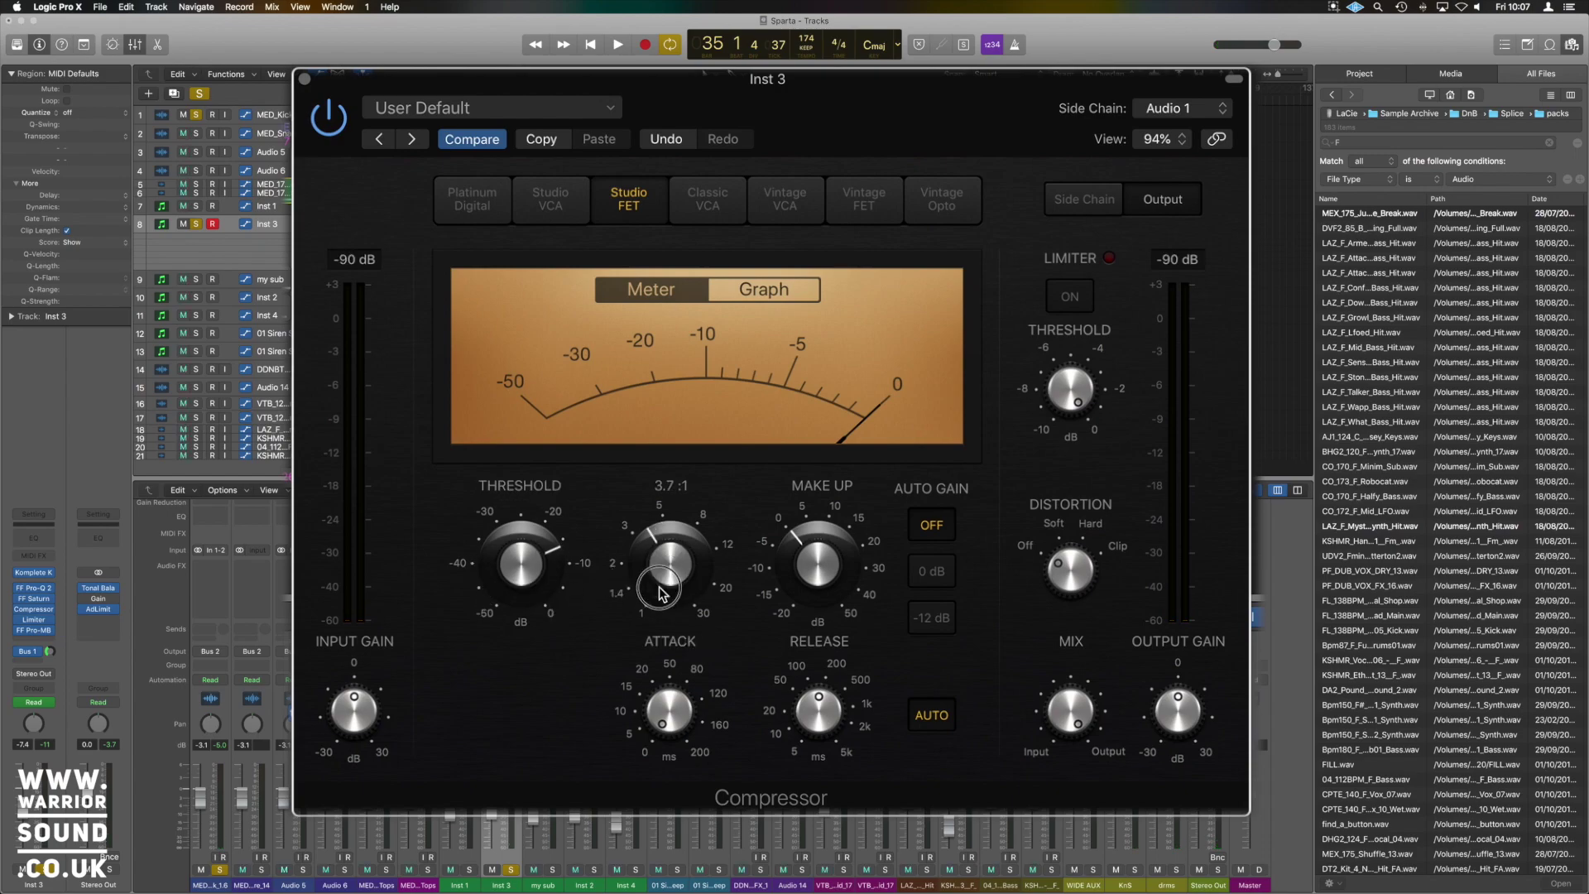
Step: Lower the compressor ratio to 1.5:1 and listen to the gentler compression
drag(667, 559, 579, 631)
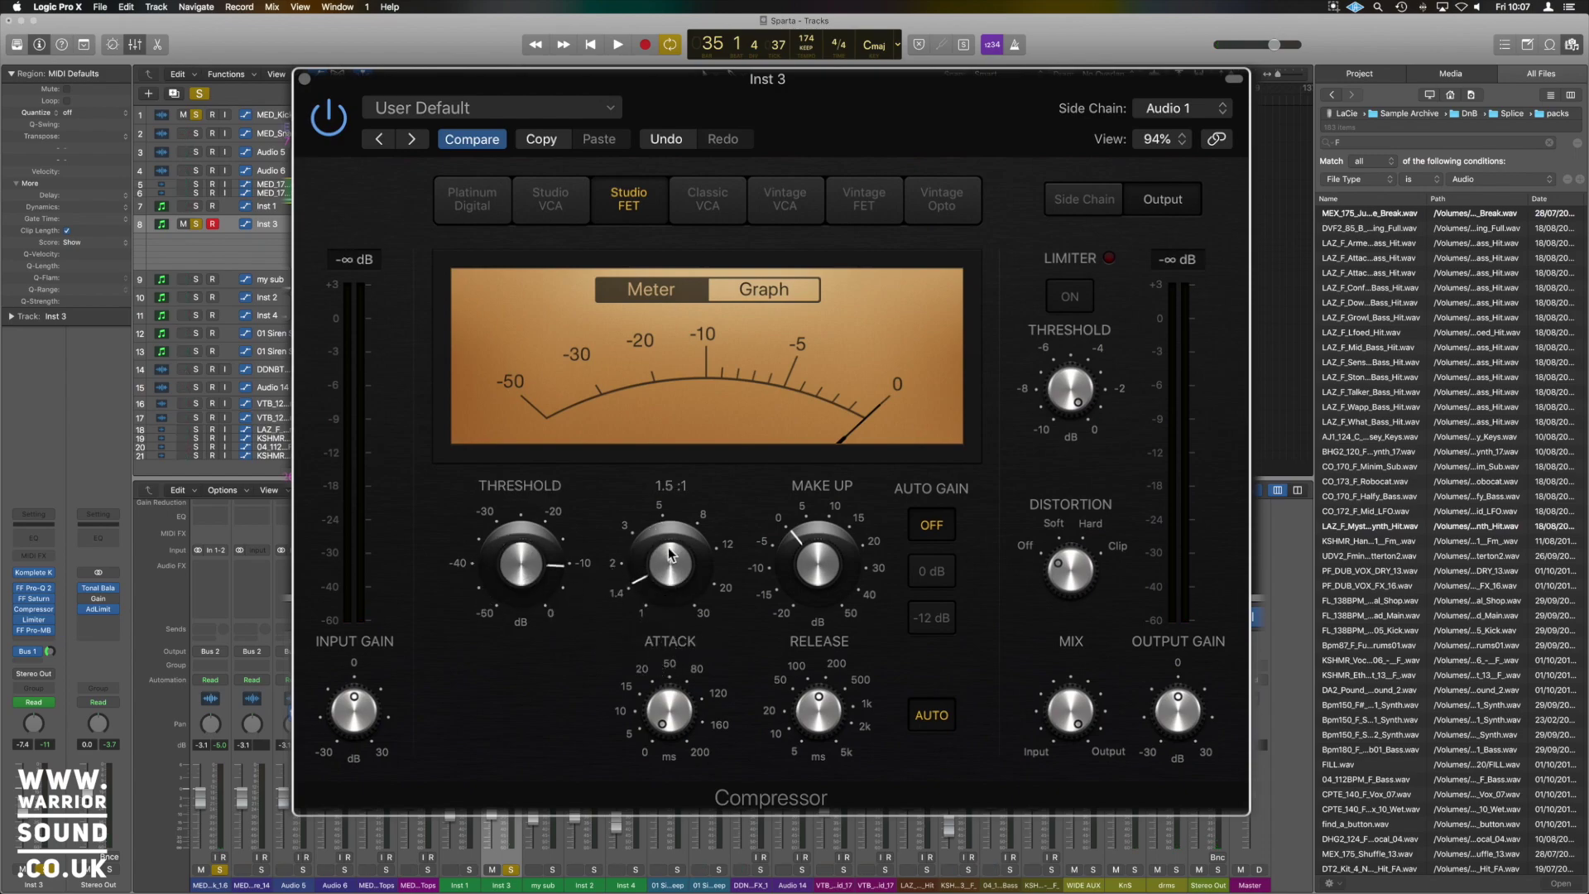
key(space)
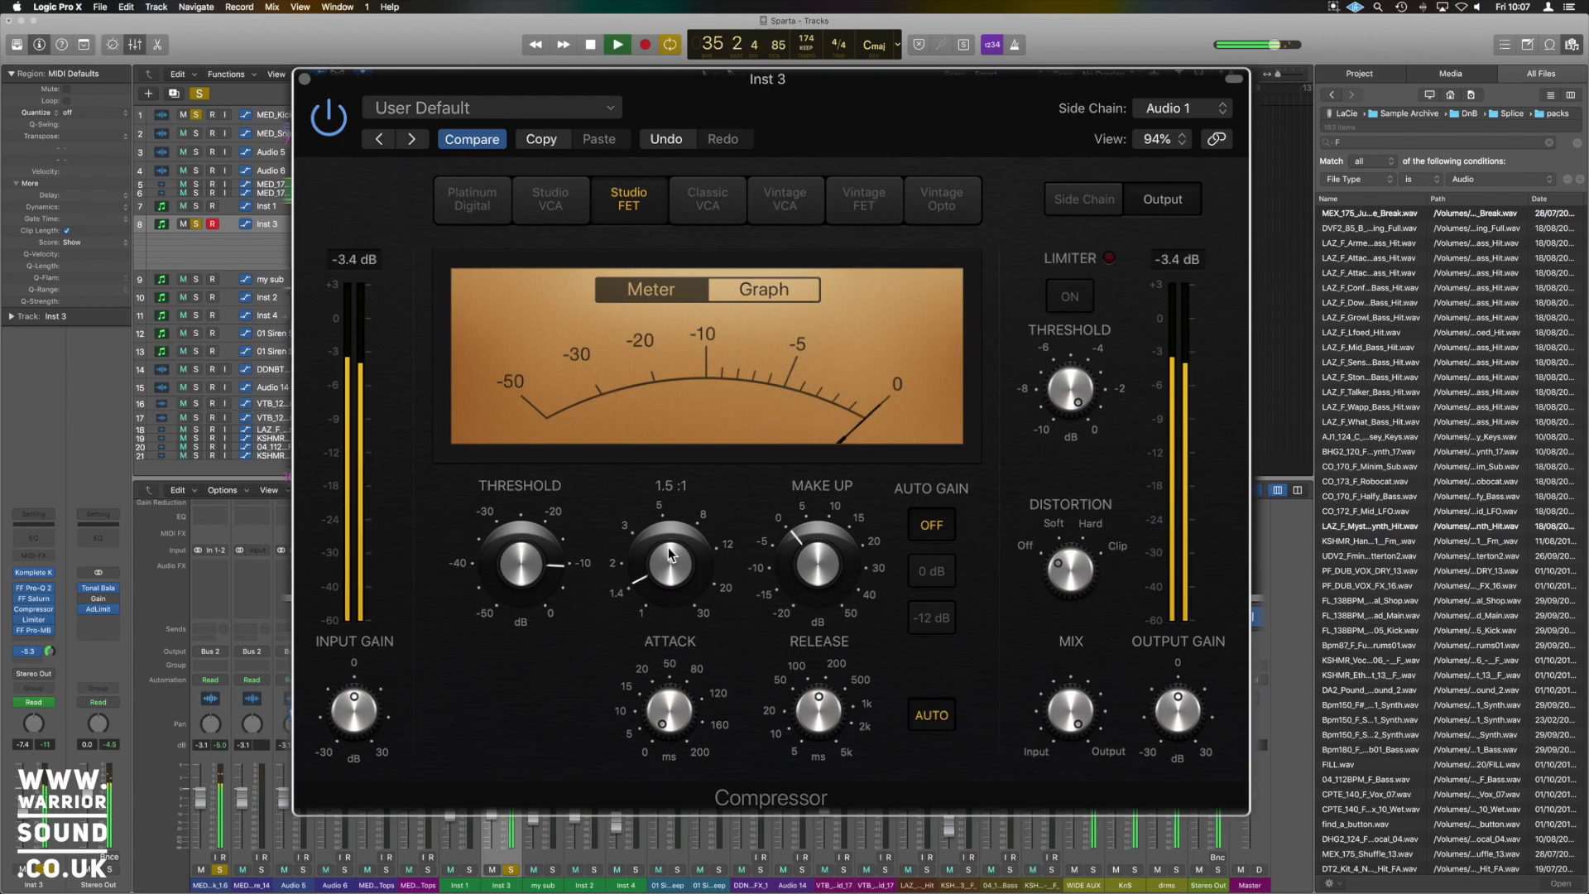
key(space)
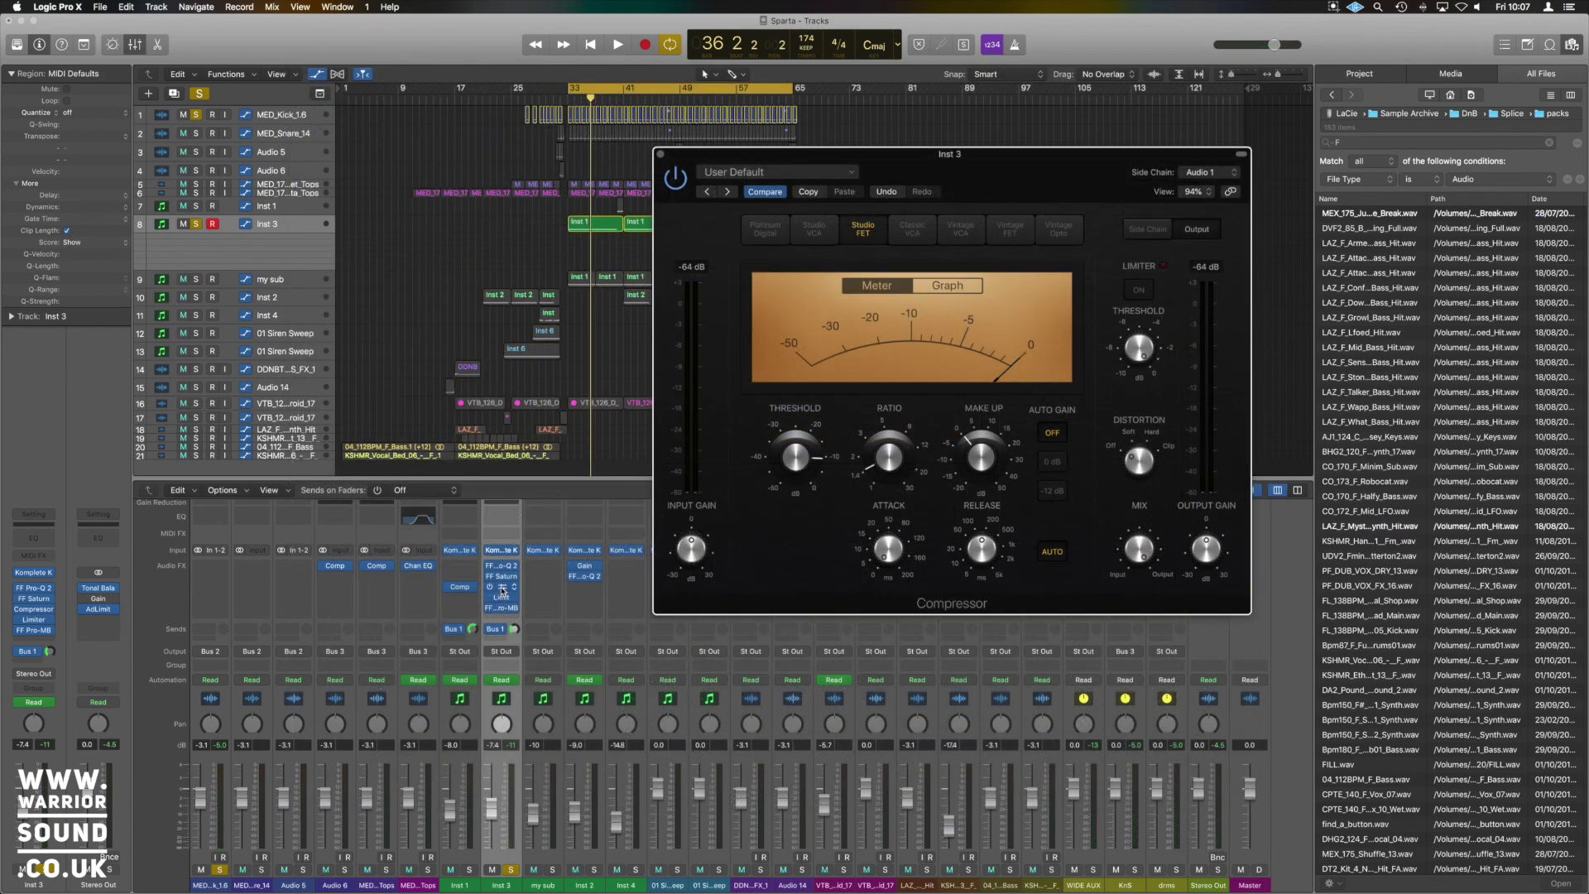
Step: Copy Inst 3's compressor onto my sub, solo my sub, and play both compressors side by side
drag(502, 587, 542, 587)
click(552, 869)
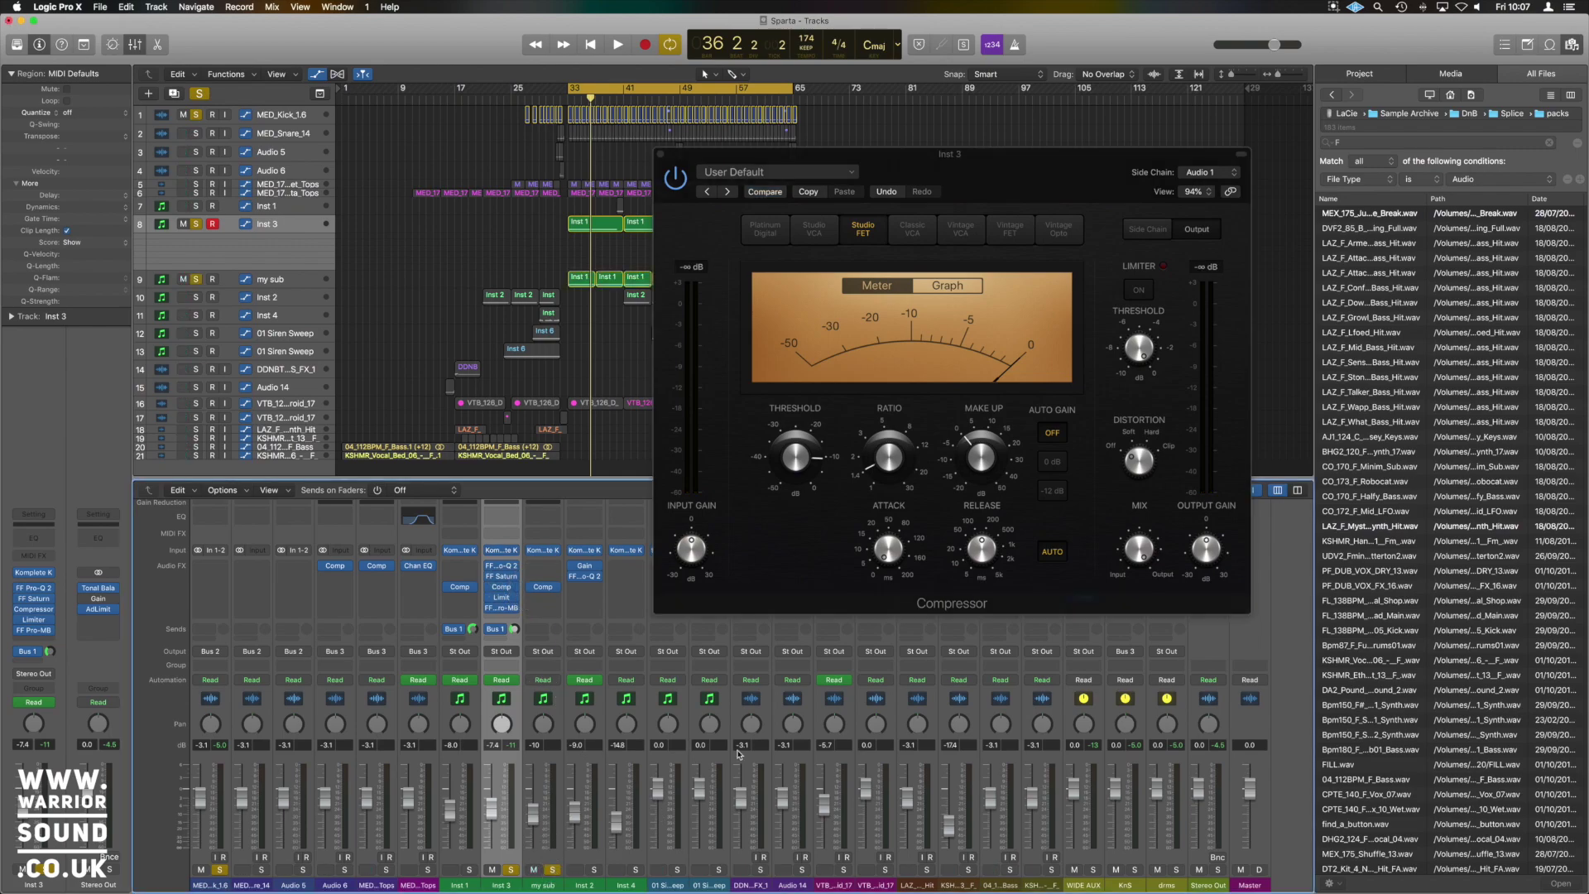
click(544, 589)
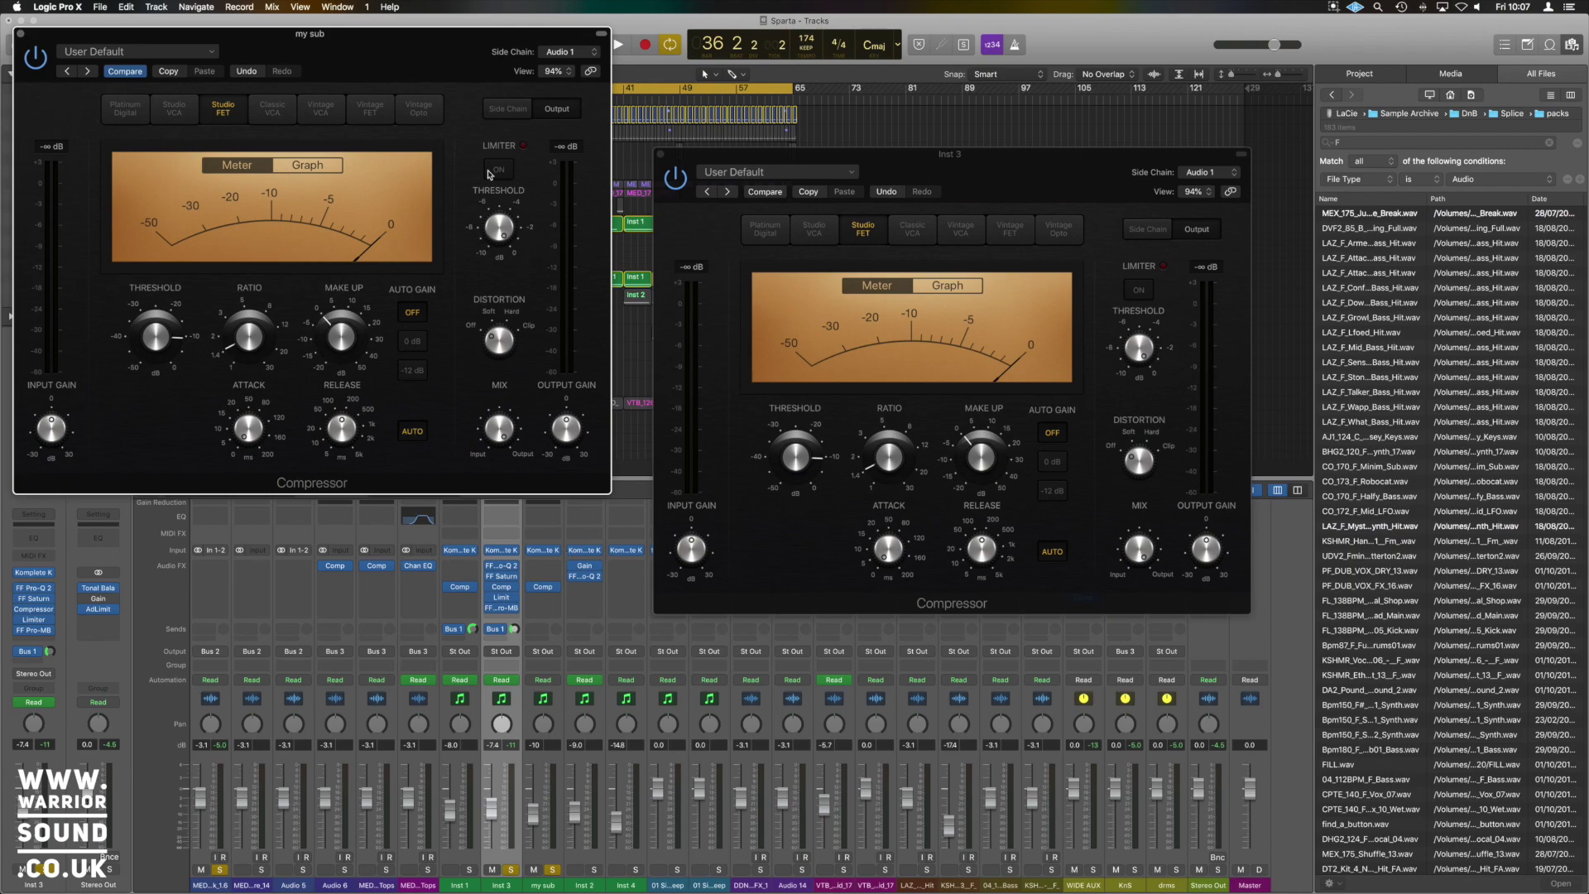
drag(410, 65, 1053, 363)
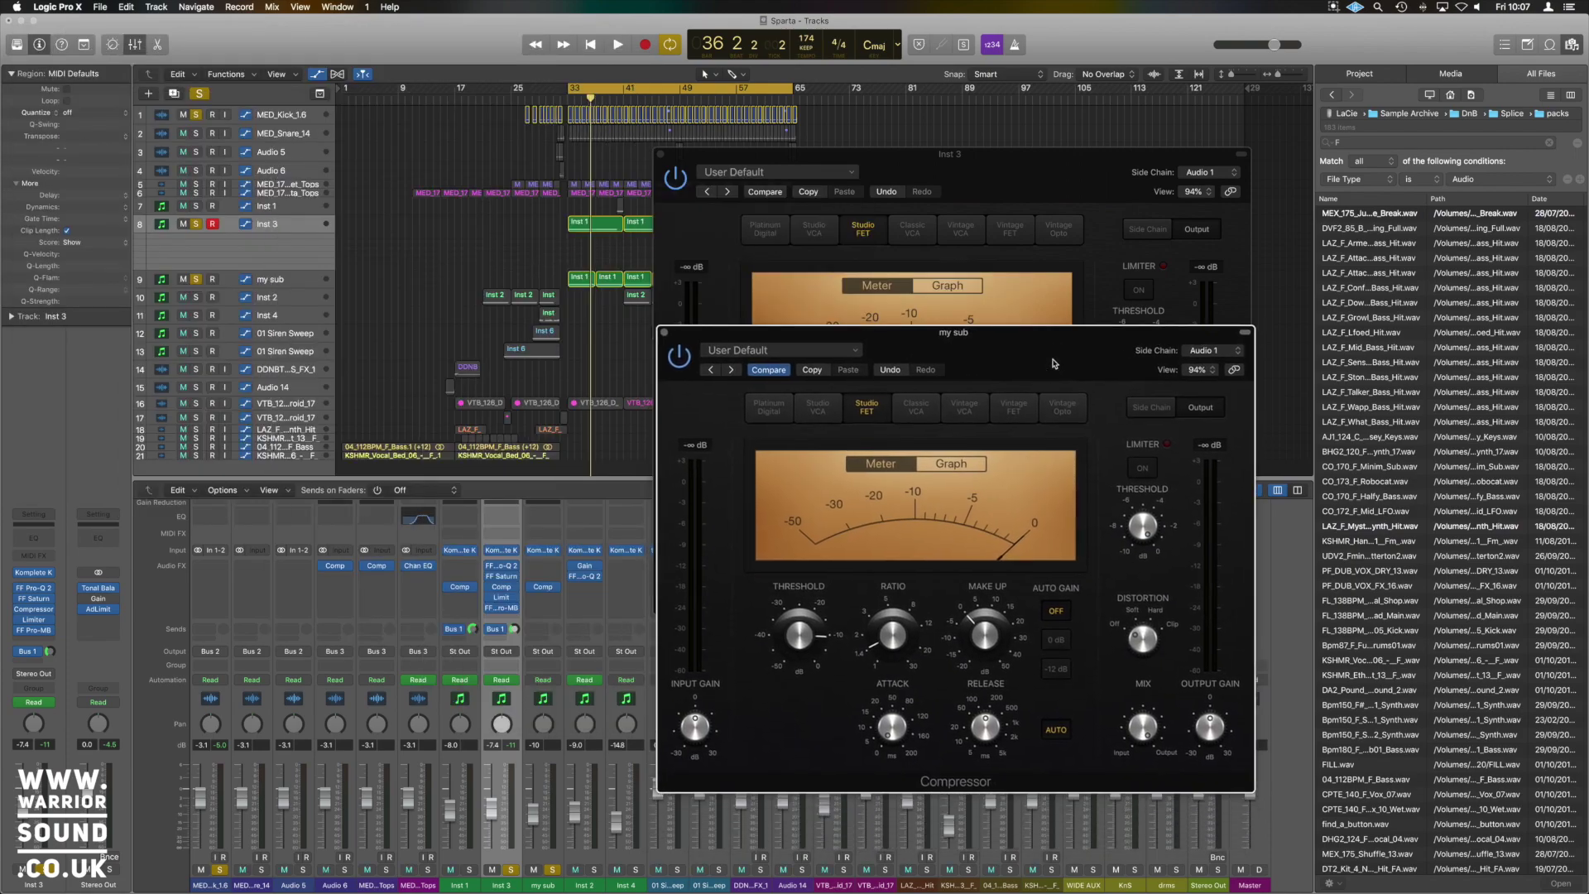
key(space)
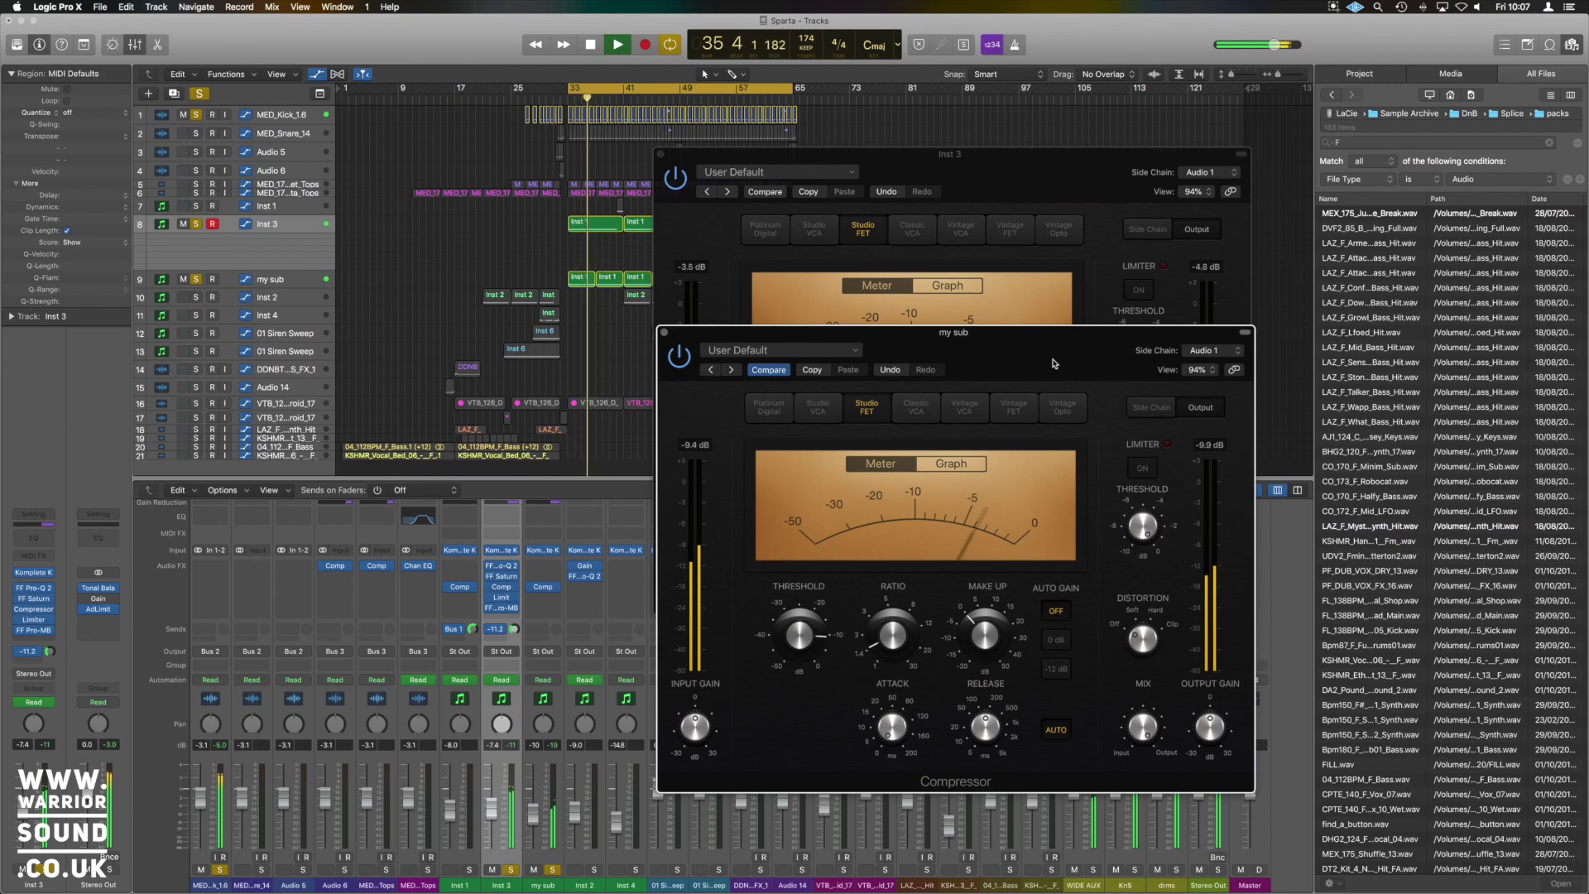
key(space)
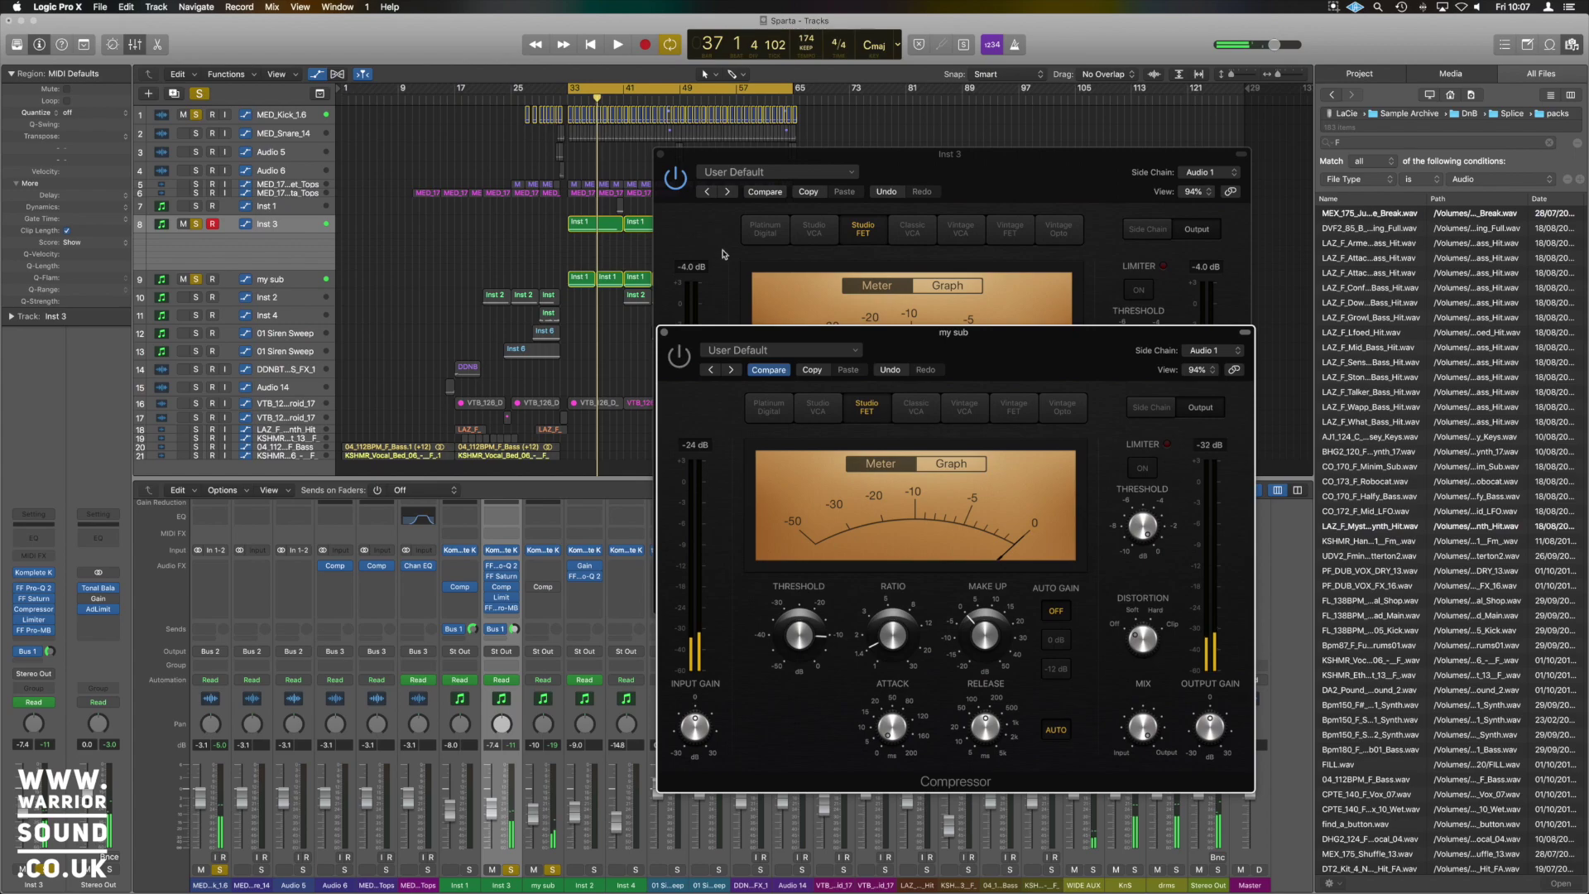
Step: Compare Inst 3's and my sub's compressor settings while the section plays
click(720, 248)
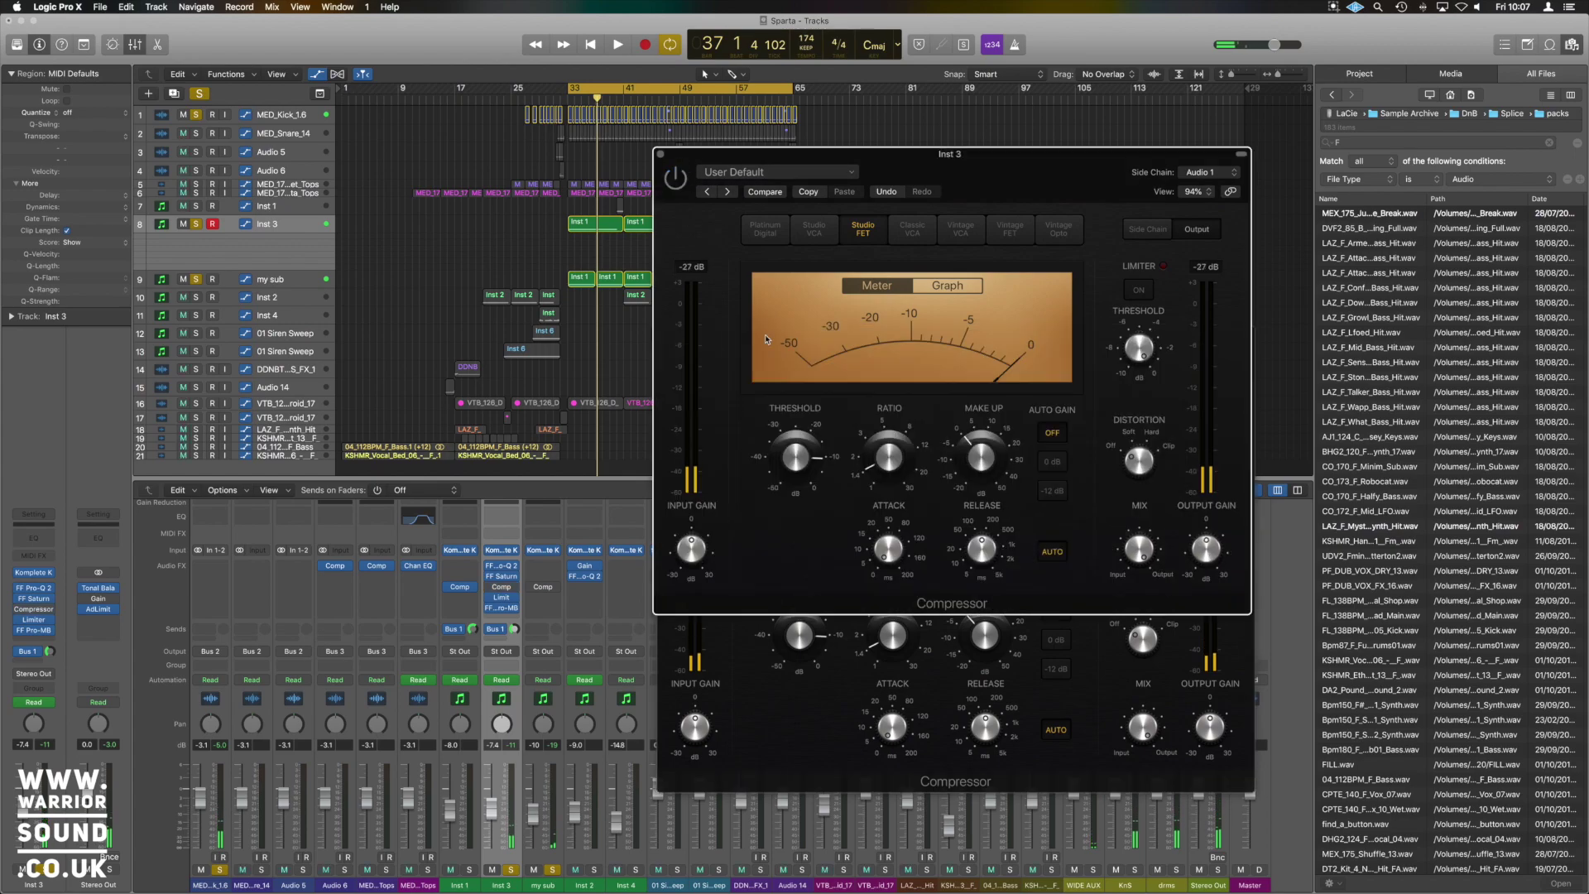
click(1117, 683)
key(space)
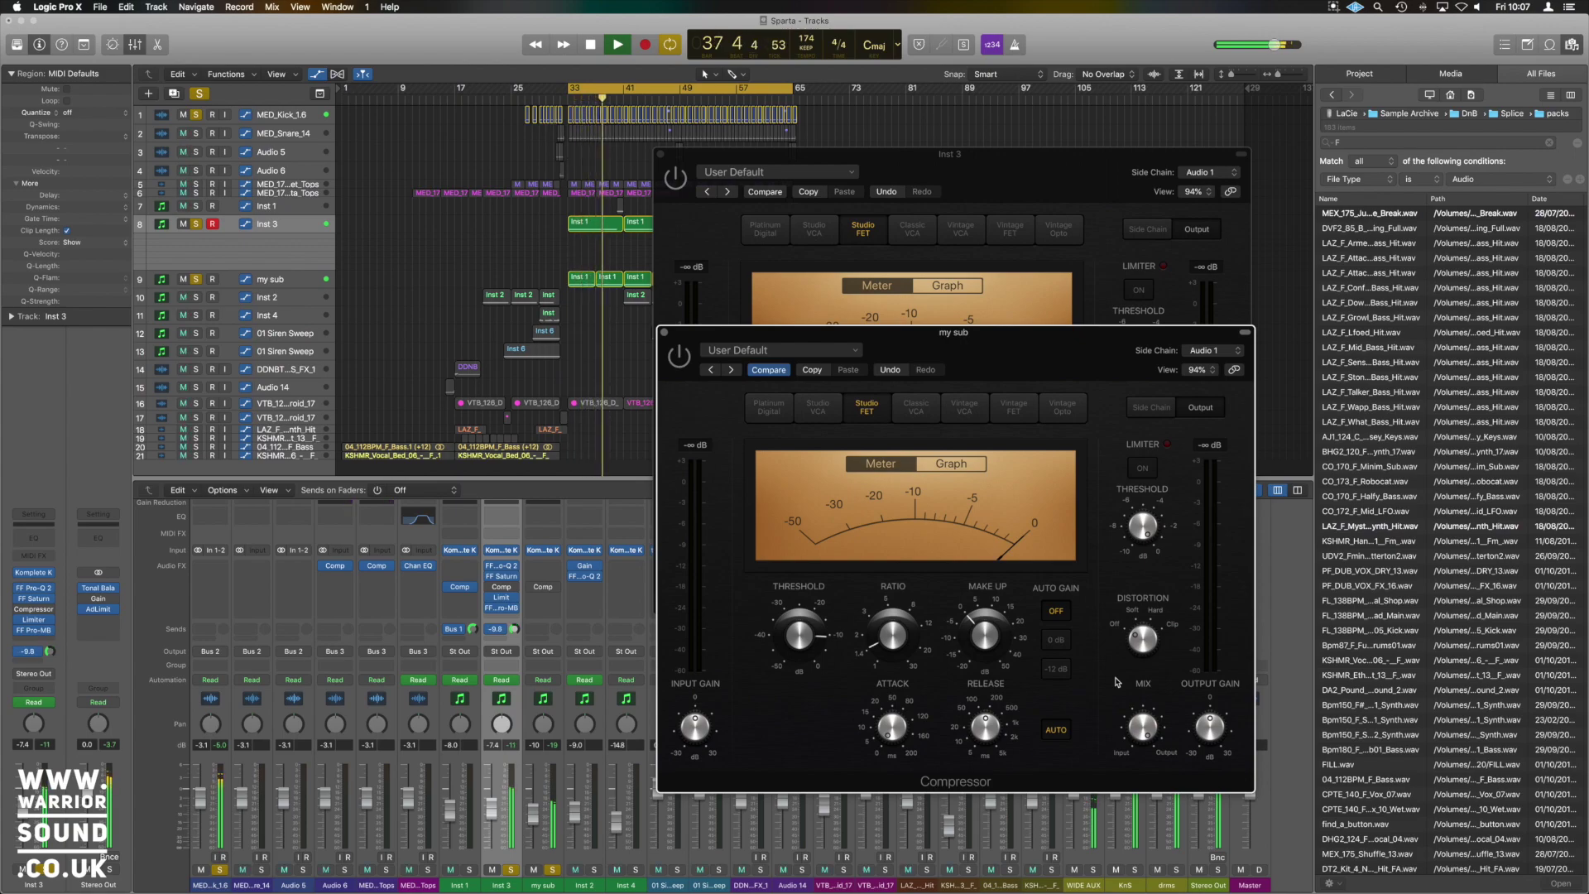
click(679, 194)
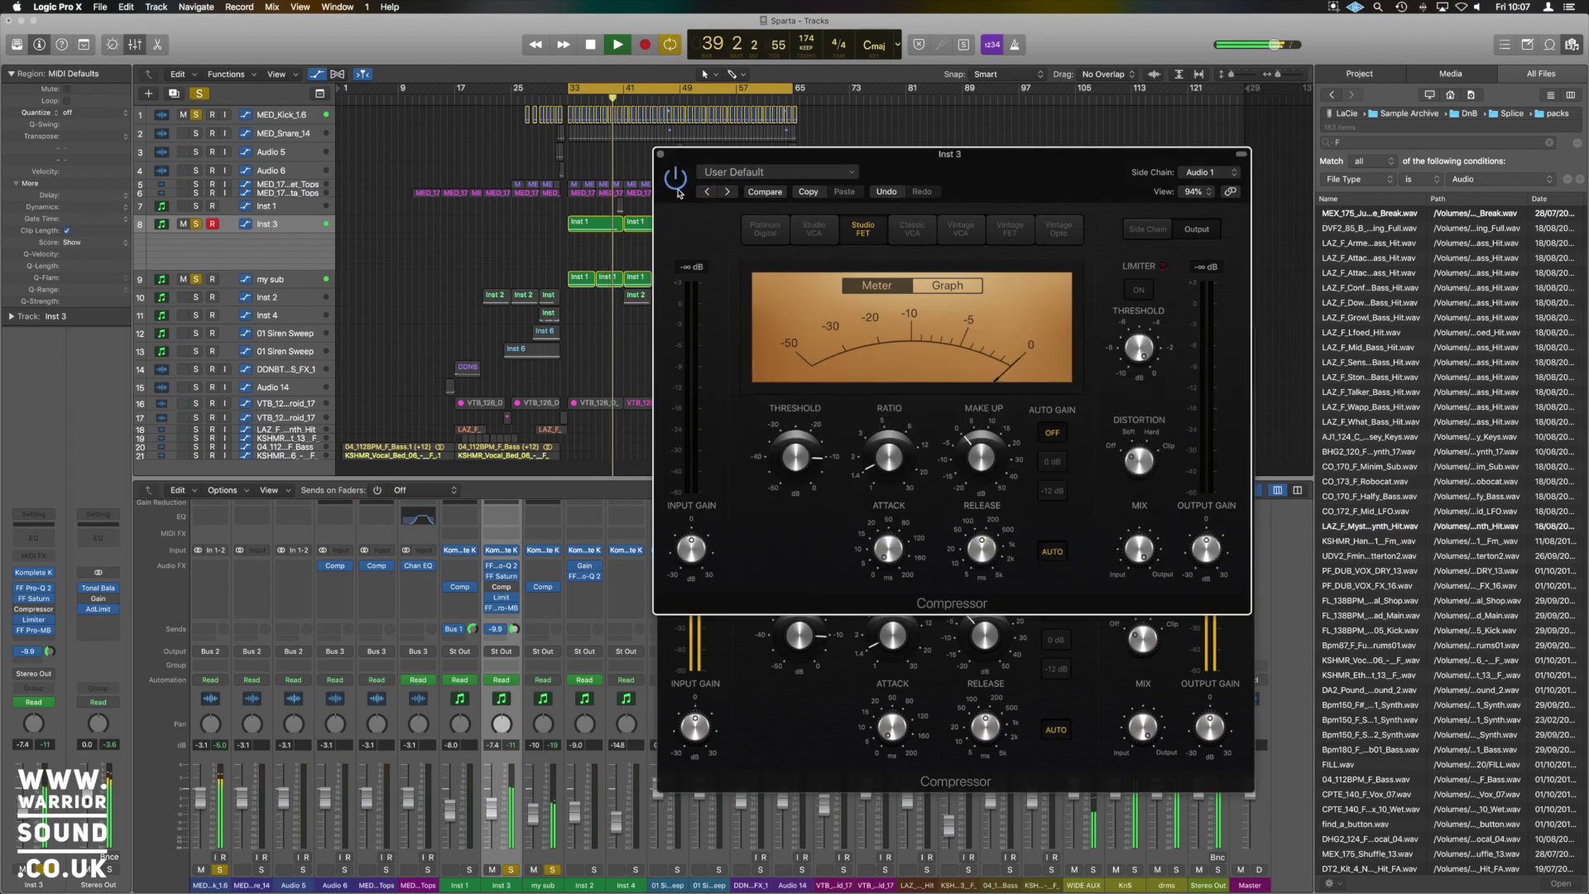
click(815, 725)
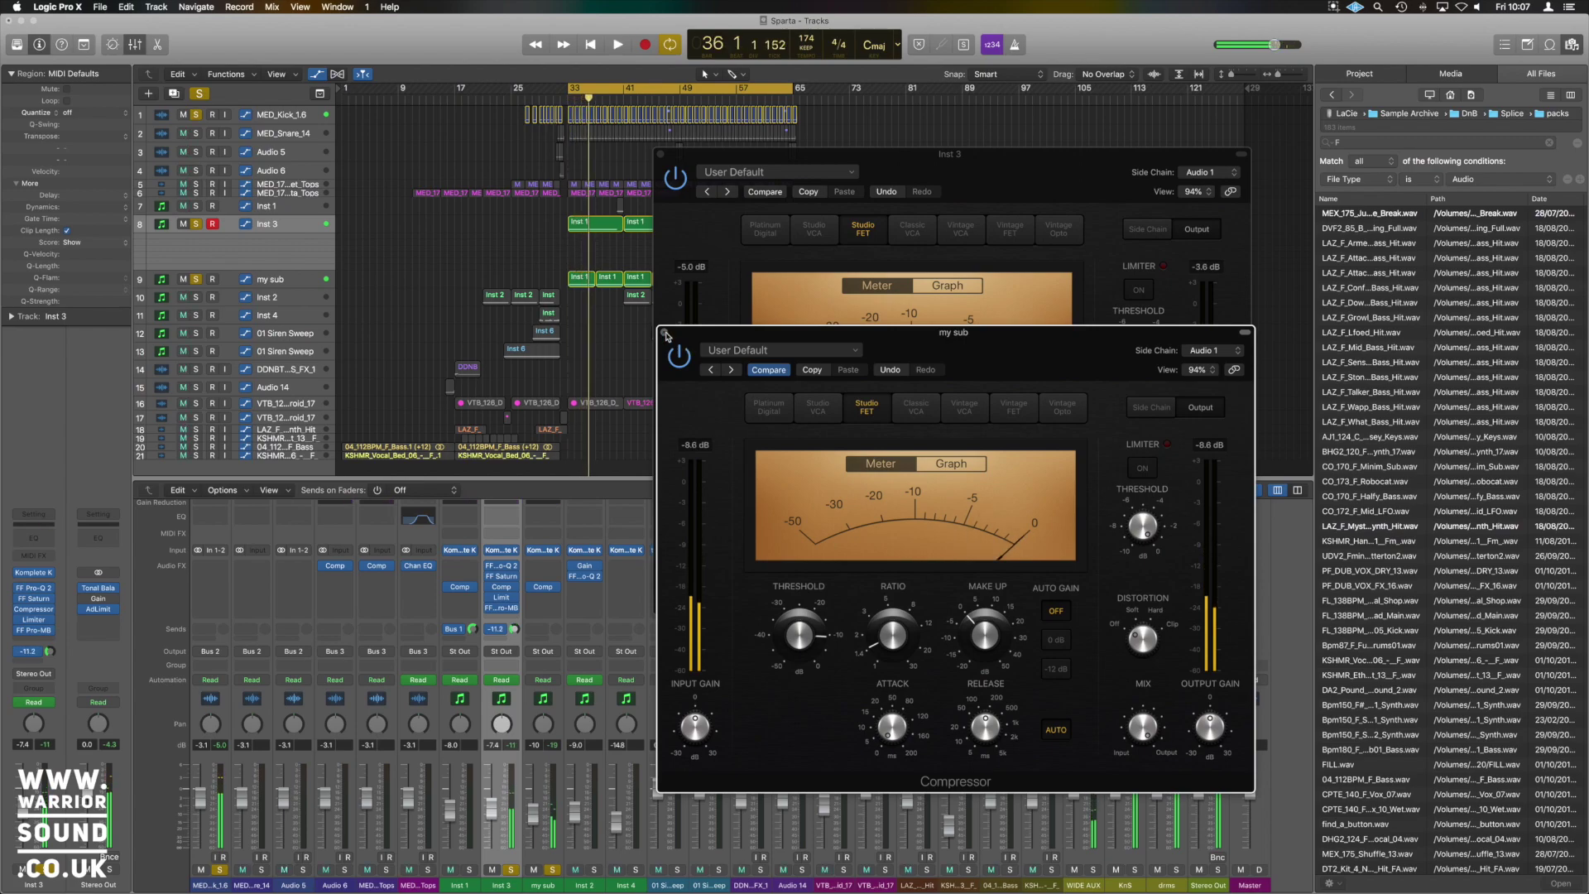
Step: Close both compressor windows and remove the compressor from my sub
click(667, 335)
click(660, 154)
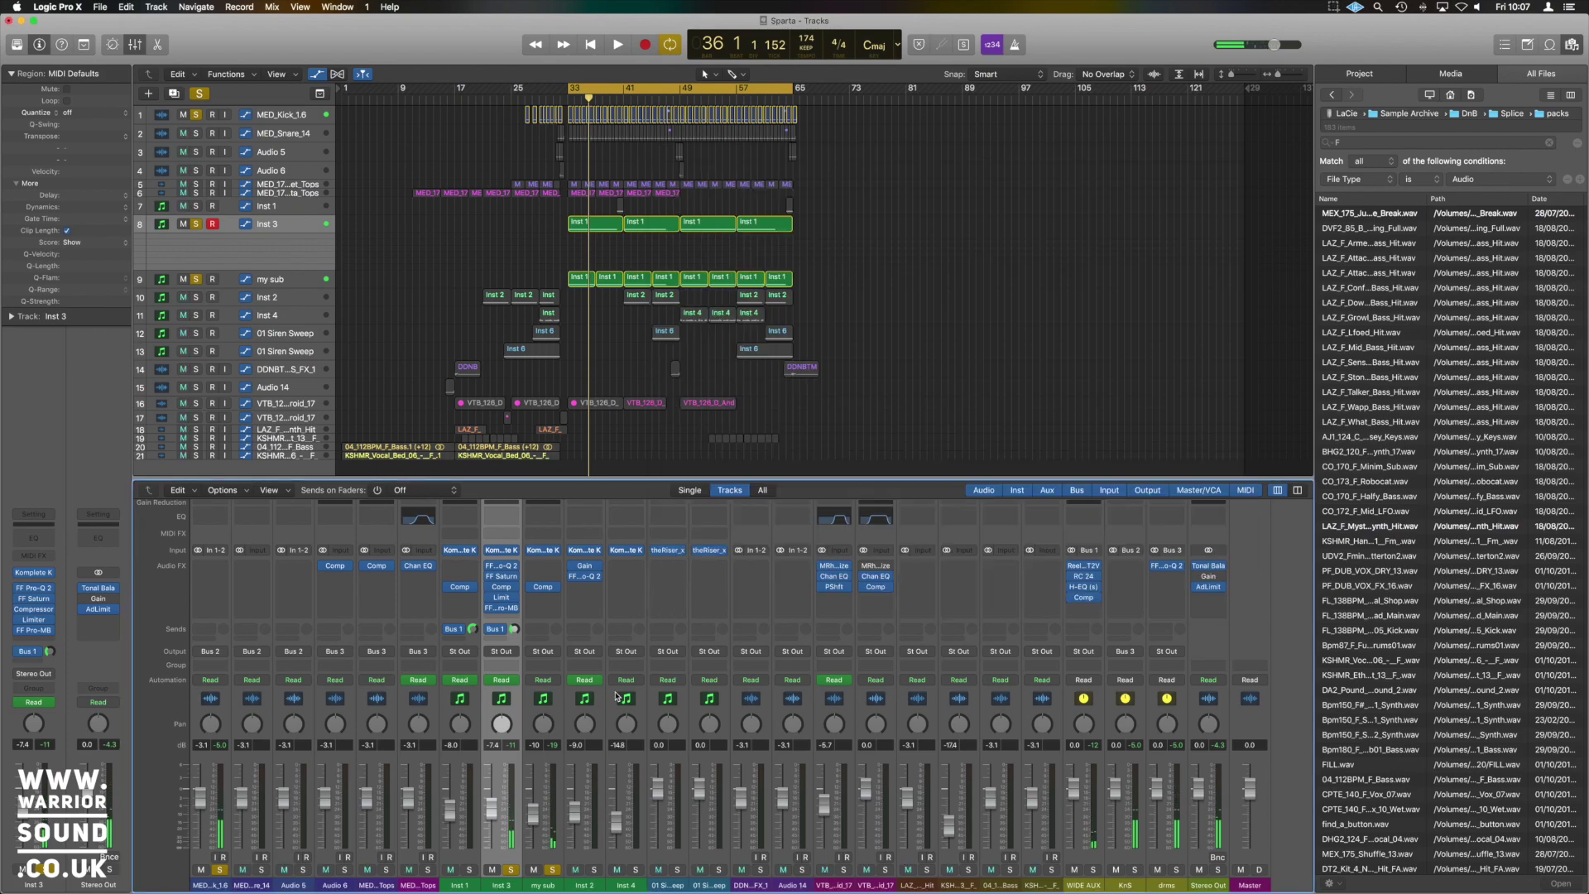
click(556, 589)
click(566, 597)
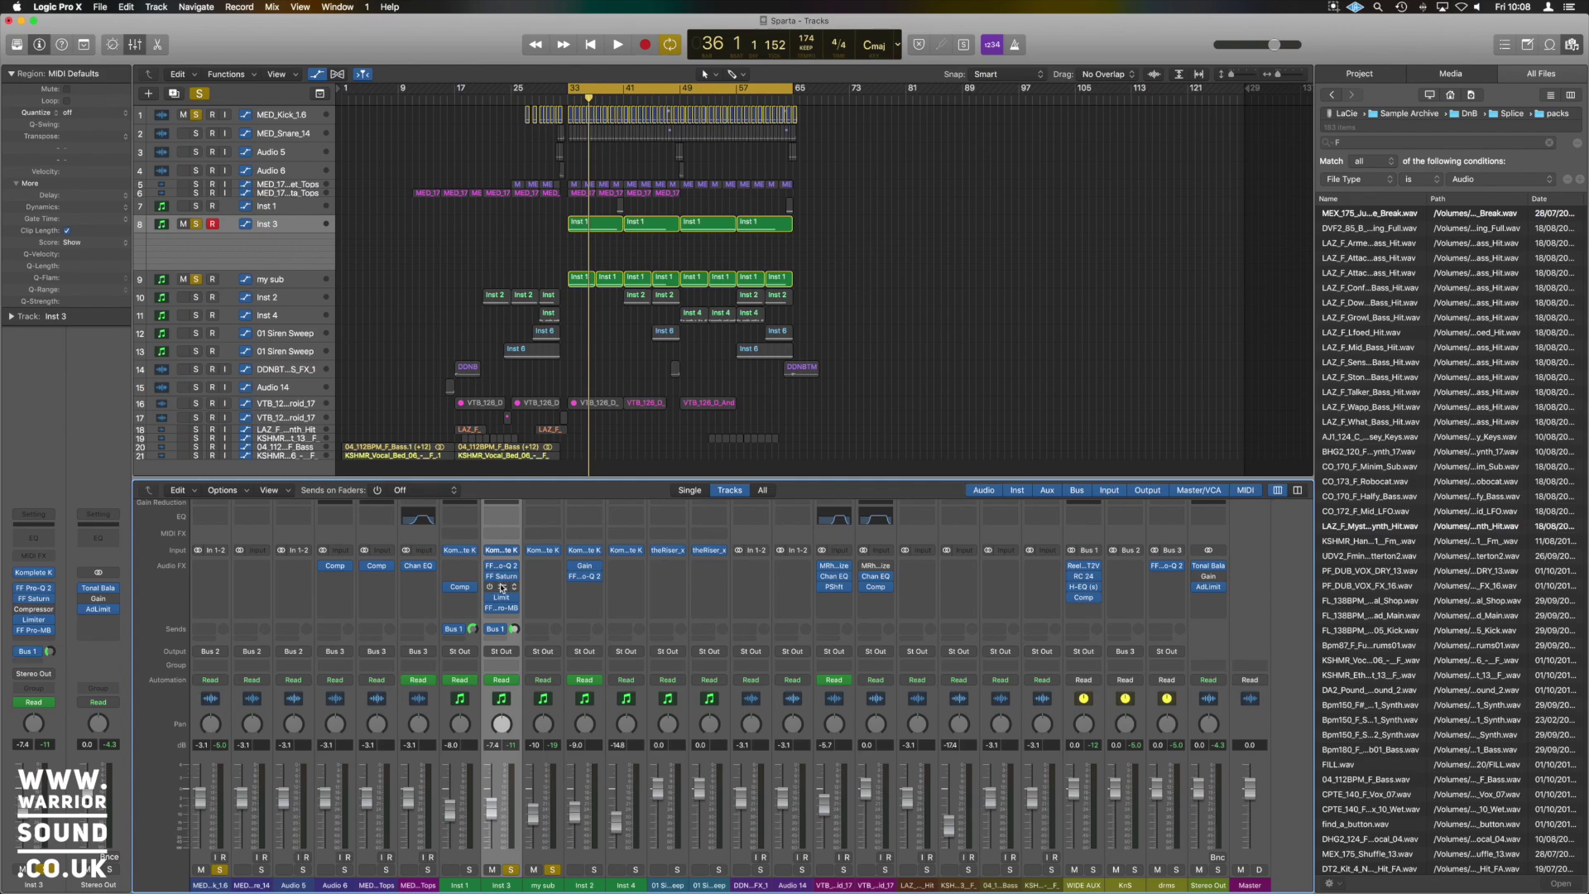
Step: Unsolo my sub, Inst 3 and MED_Kick, then solo the KnS bus and play it alone
click(552, 869)
click(510, 869)
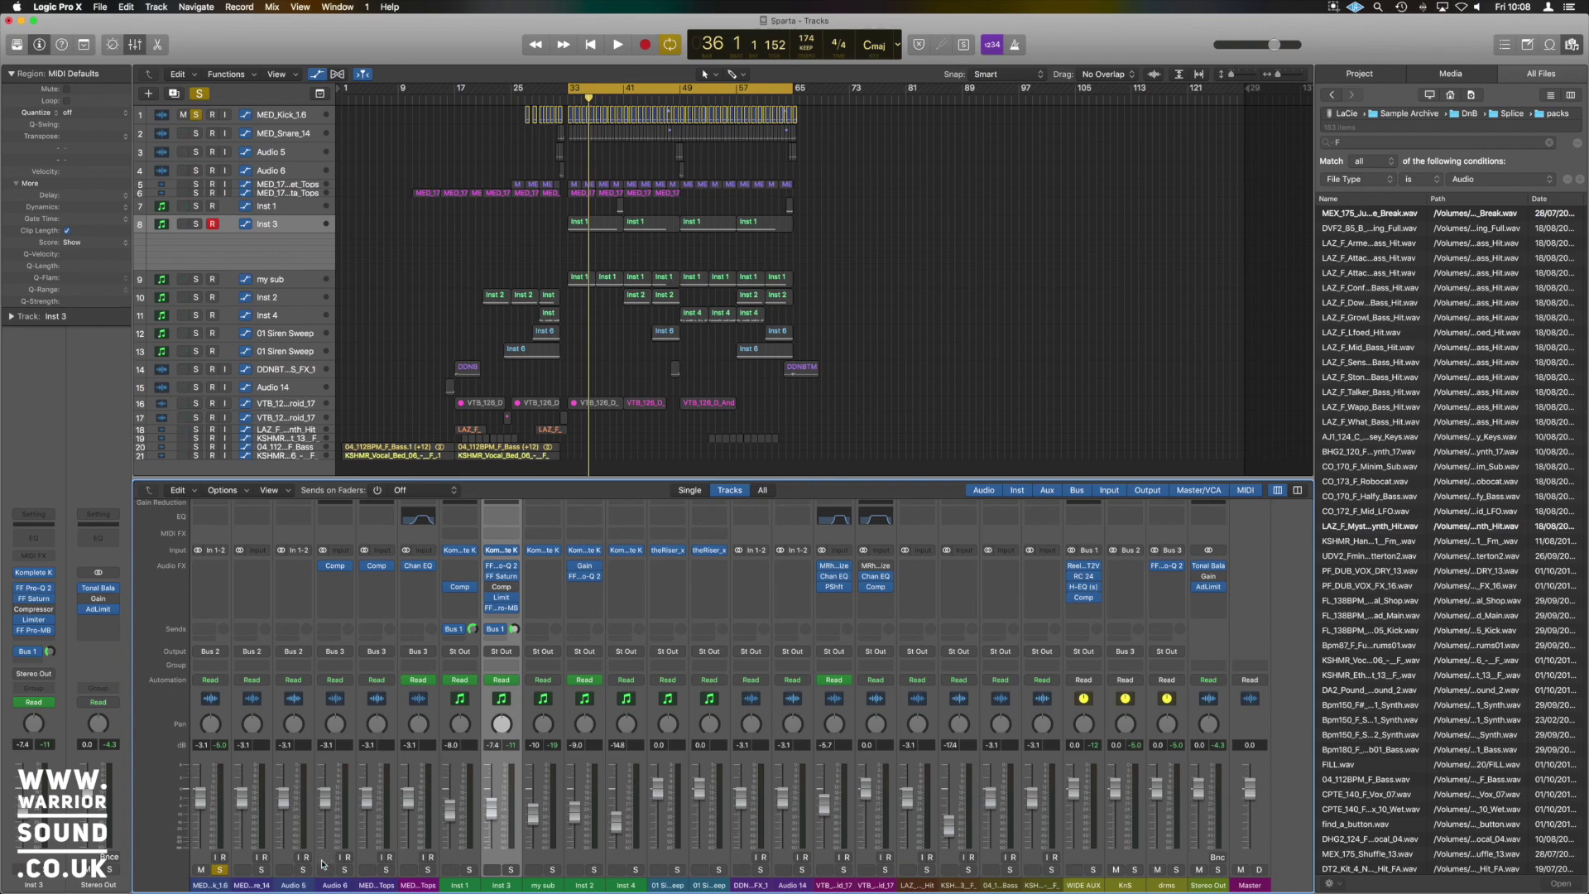
click(220, 869)
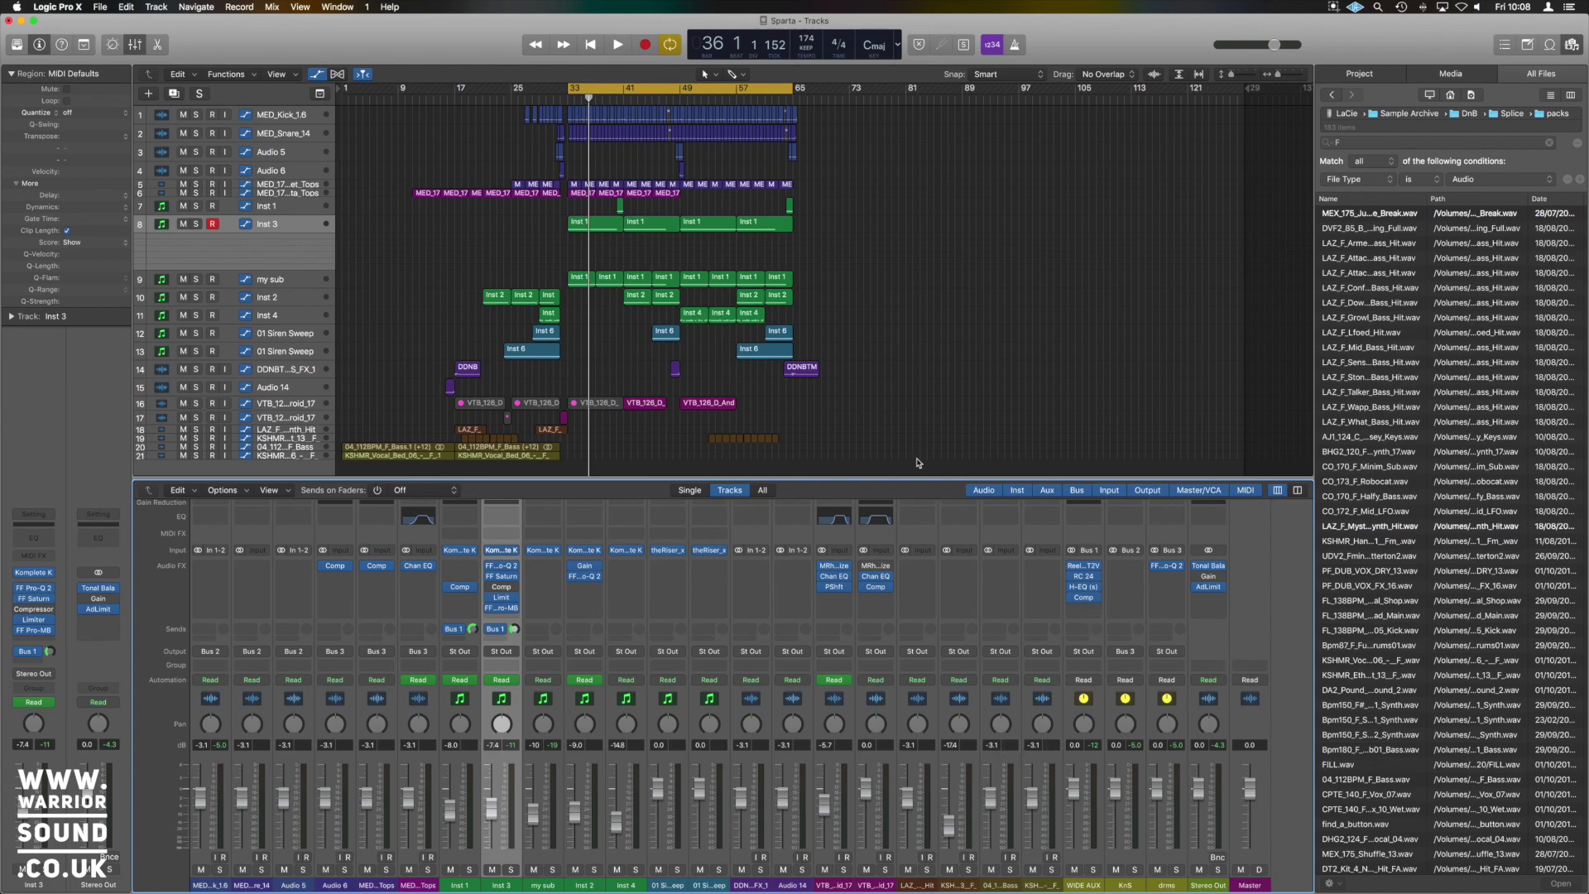
click(1136, 872)
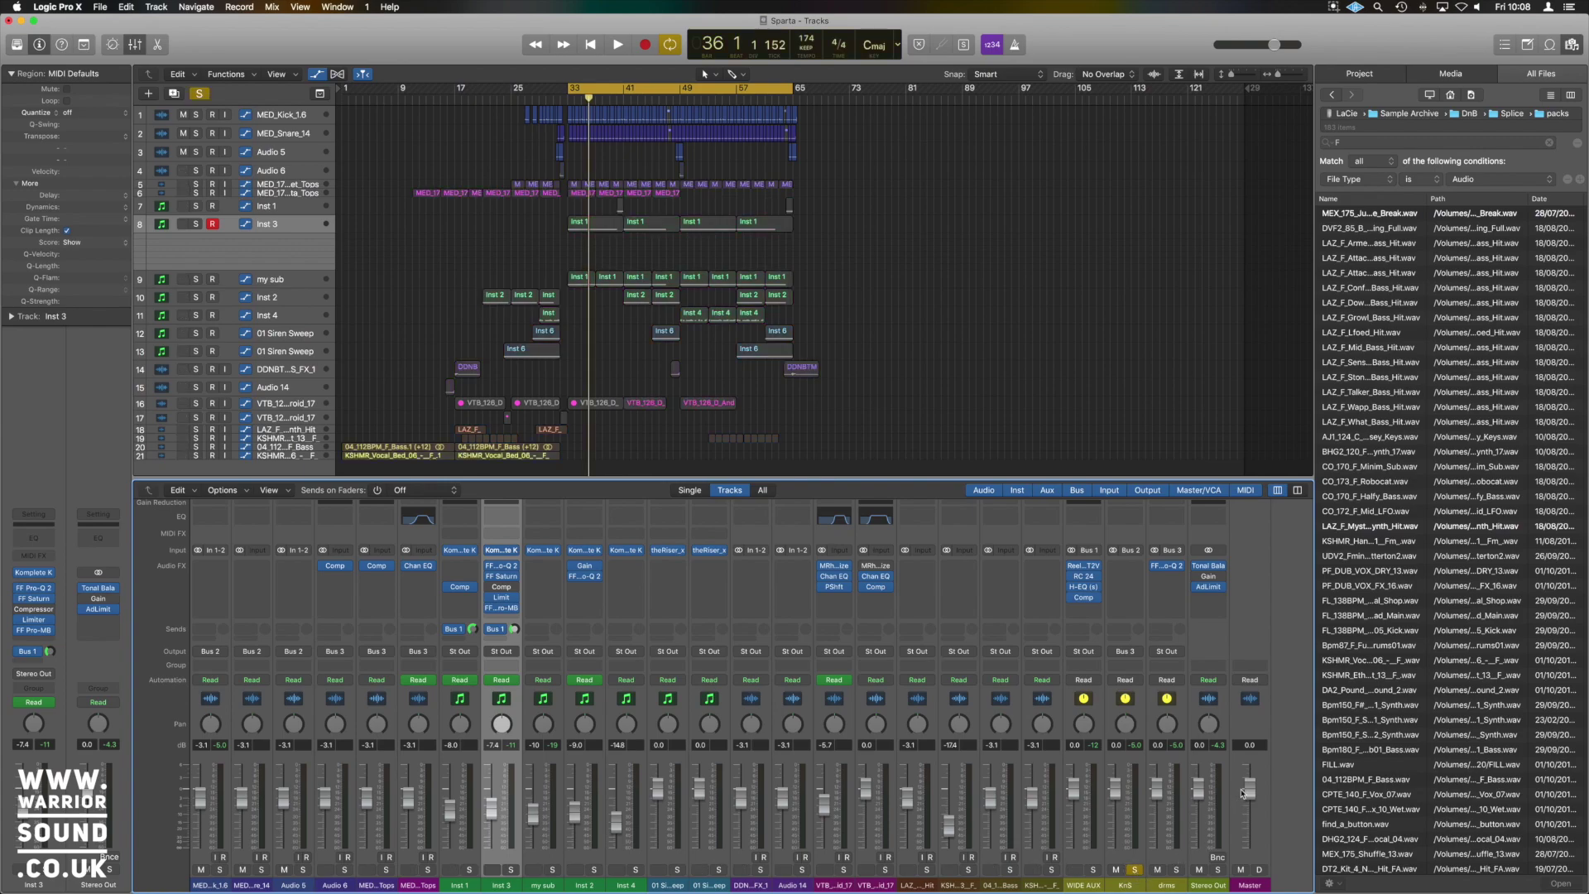
key(space)
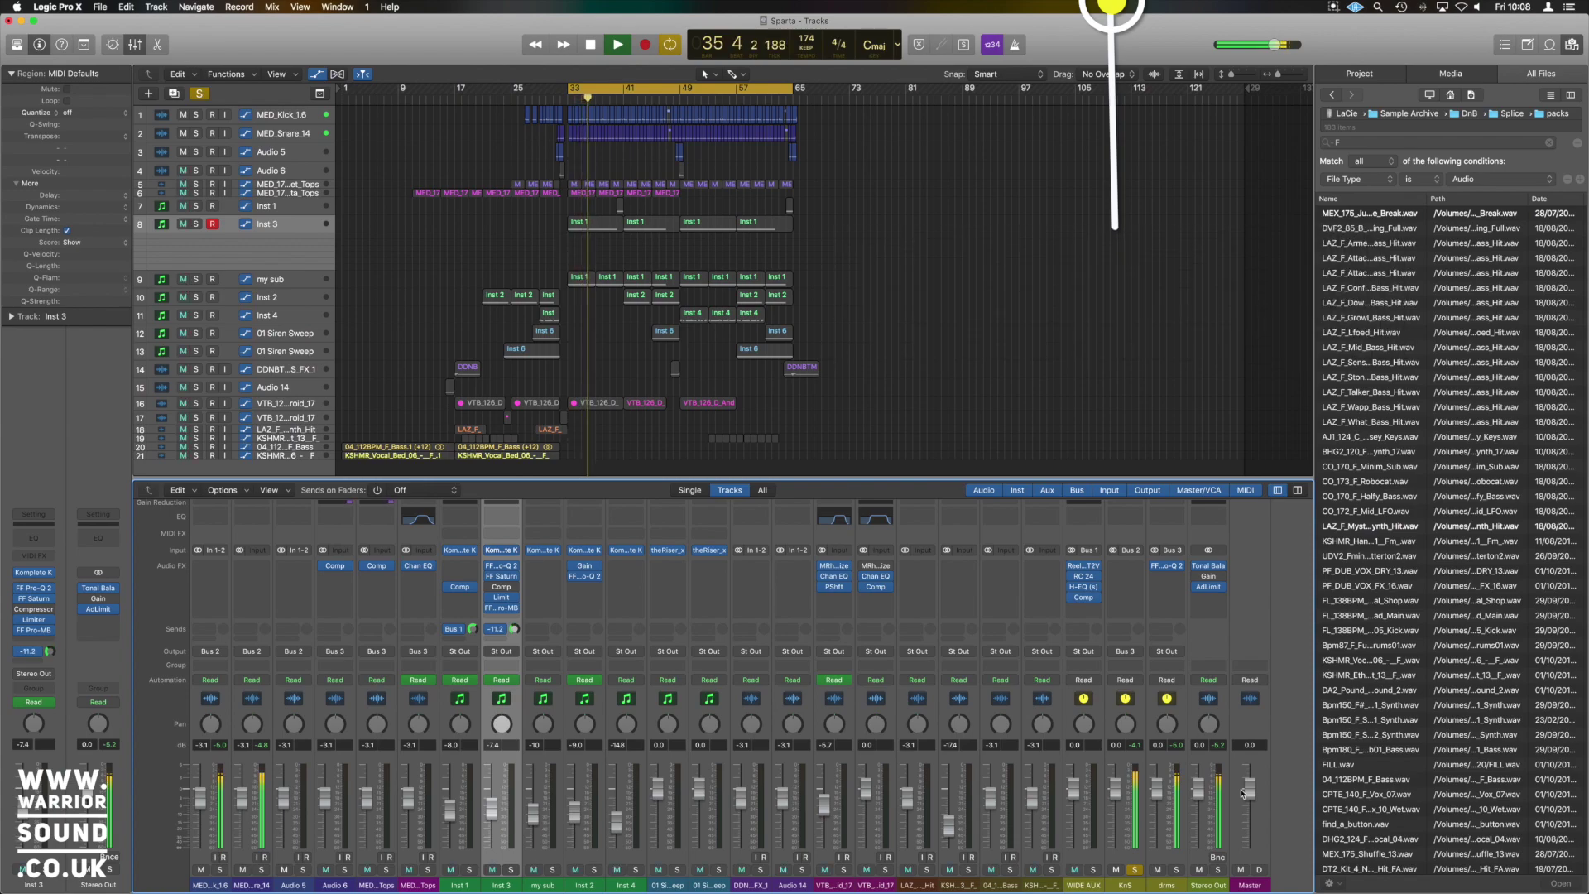
key(space)
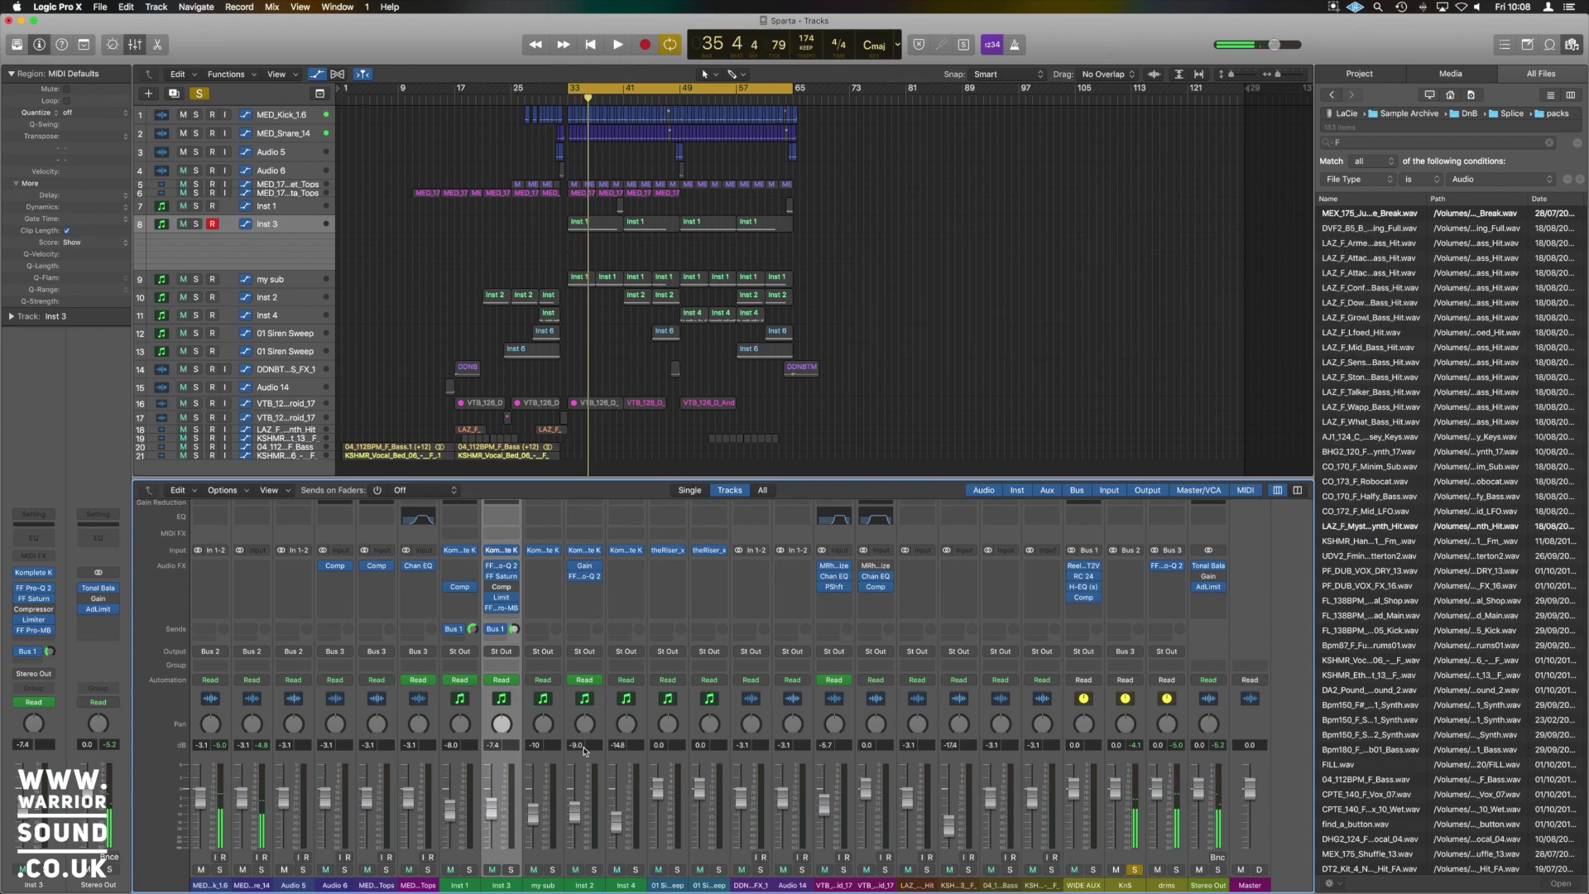
Step: Route Inst 3 and my sub to Bus 4 and name the new aux 'Bass'
click(538, 886)
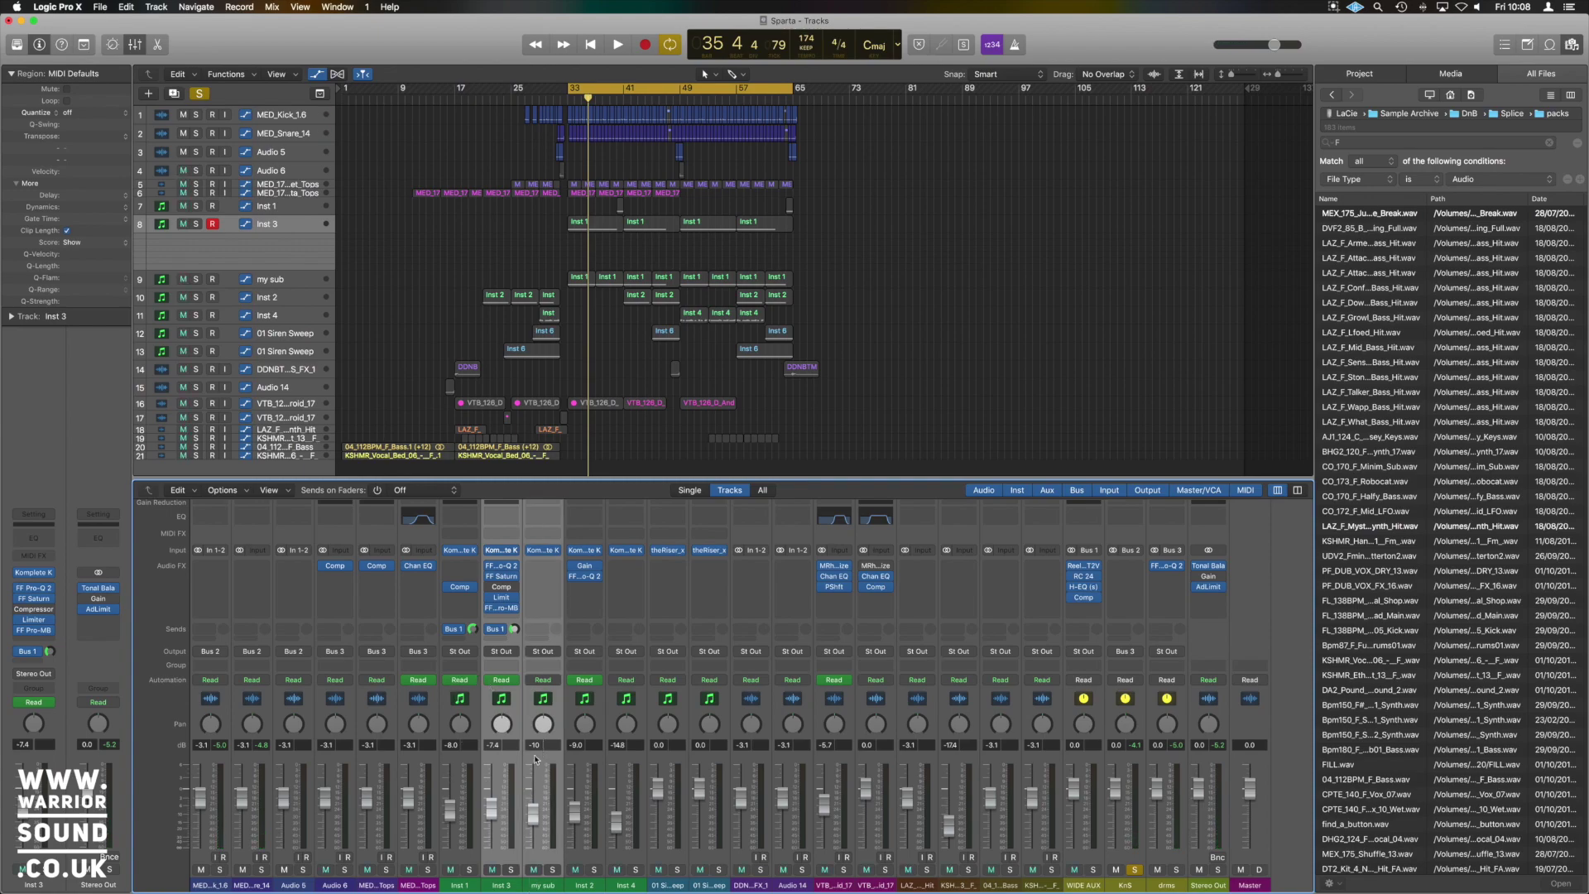
click(503, 652)
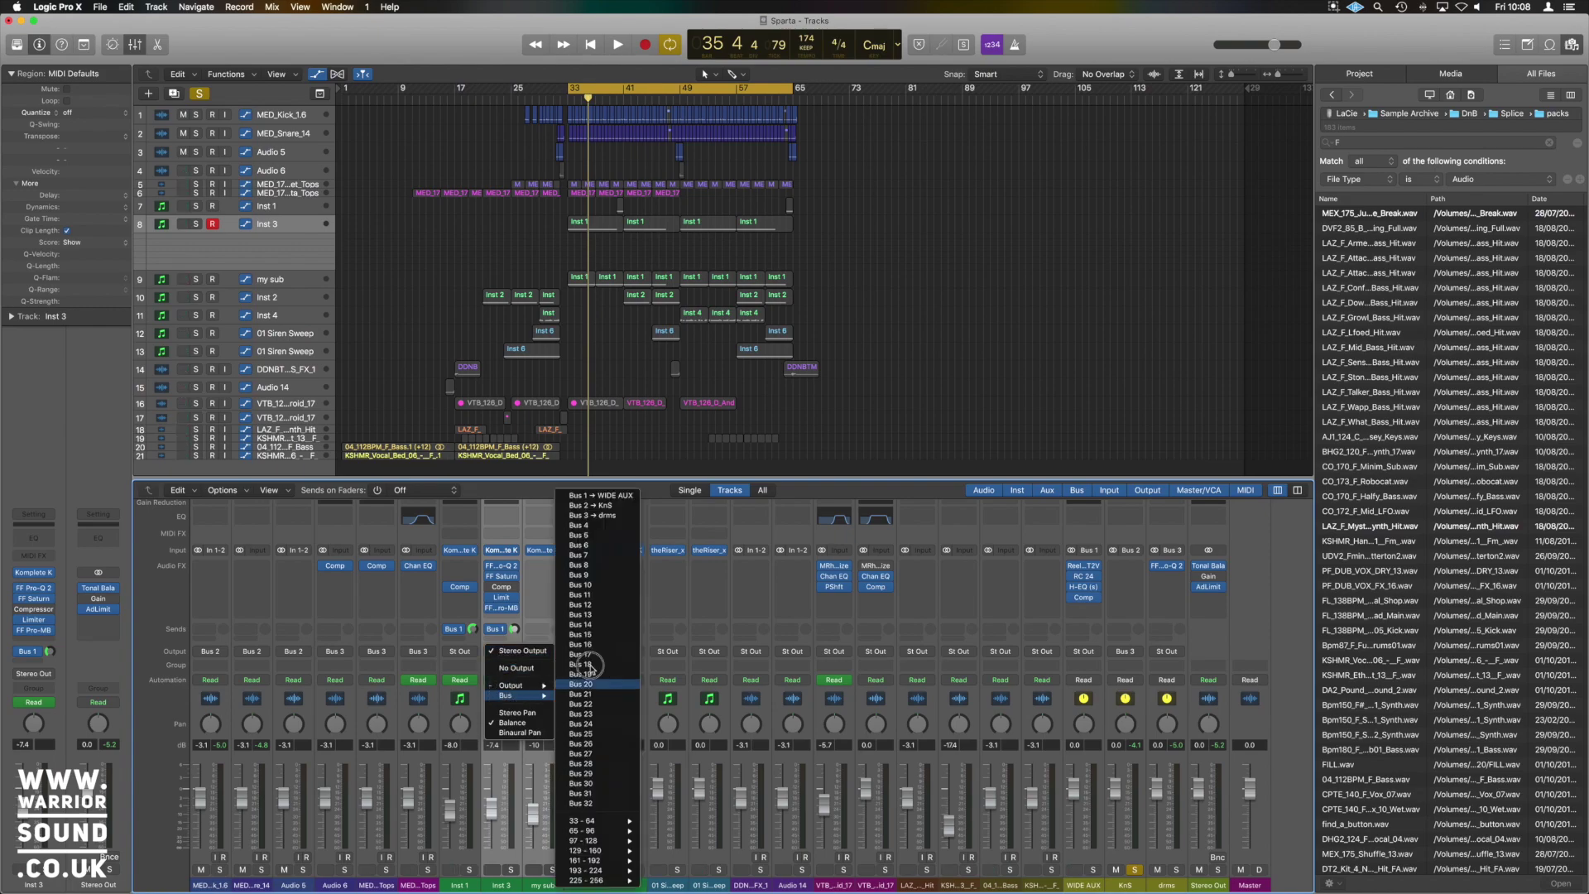
click(603, 649)
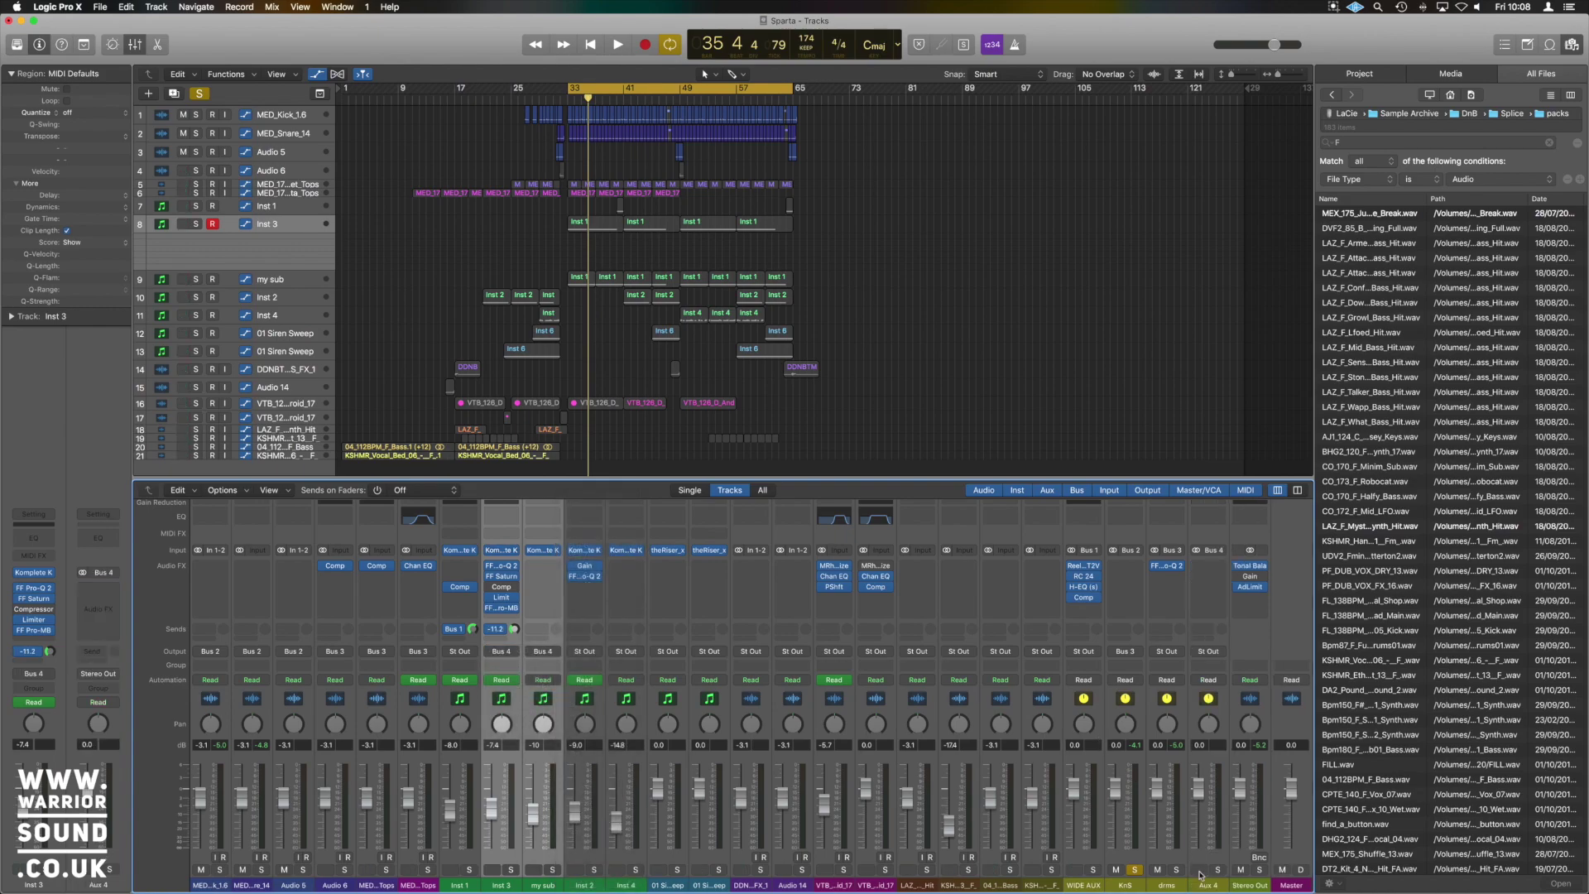
click(1213, 885)
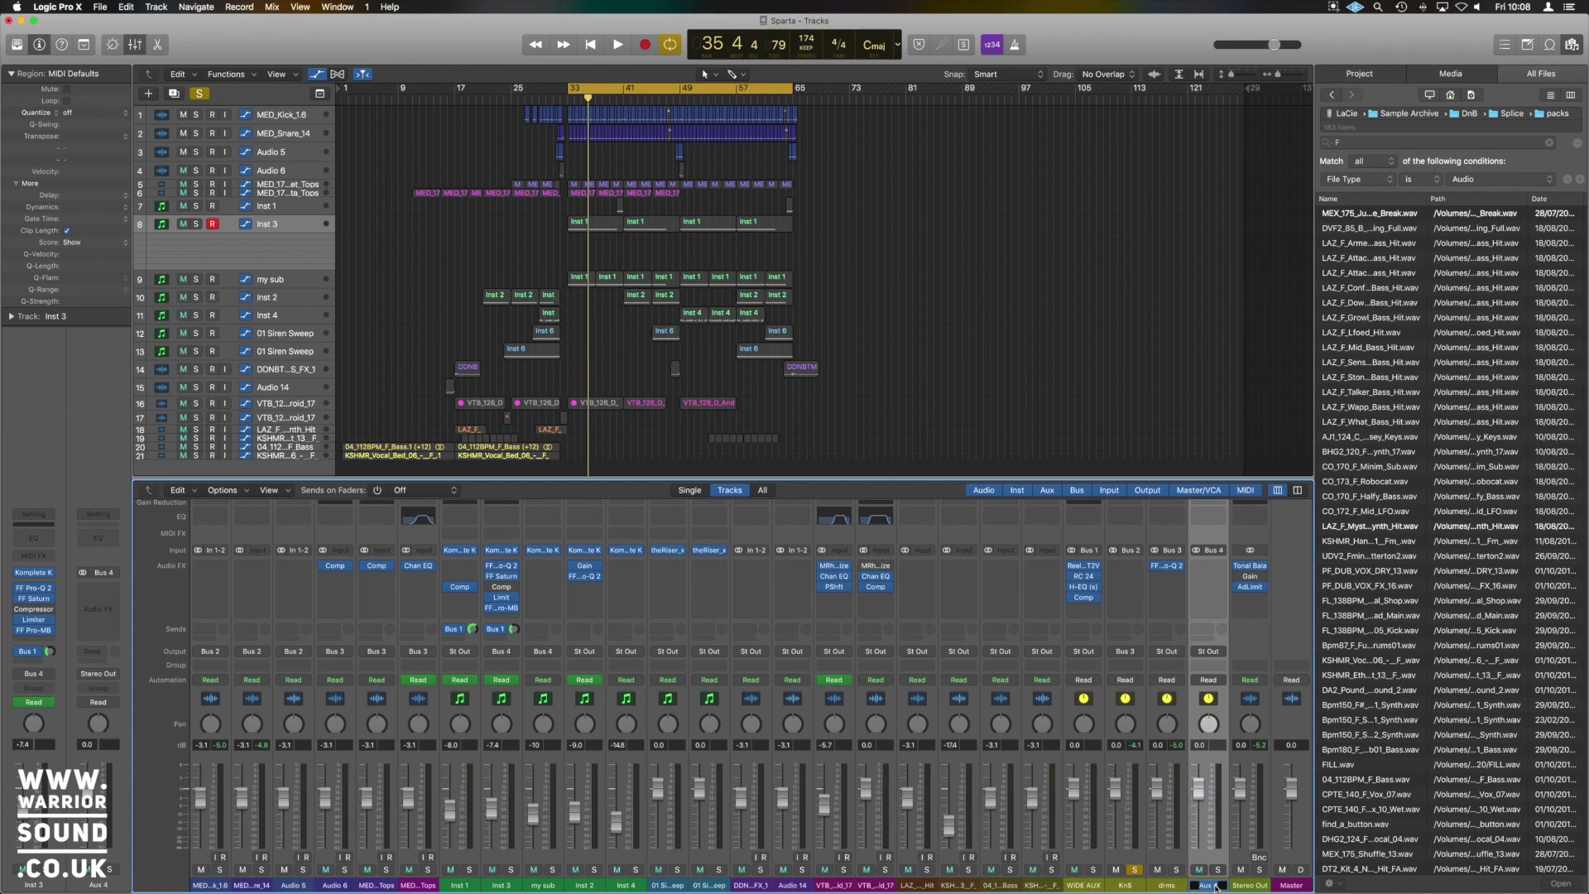
text(Bass)
key(Return)
Step: Solo the Bass aux, audition it, and select its channel strip in the mixer
click(1220, 869)
key(space)
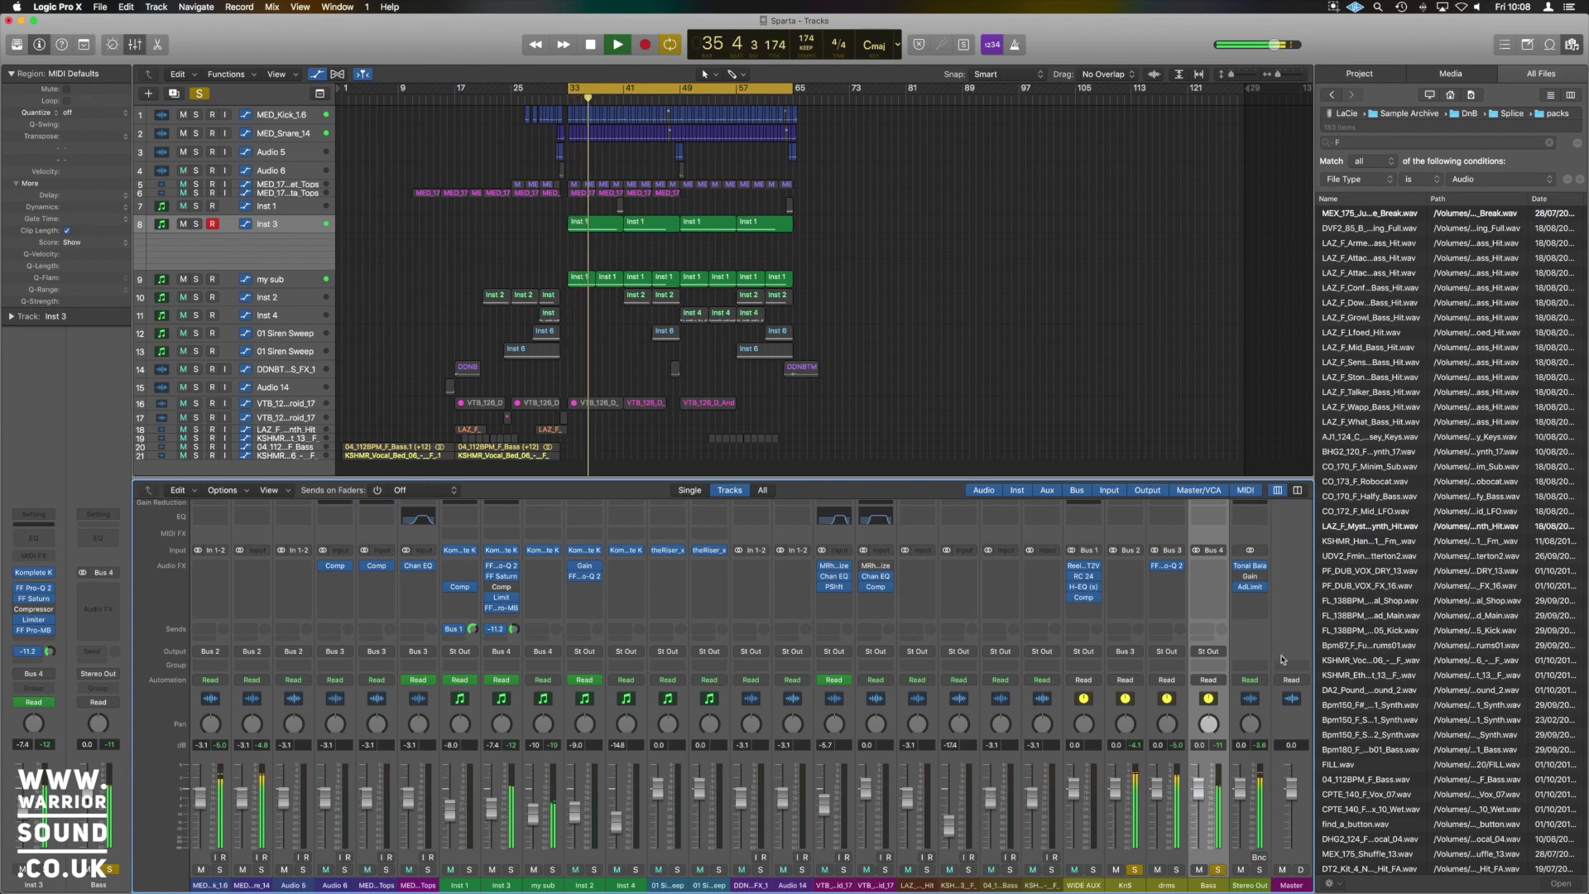
key(space)
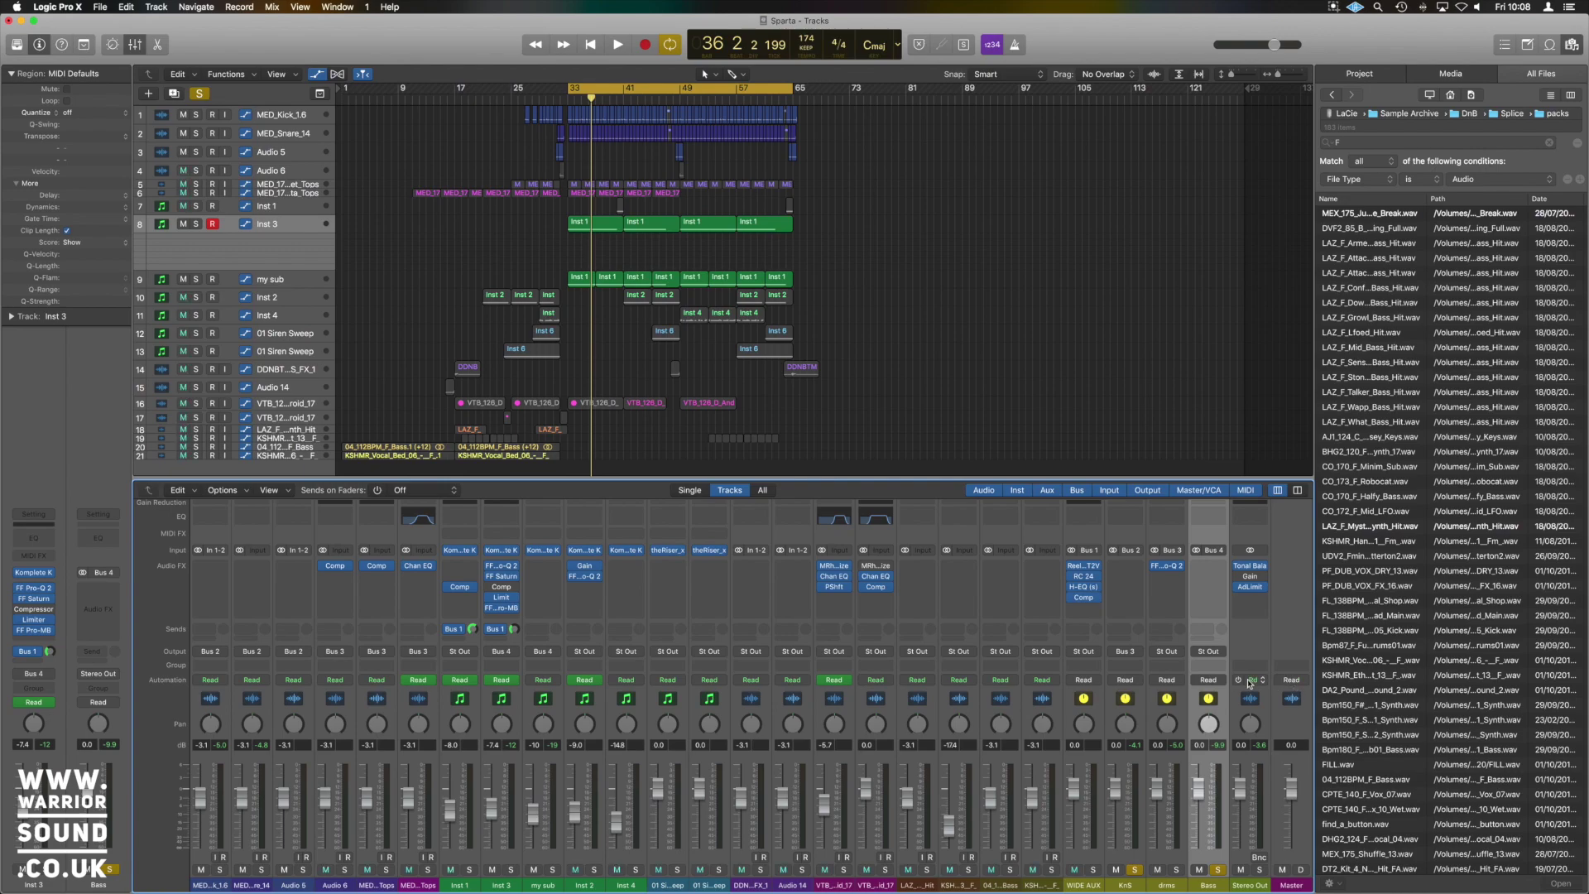
click(1278, 596)
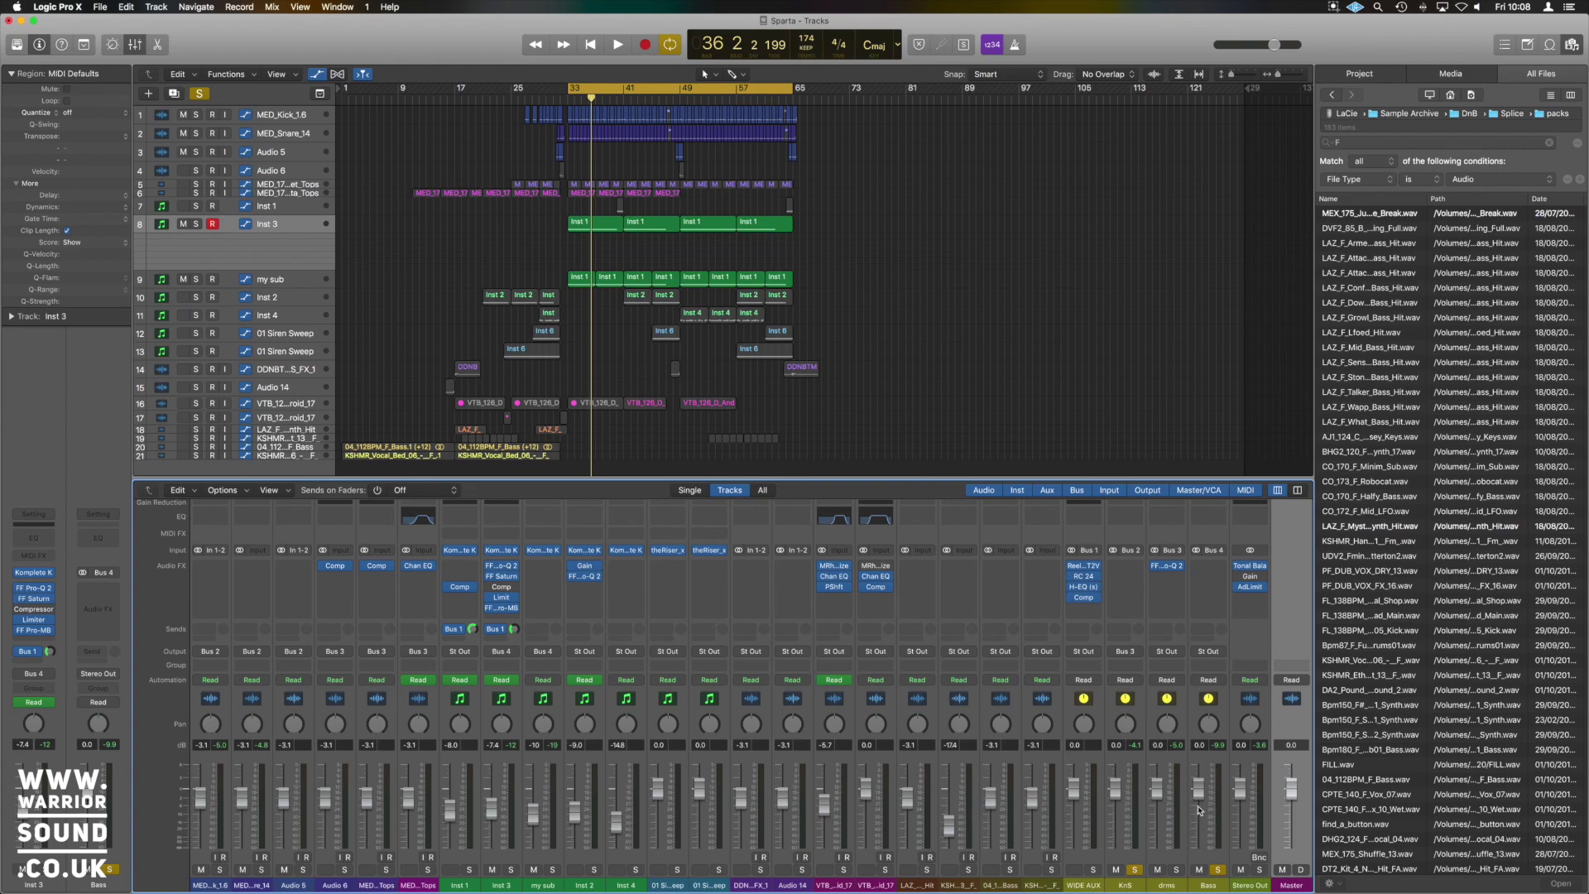
click(1210, 886)
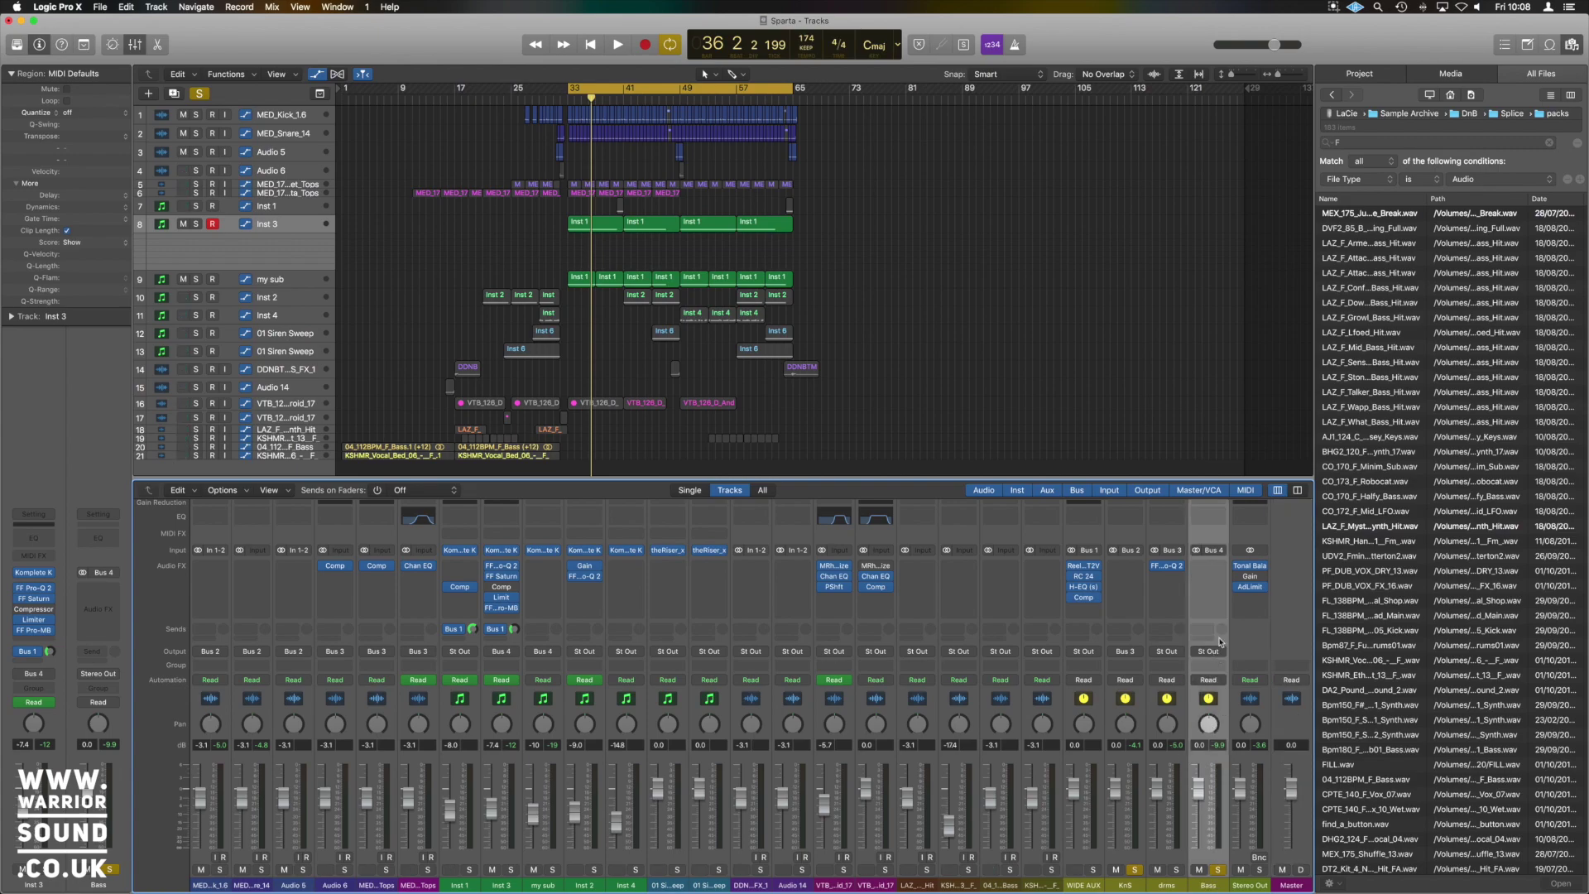
scroll(1220, 596, up, 1)
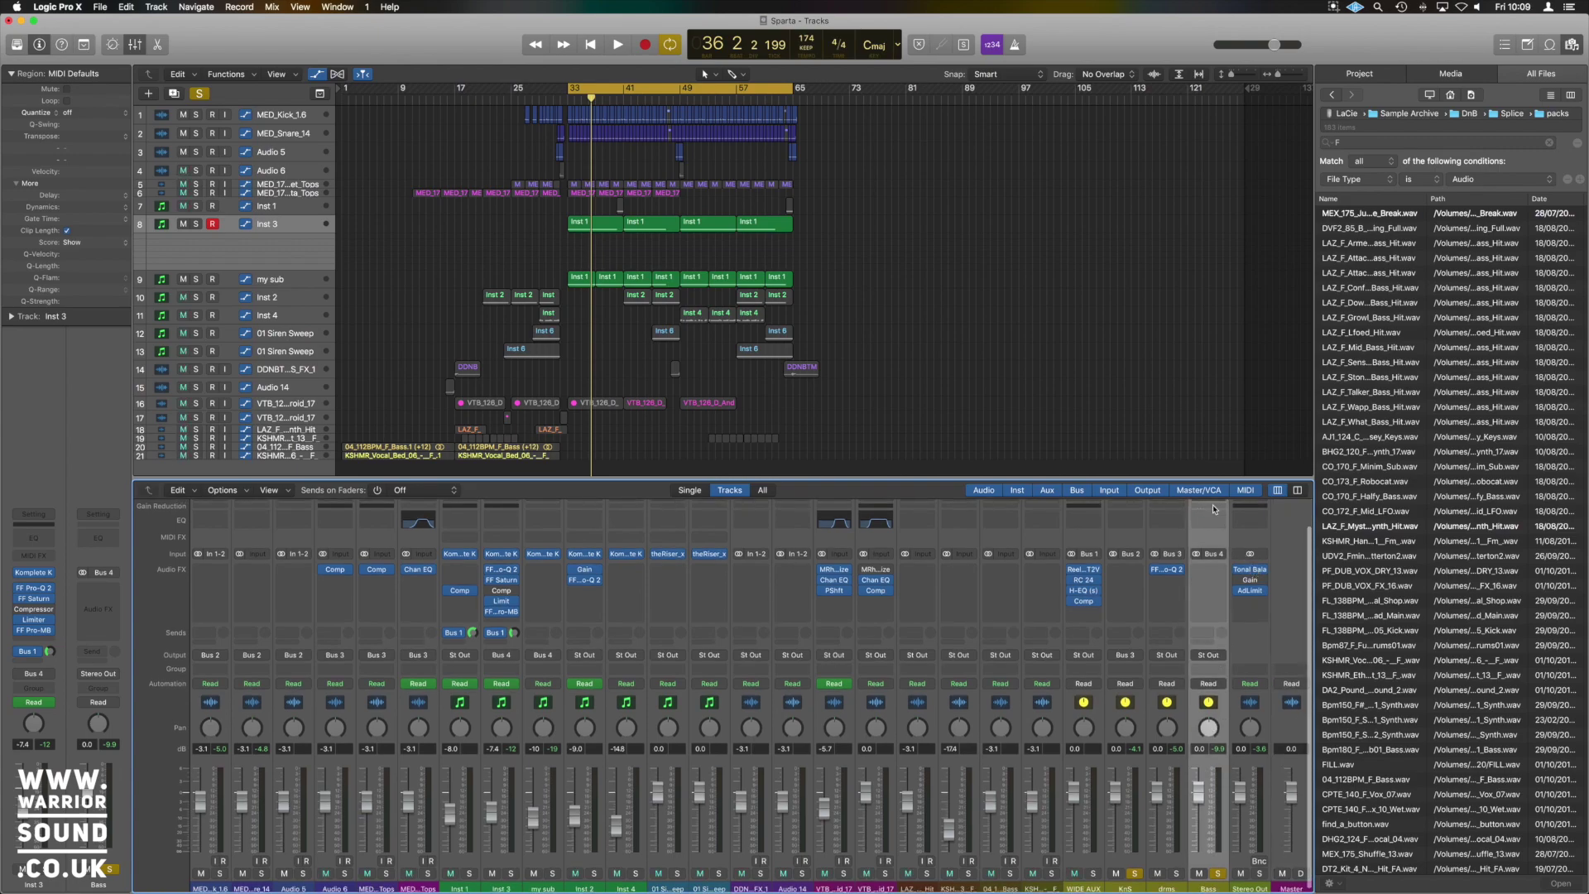
Step: Insert a compressor on Bass, compare Studio VCA and Platinum Digital, keep Studio FET with side chain Bus 2
click(1214, 508)
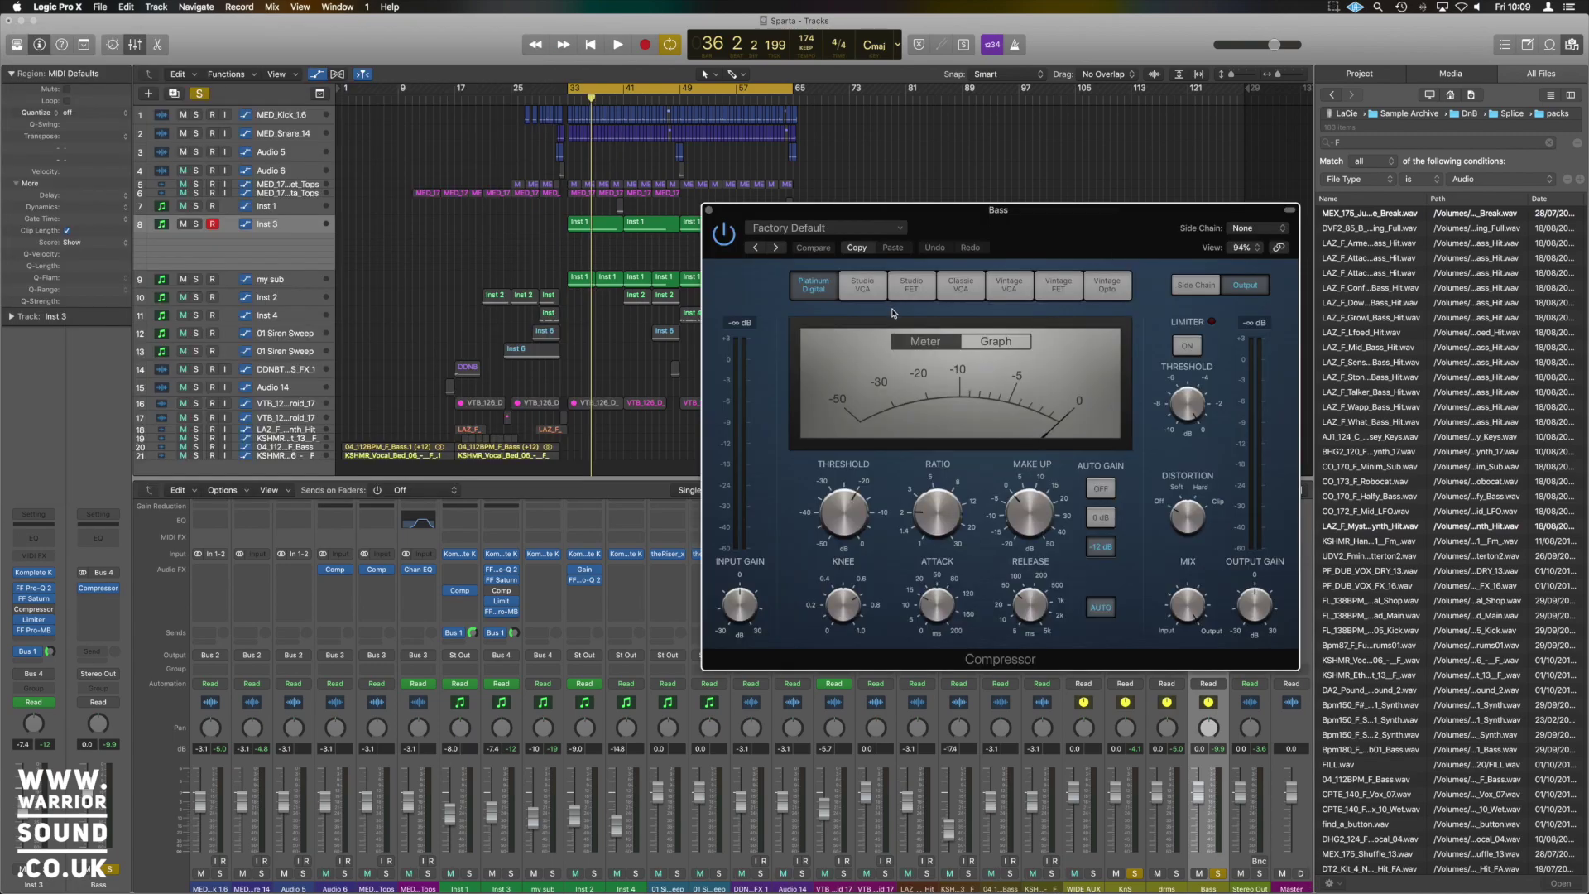
click(863, 284)
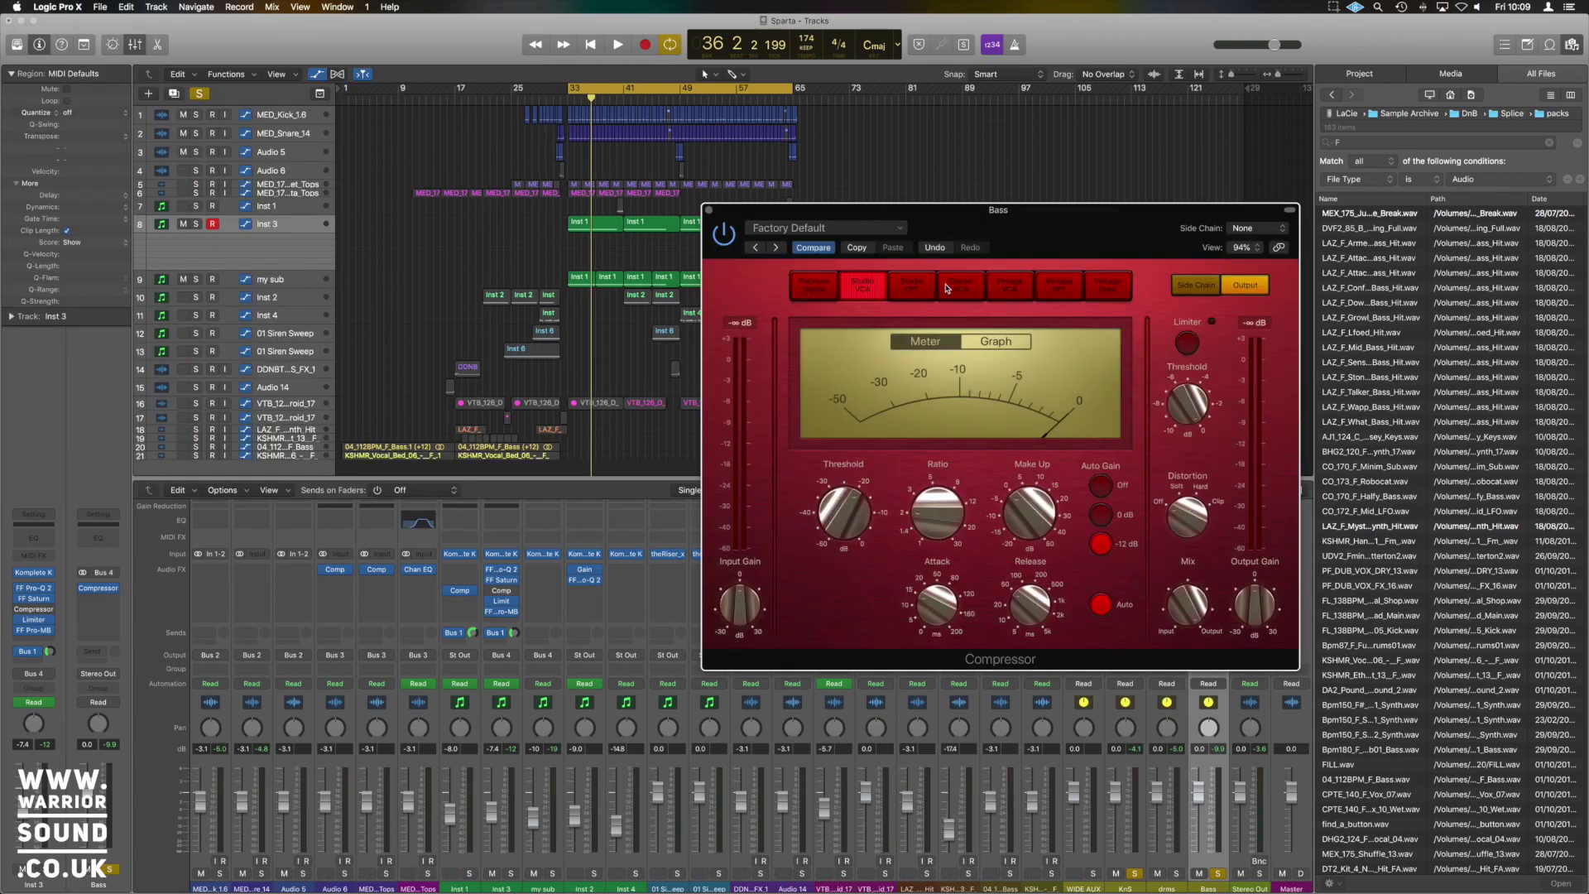
click(911, 285)
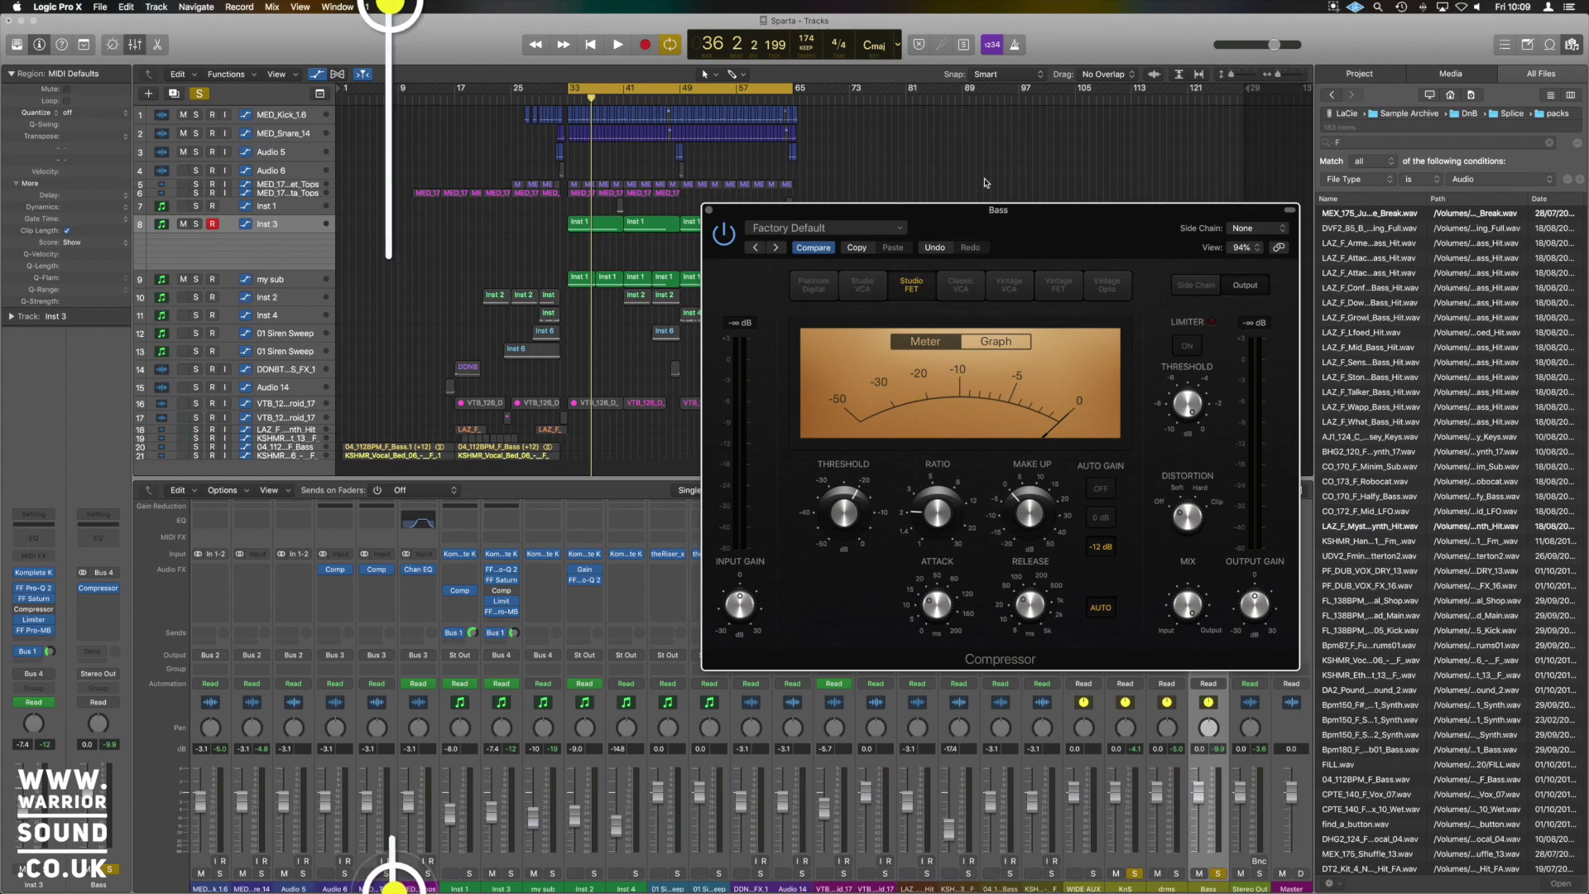
click(808, 285)
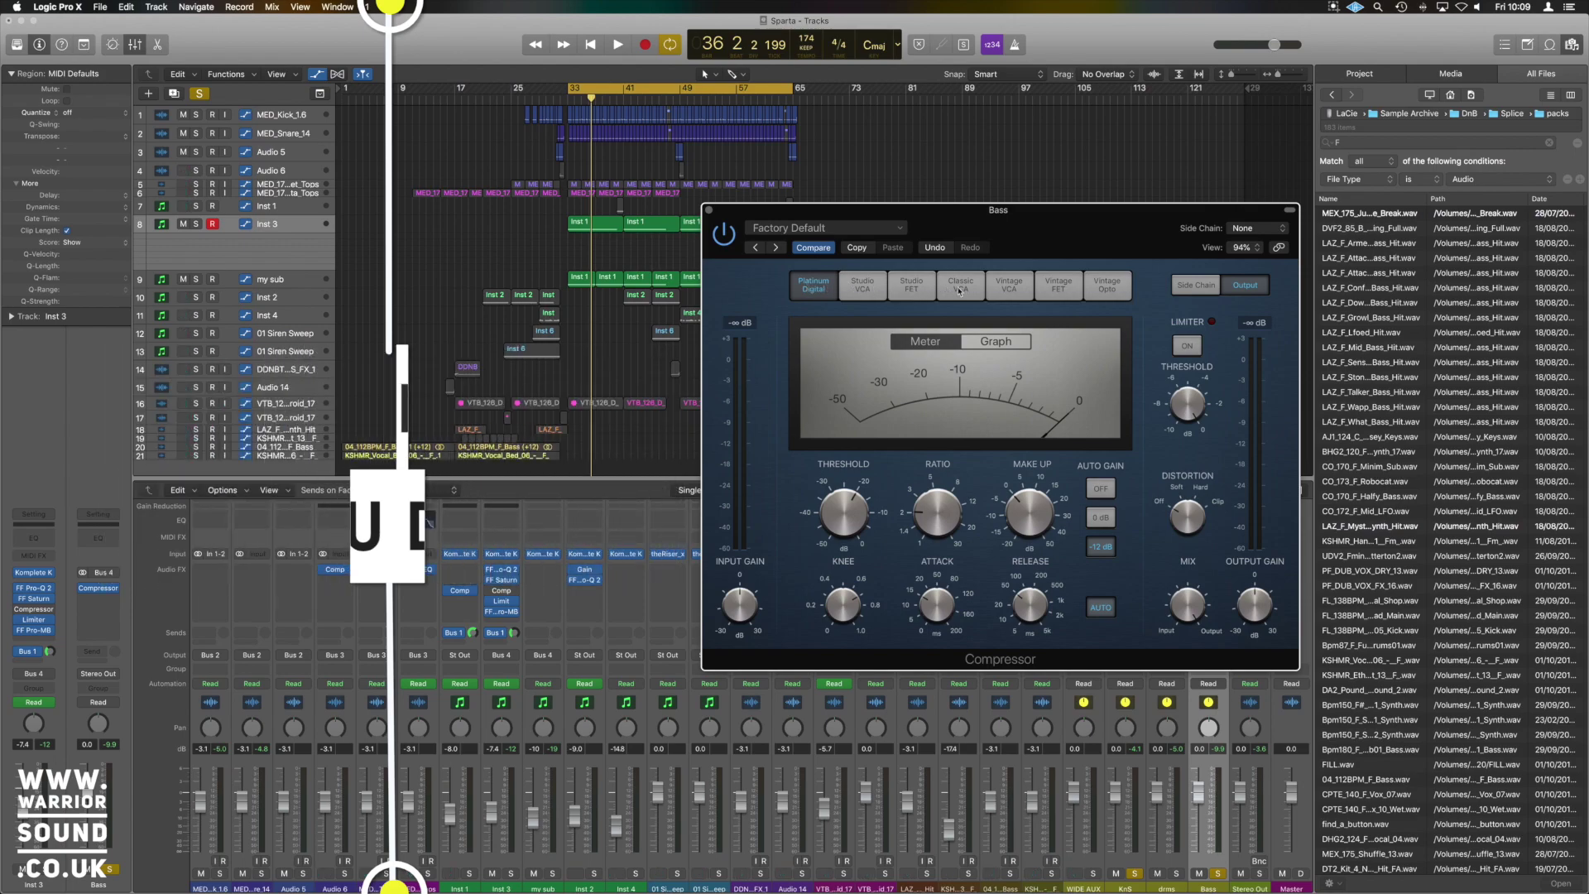
click(924, 291)
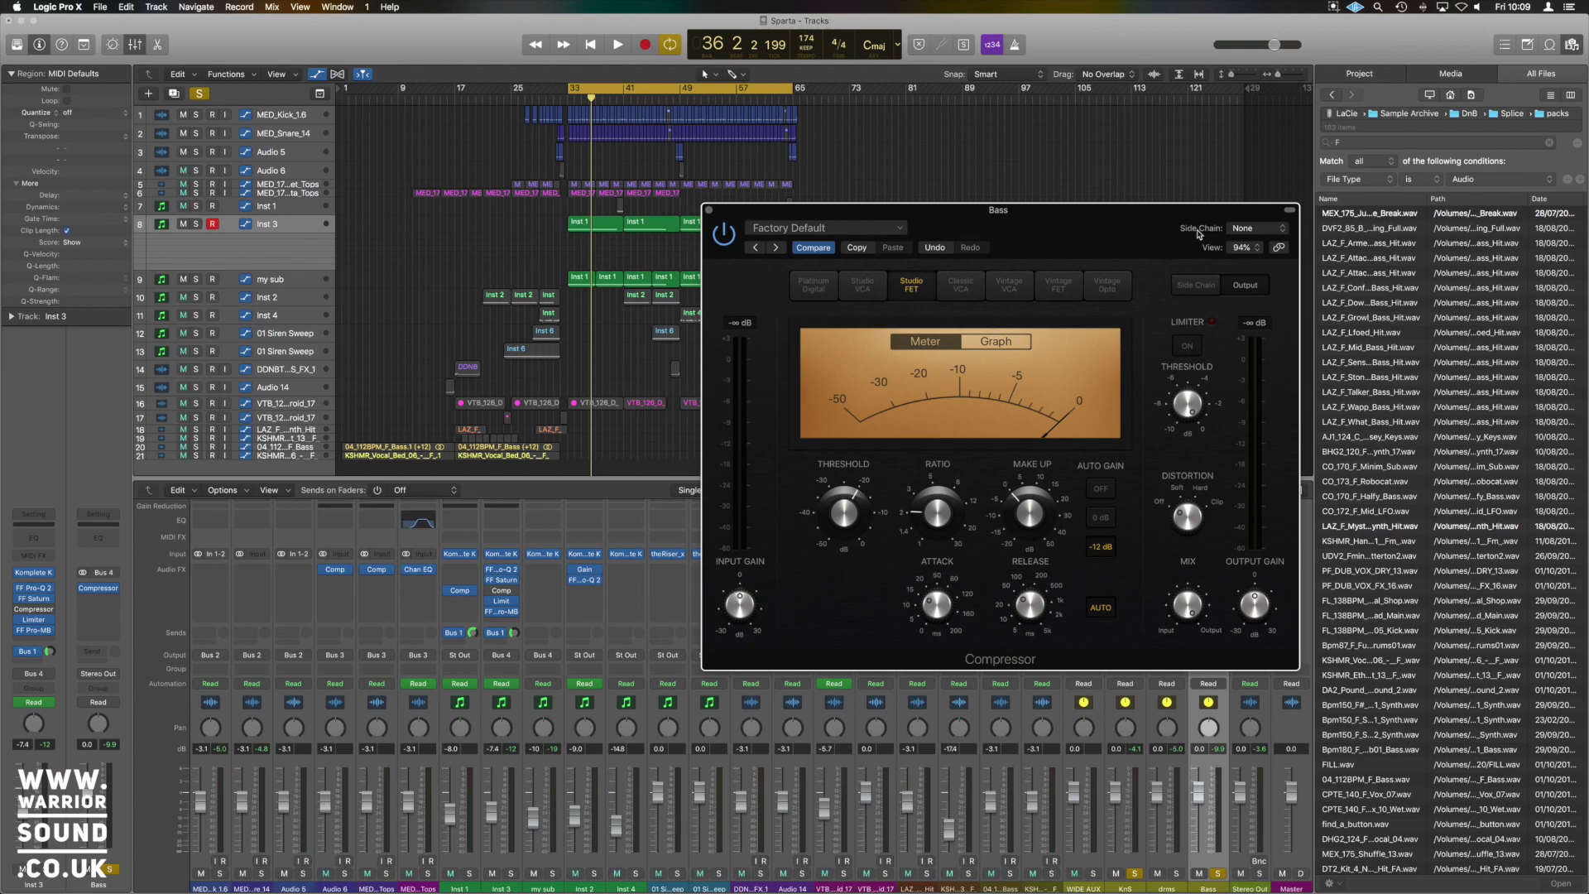
click(1245, 229)
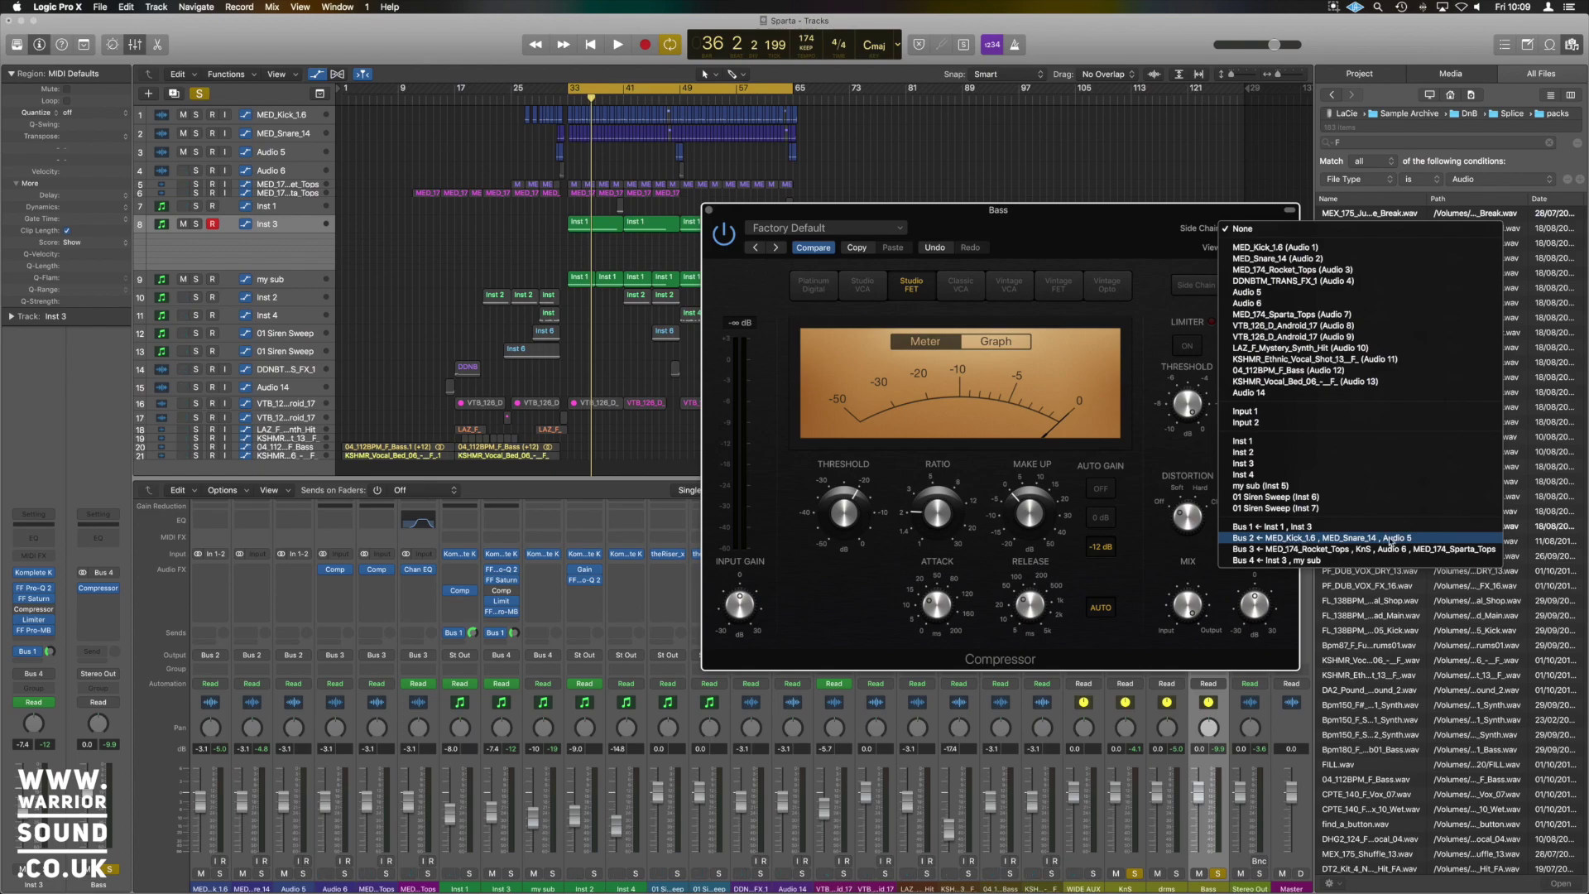
click(1342, 543)
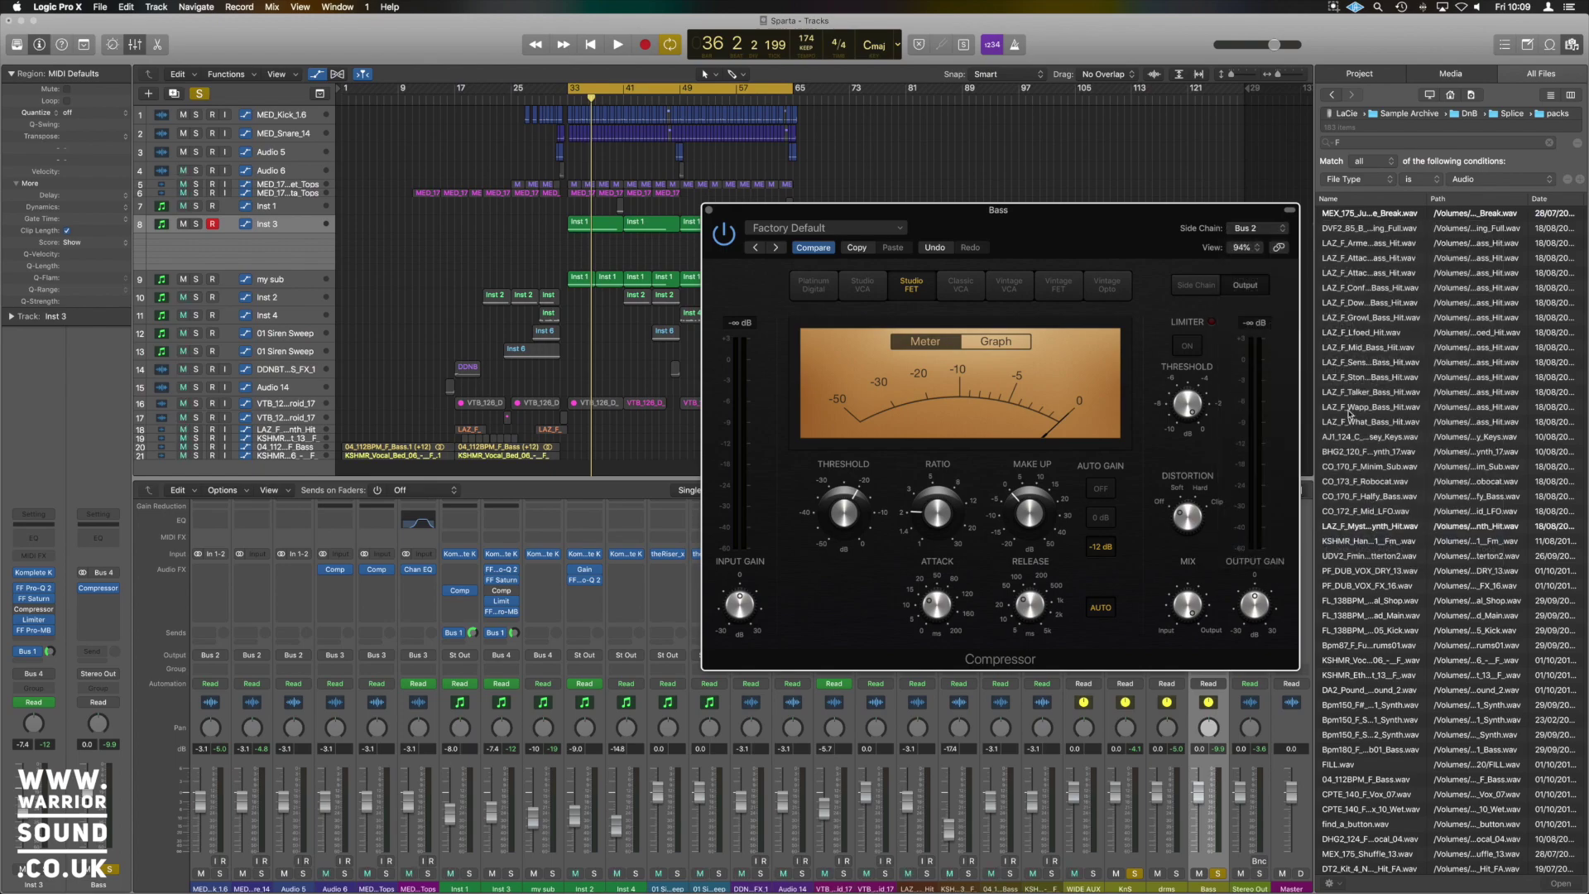
Step: Move the compressor window aside, audition the section, then set Attack 0.0 ms and Release 27.0 ms
drag(1159, 235, 885, 198)
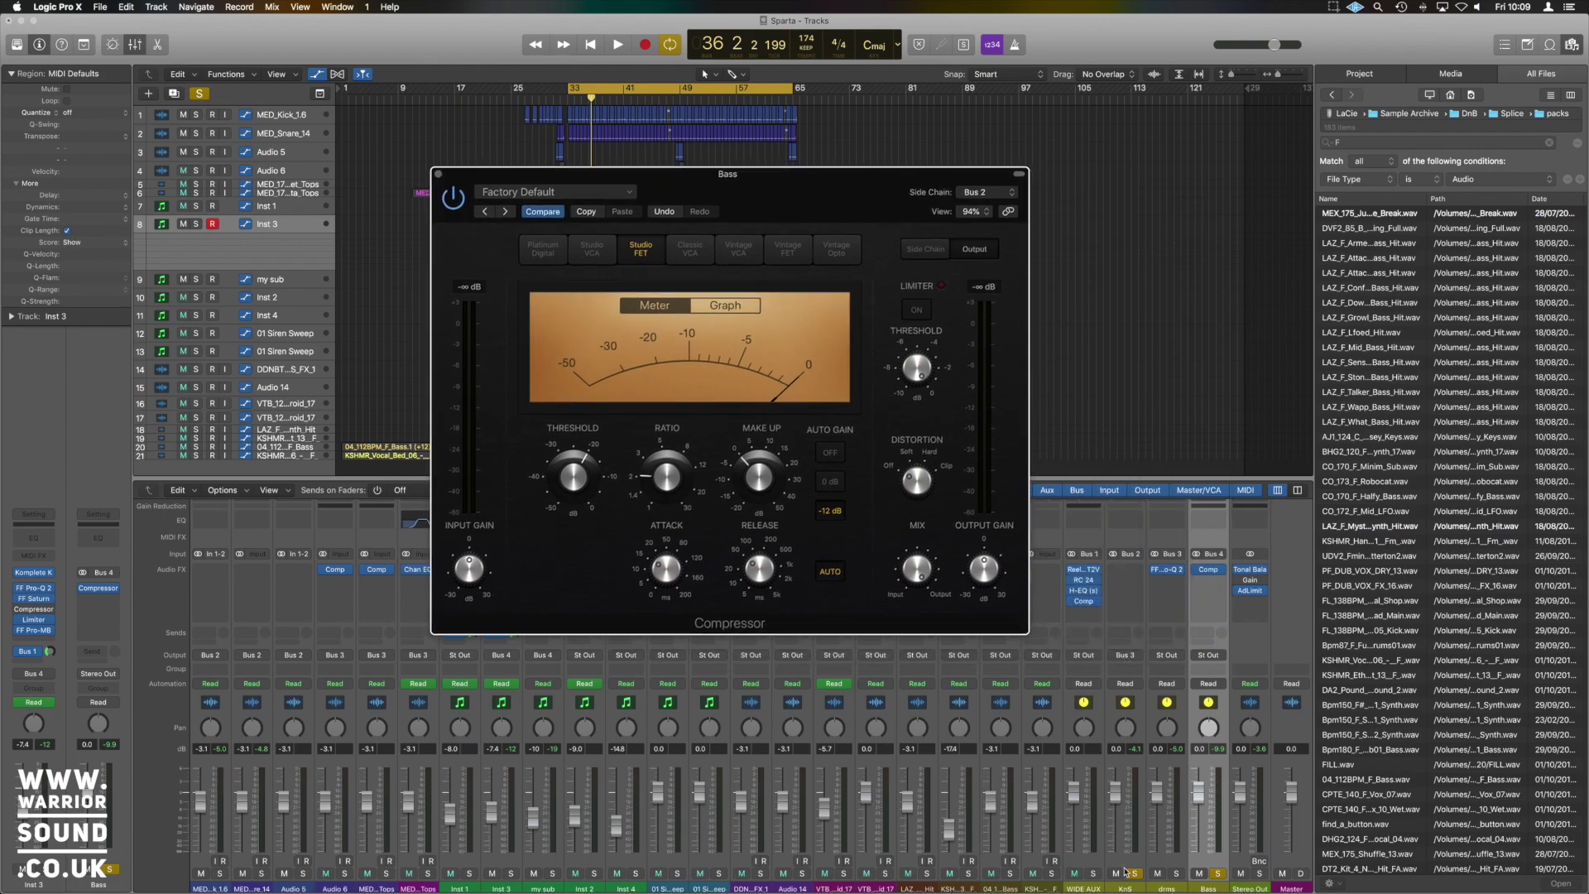
drag(784, 201, 1070, 230)
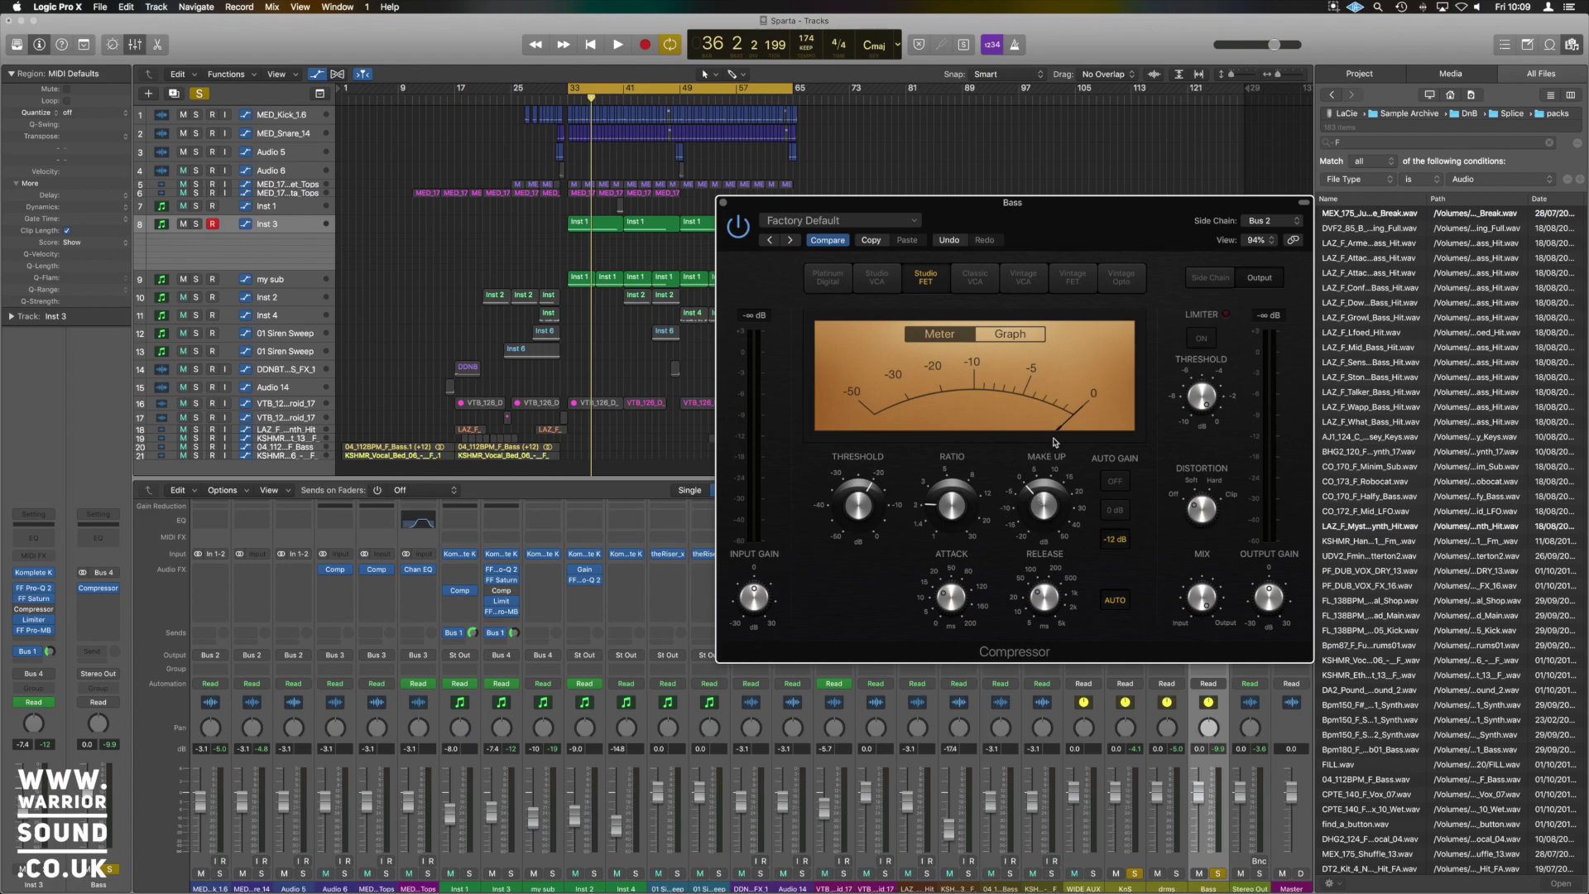
key(space)
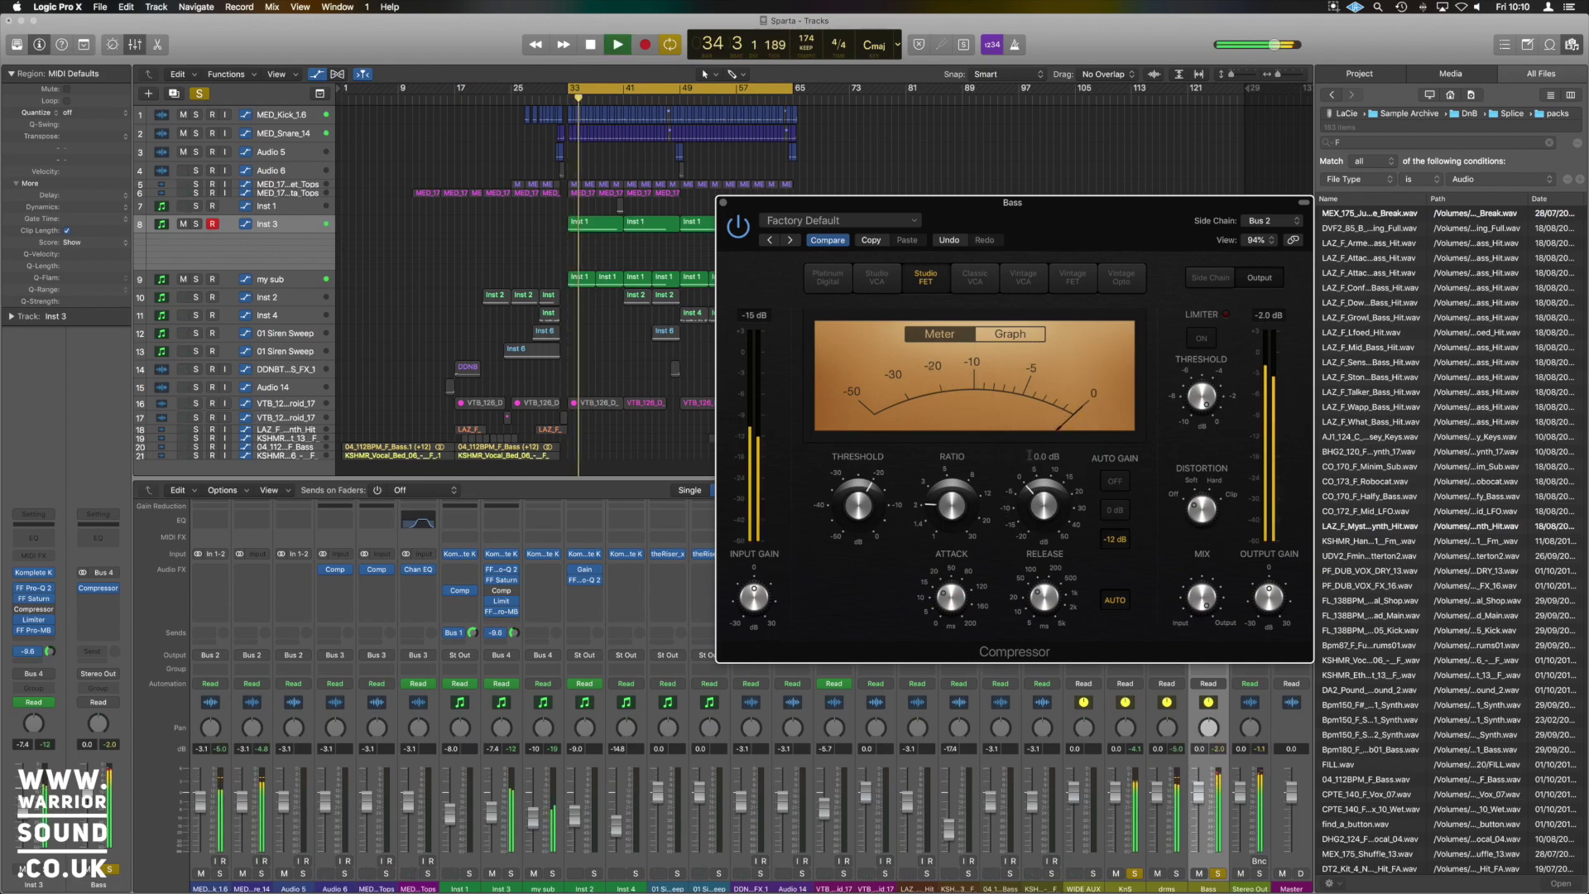
key(space)
drag(978, 596, 938, 686)
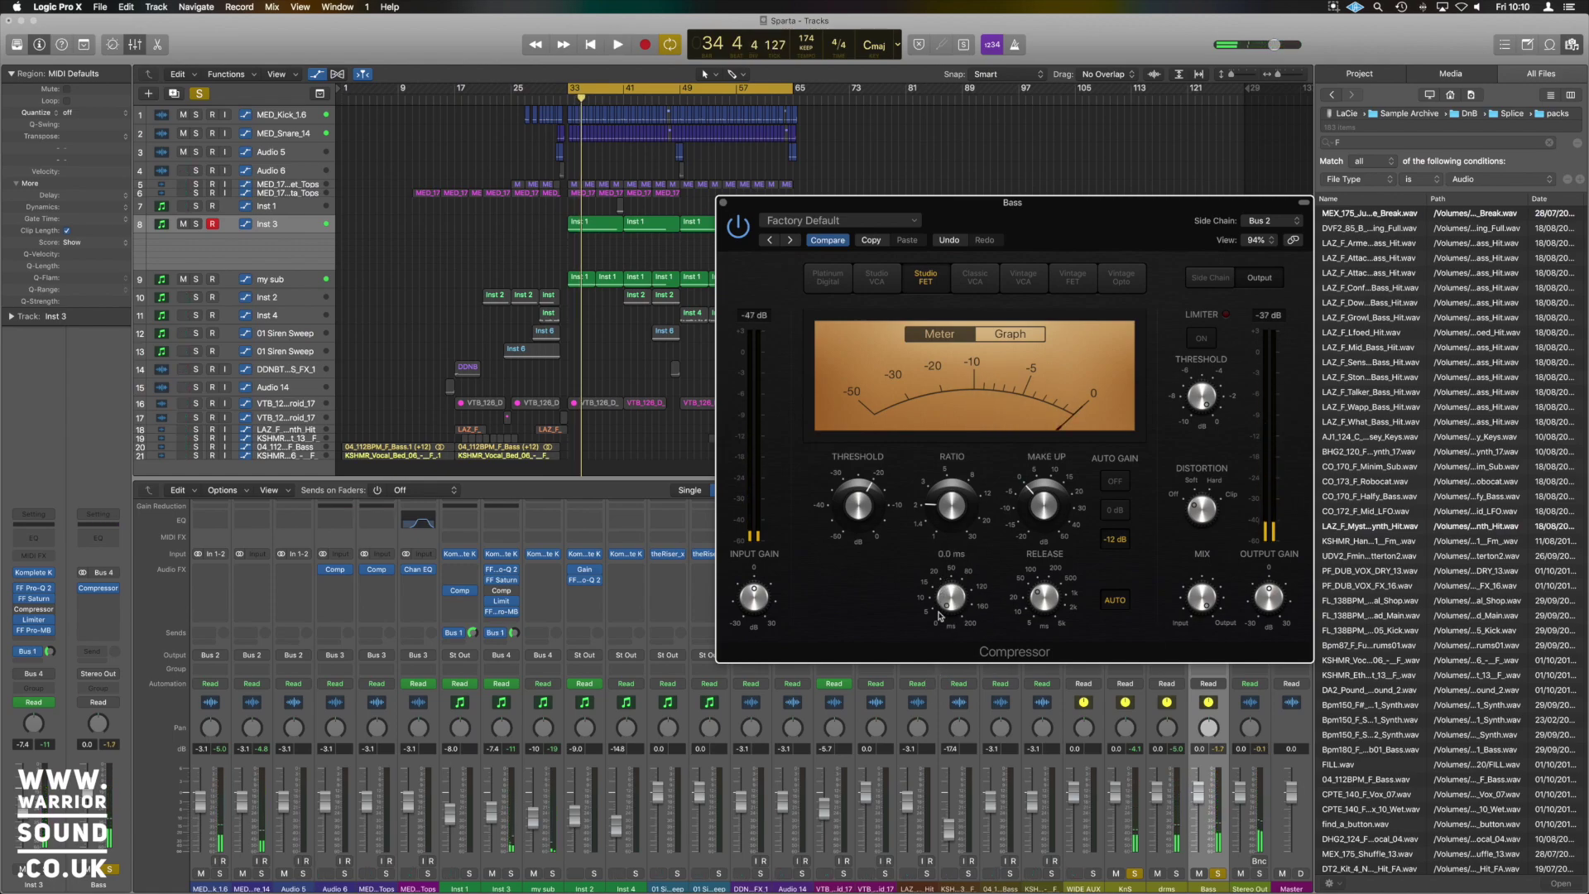
drag(1042, 602, 1044, 610)
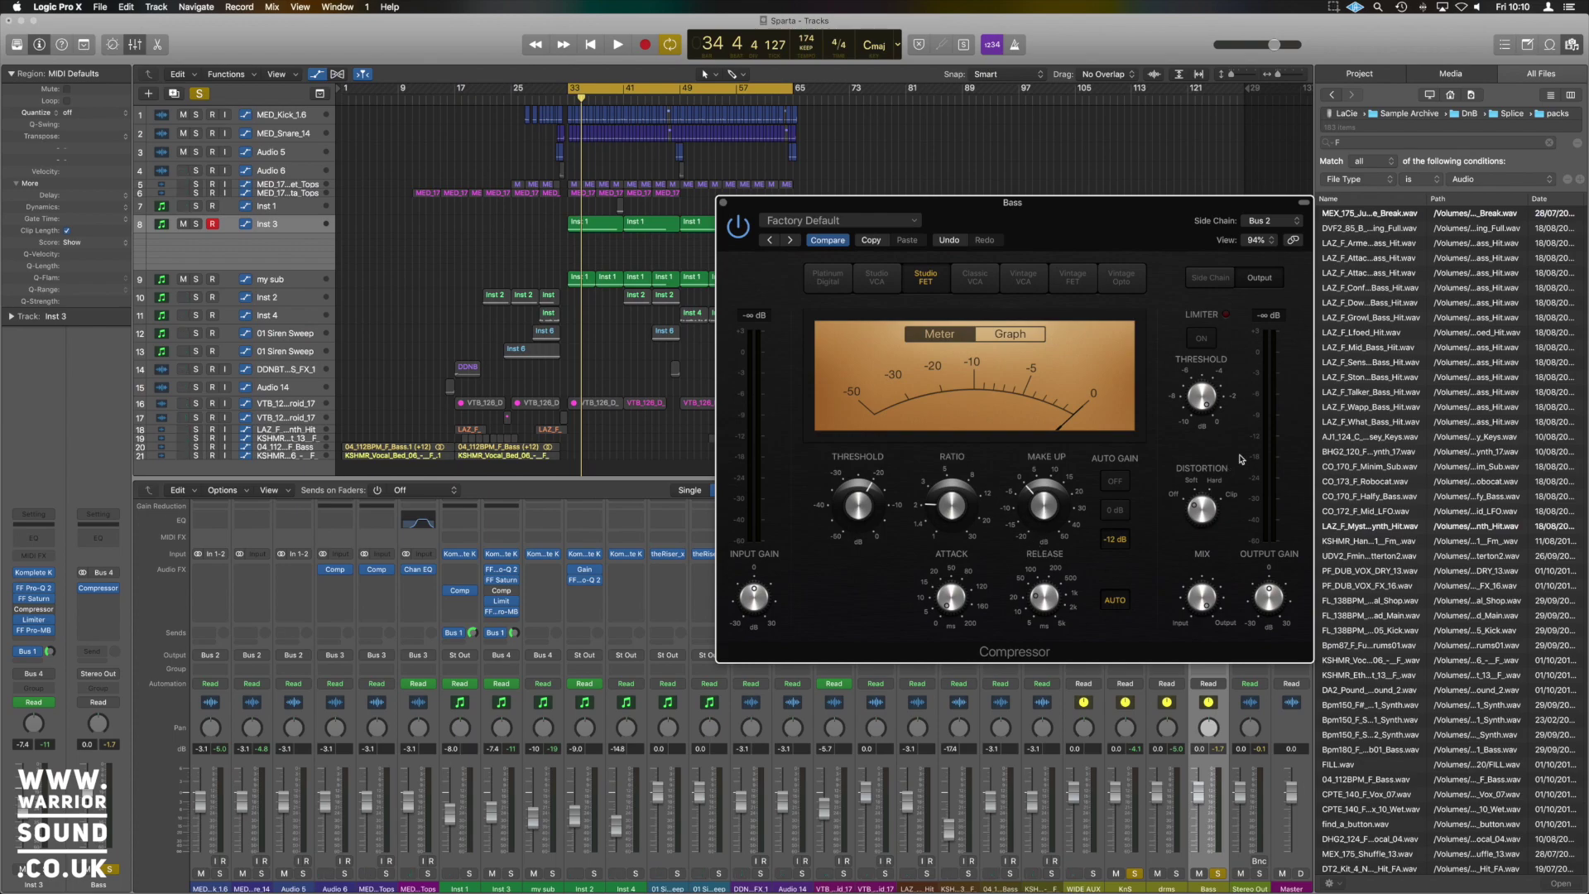
Step: Switch the Bass compressor's side-chain filter on, adjust its frequency, and audition it
click(1209, 279)
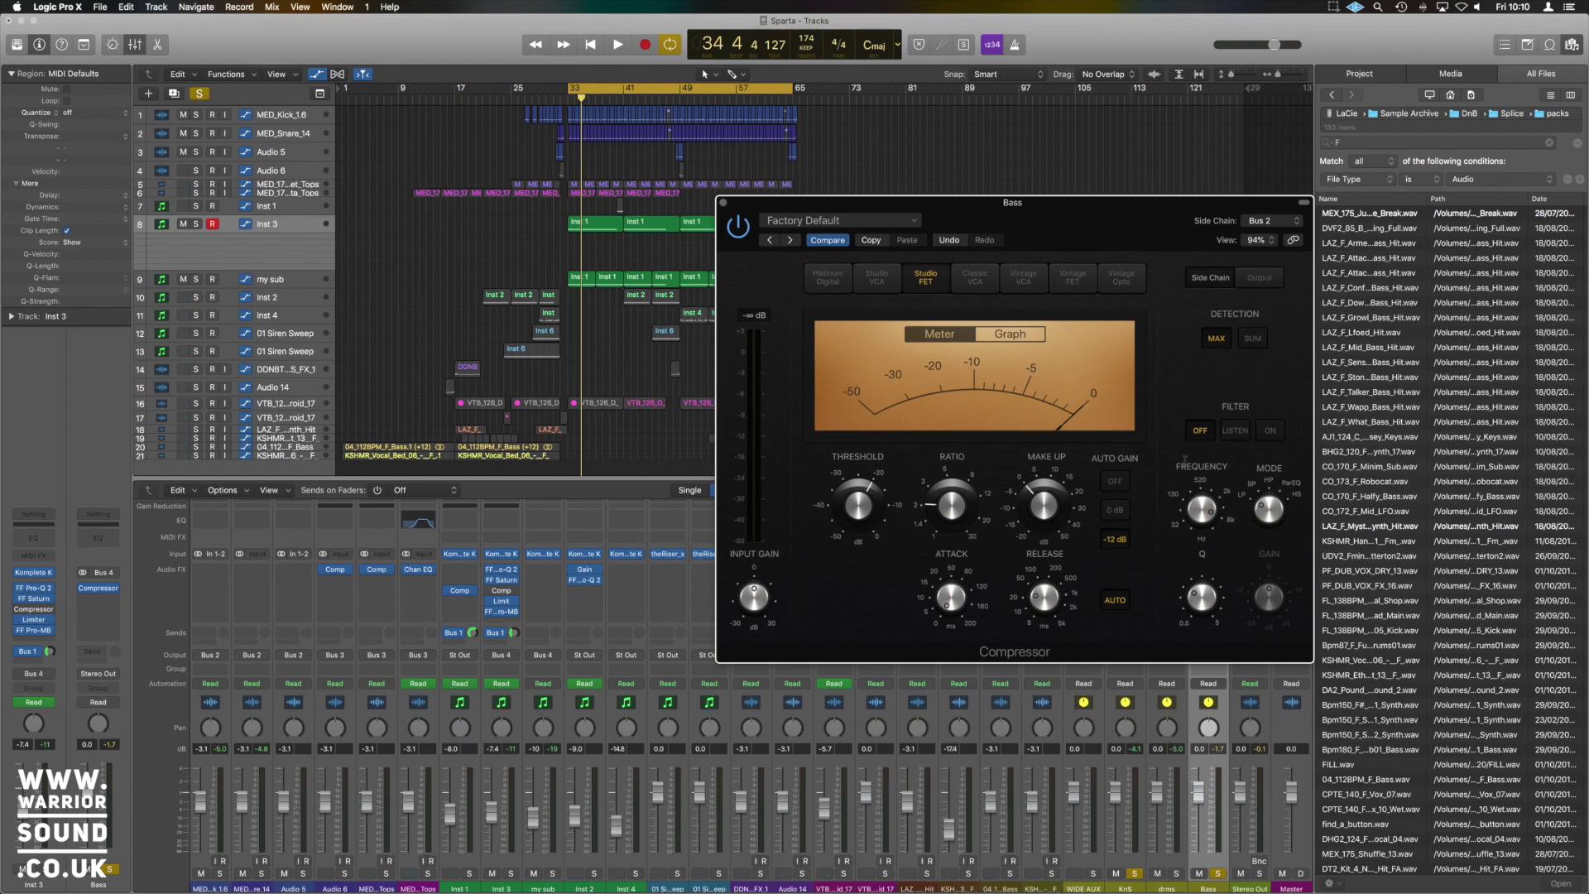
click(1270, 431)
drag(1204, 530, 1204, 521)
mouse_move(1225, 516)
key(space)
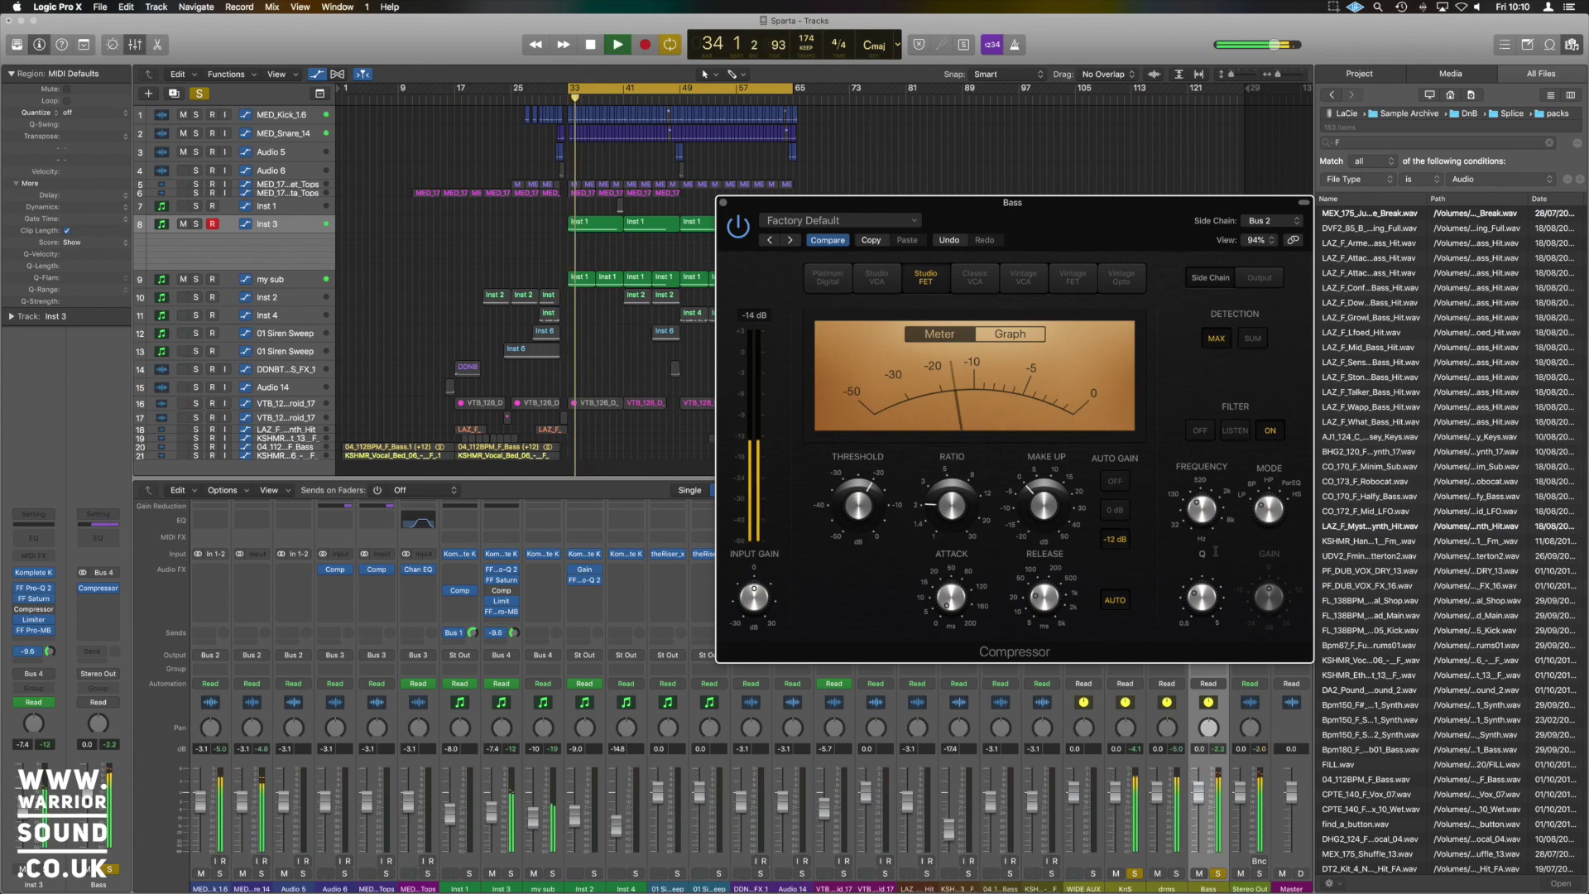
key(space)
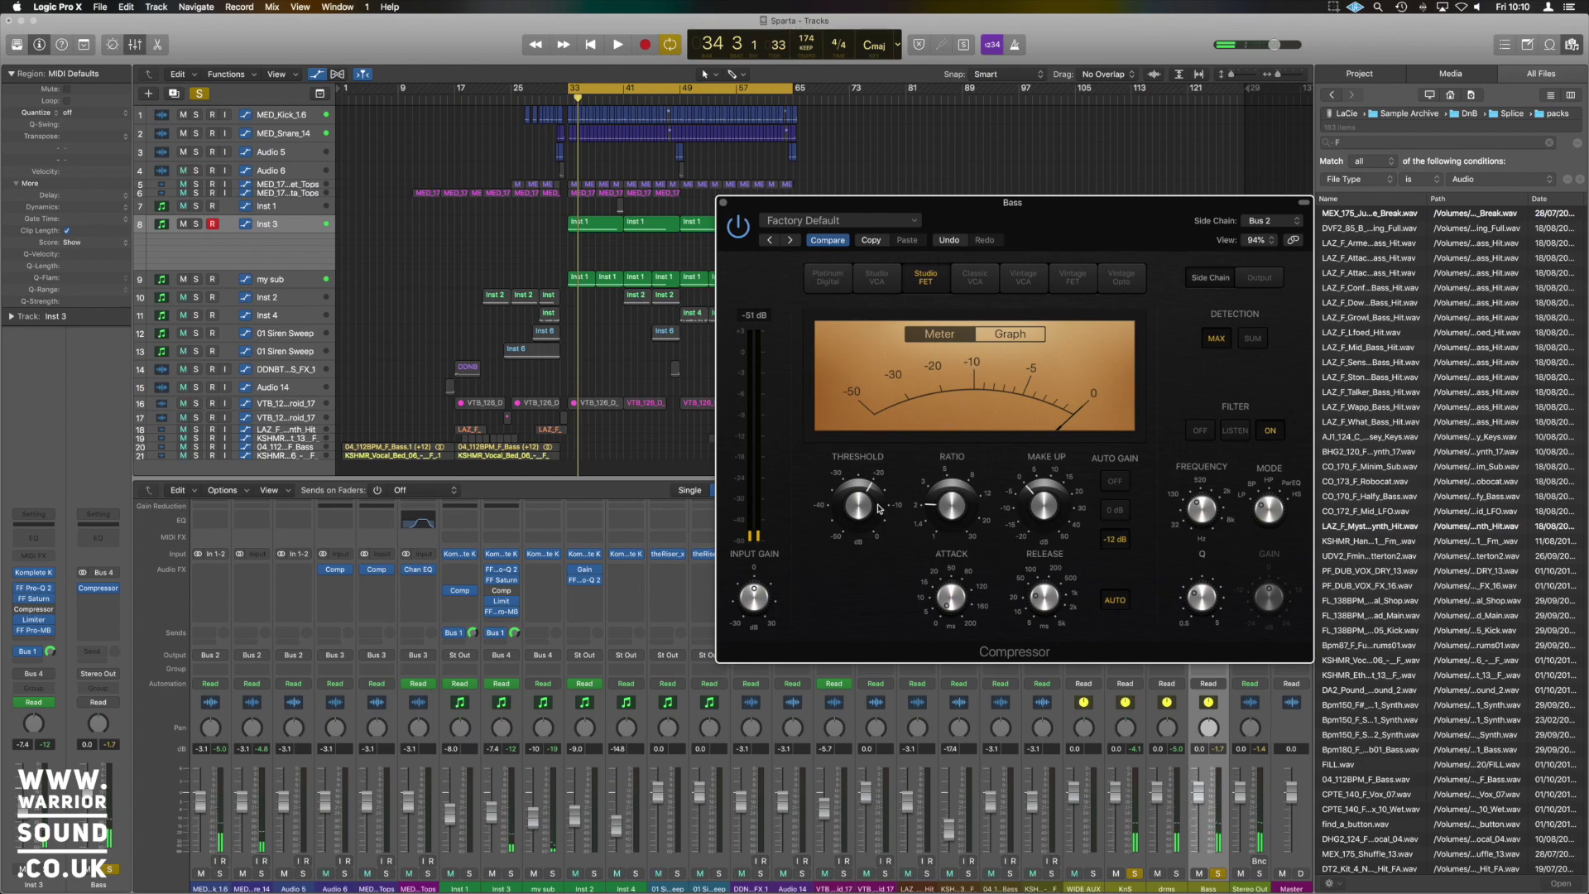
Step: Set the compressor threshold to -11.0 dB and audition the result
mouse_move(879, 508)
mouse_down()
mouse_move(862, 531)
mouse_move(863, 493)
mouse_up()
key(space)
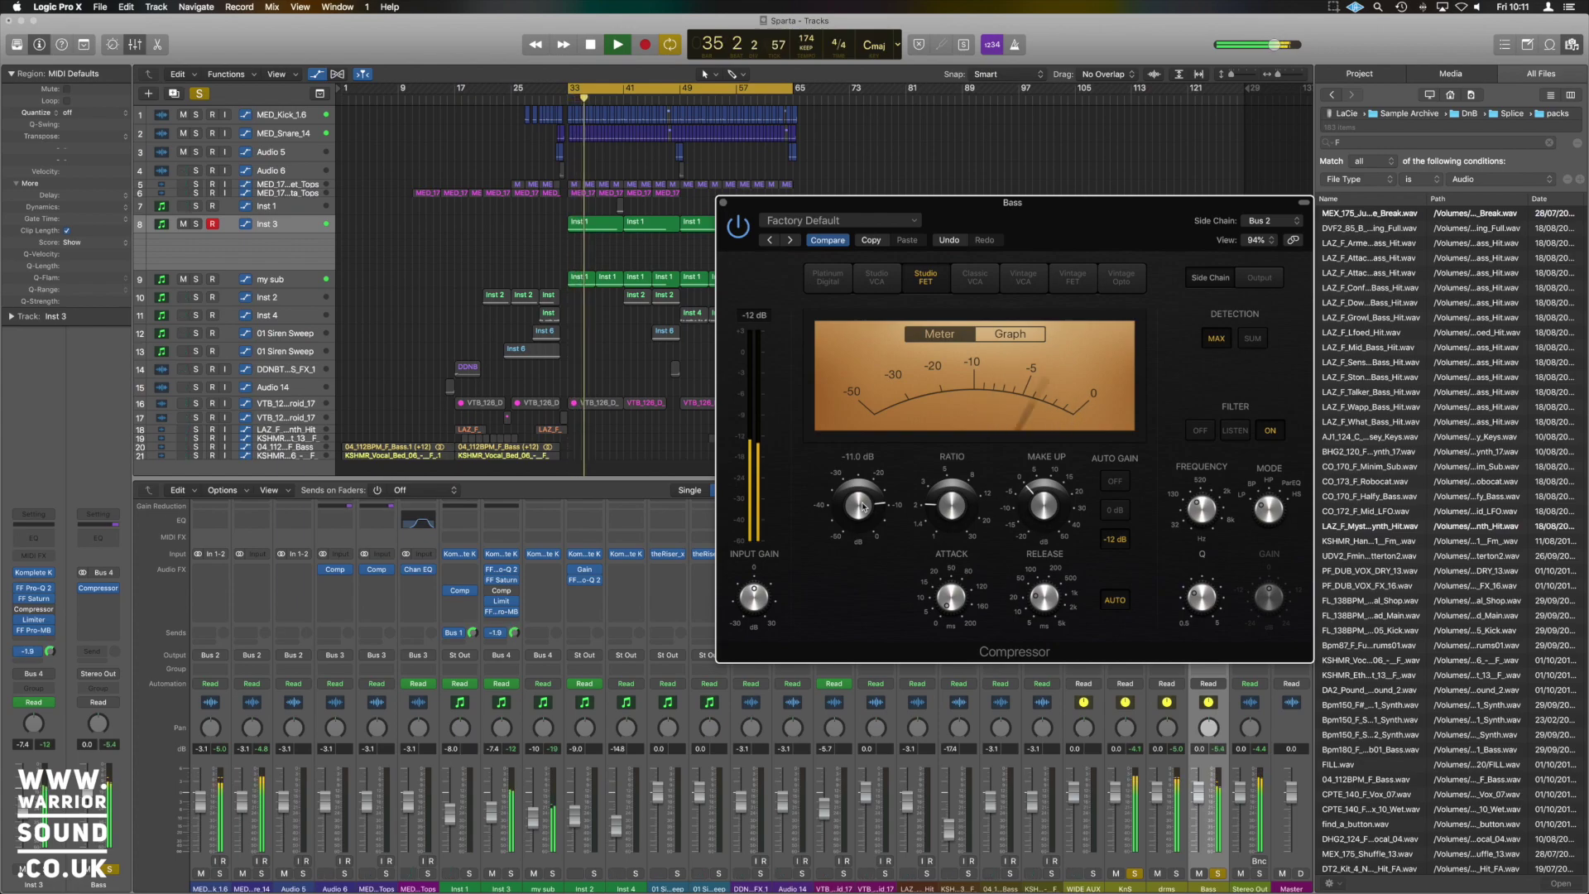
key(space)
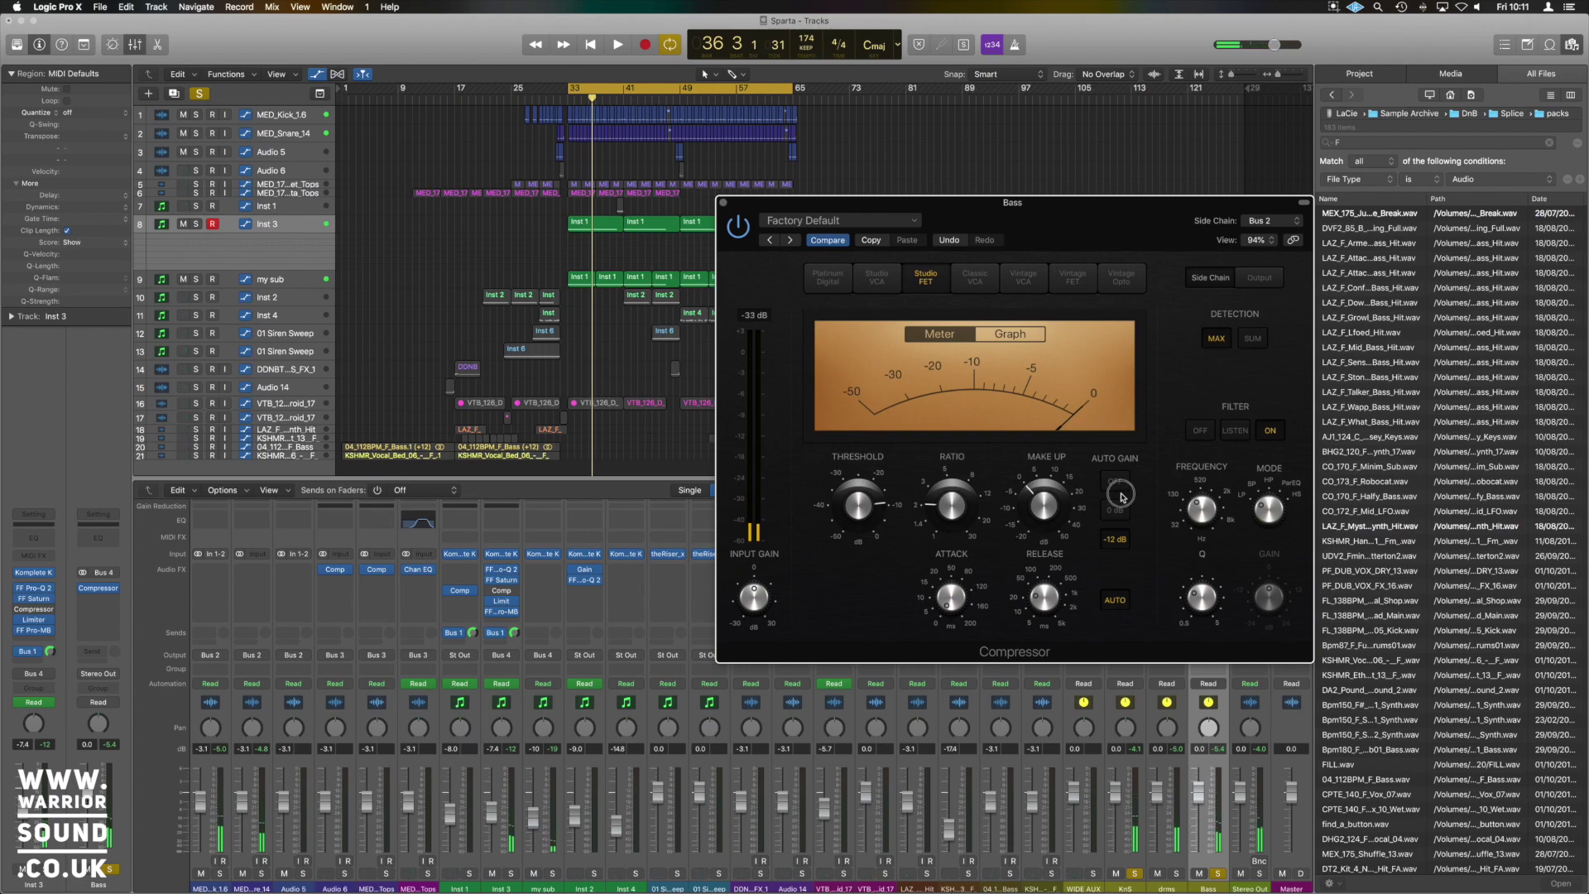
Step: Set the Bass compressor's Auto Gain to OFF and play the section twice to compare
click(1114, 481)
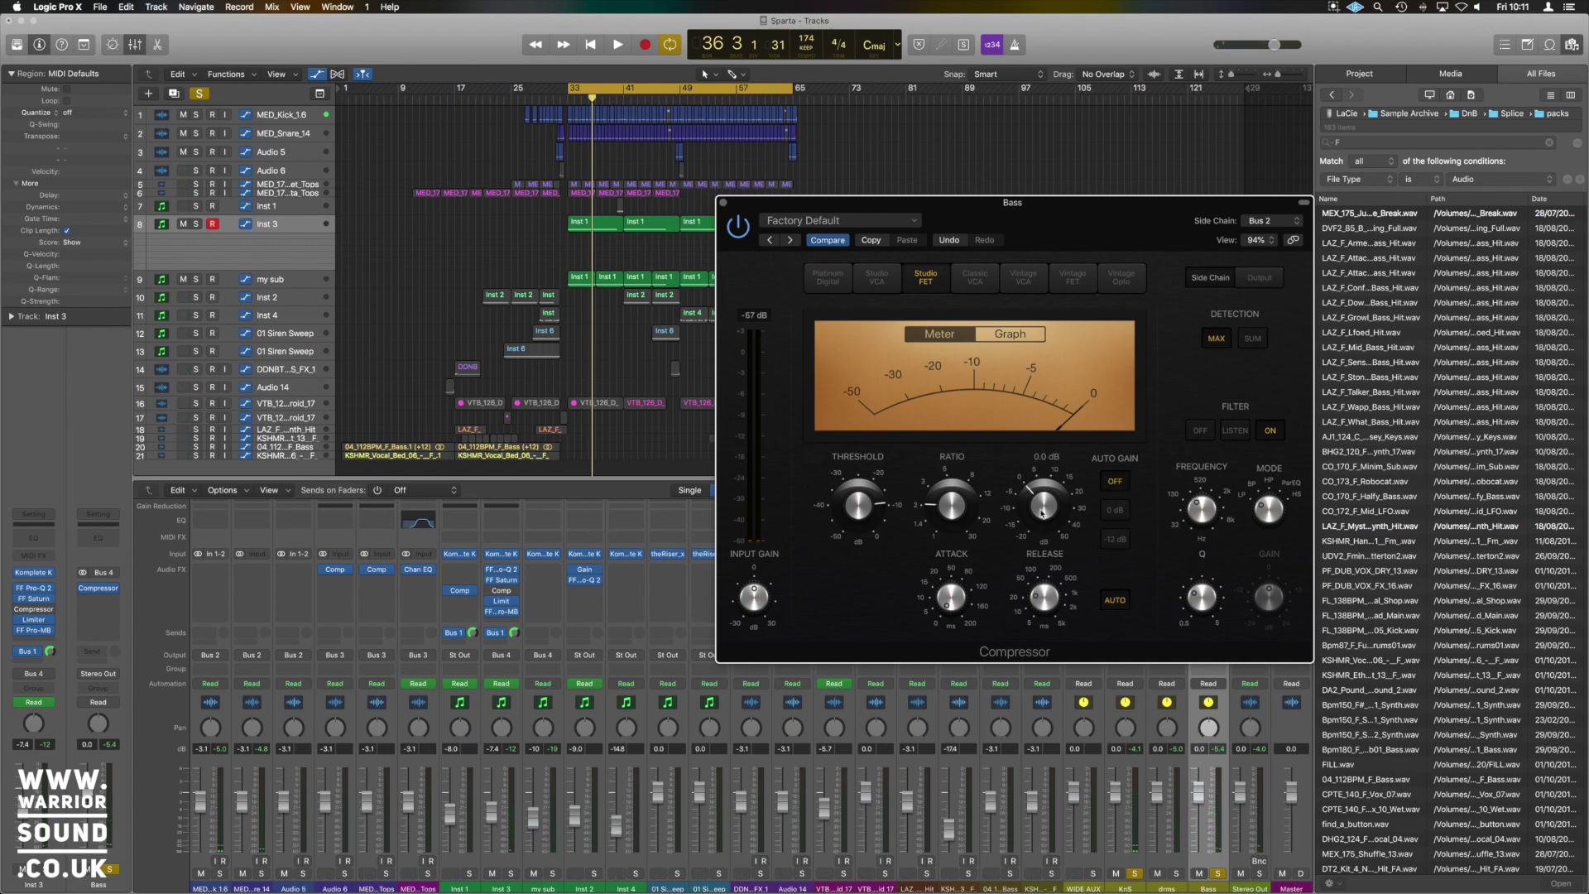
key(space)
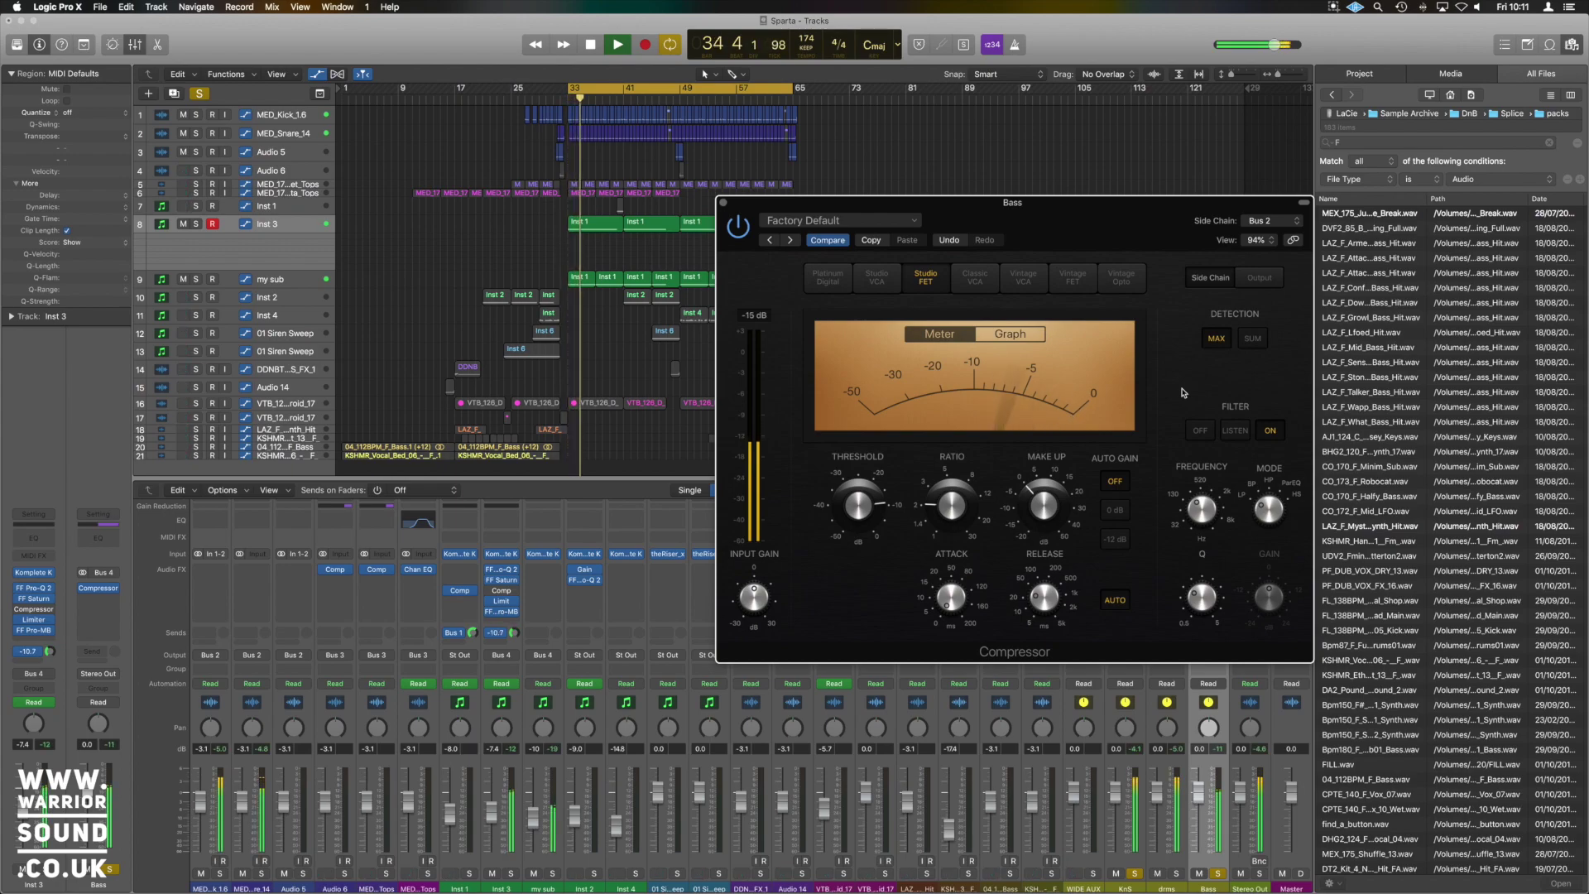
key(space)
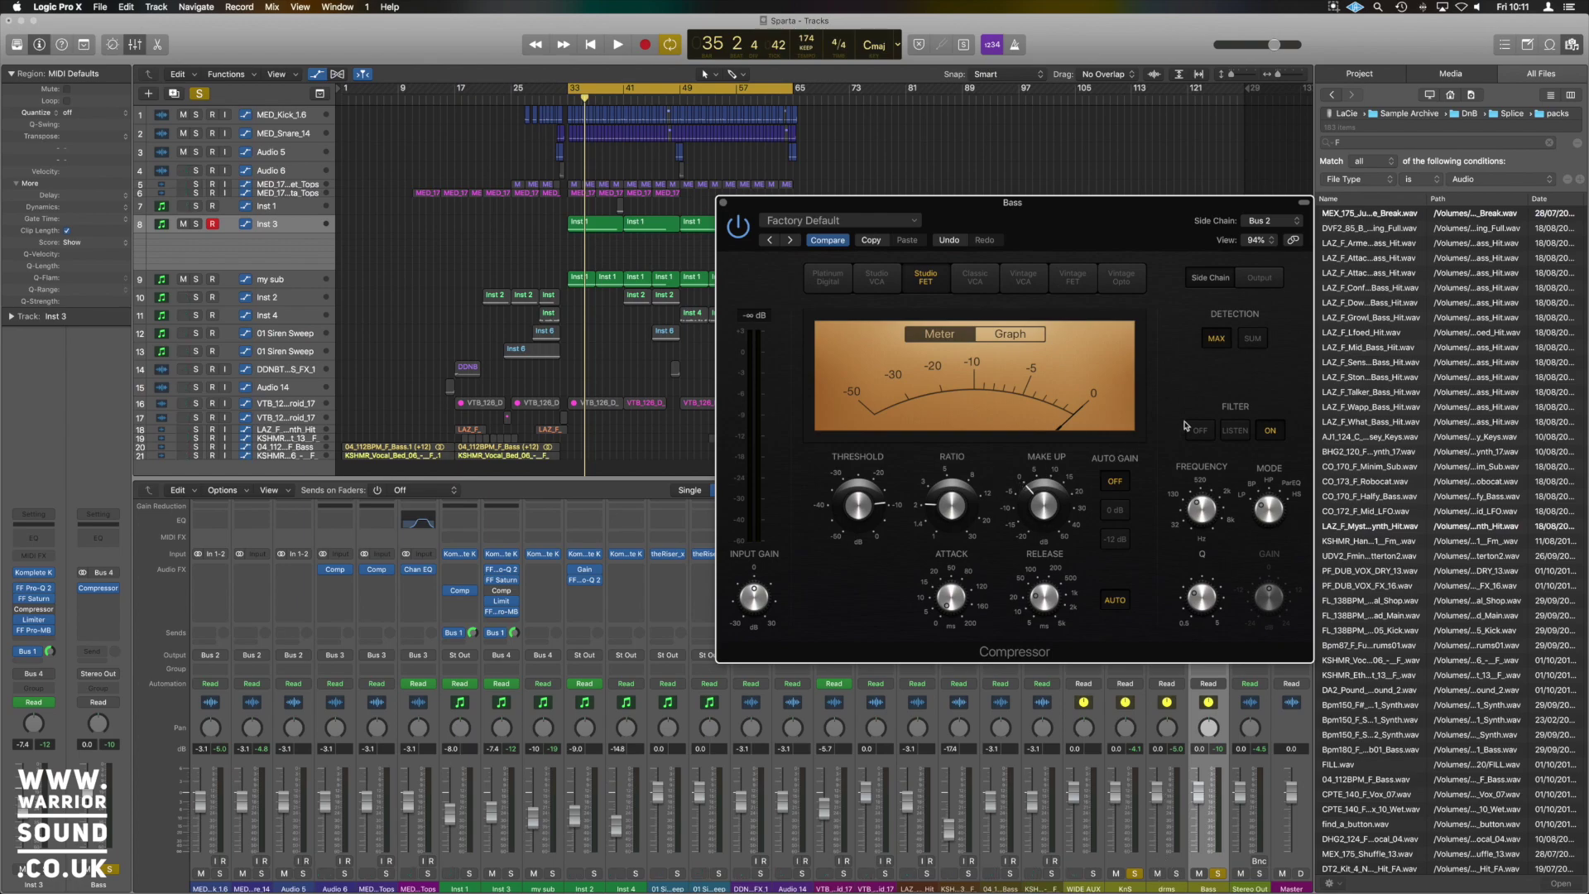
key(space)
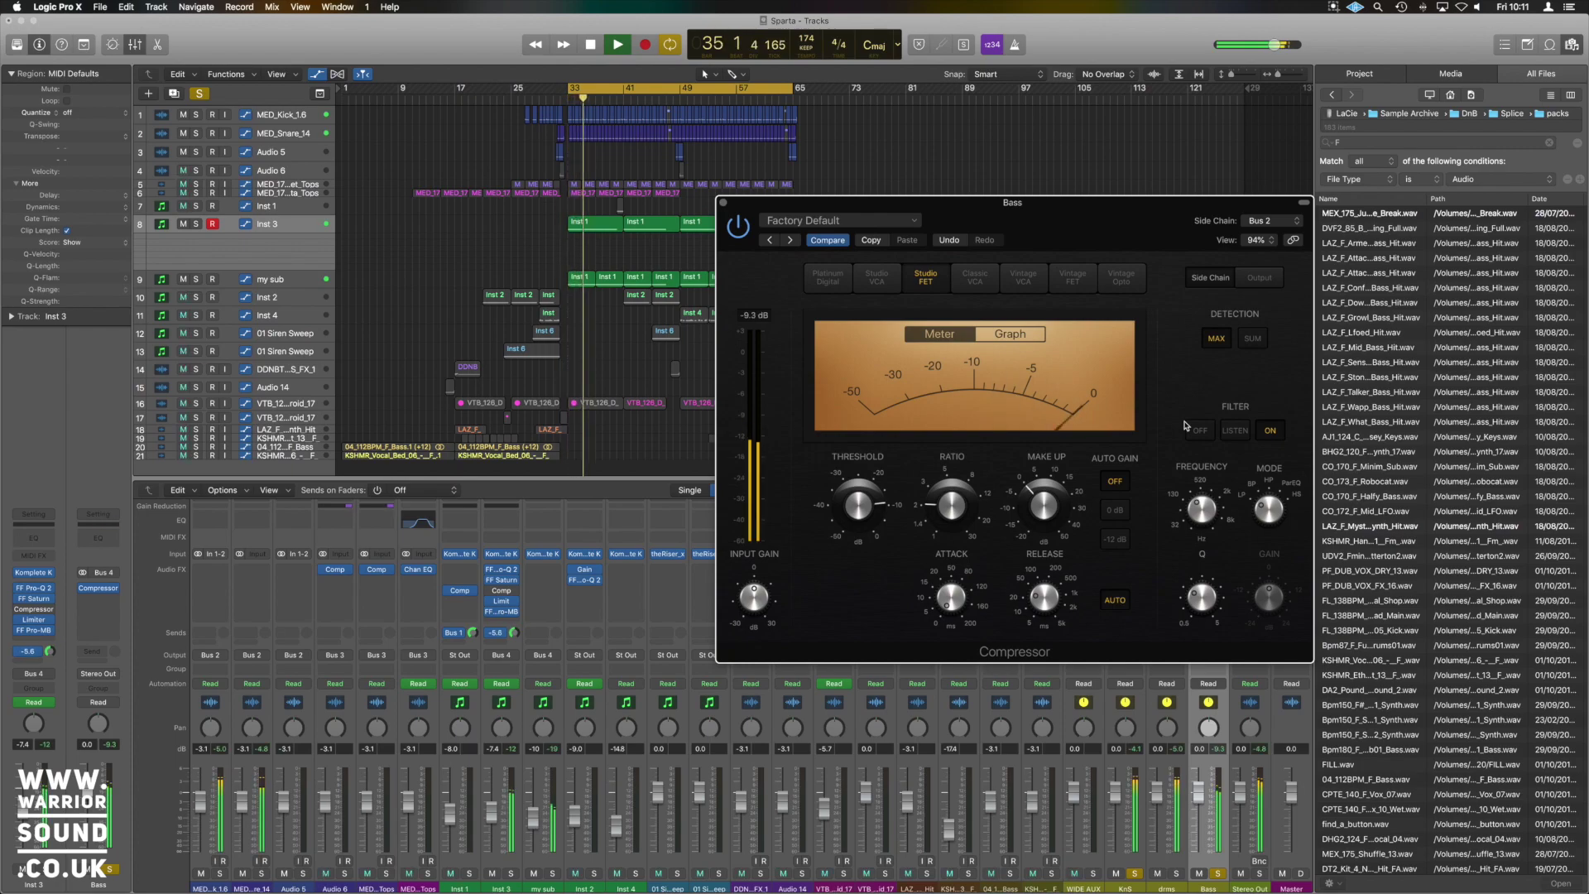
key(space)
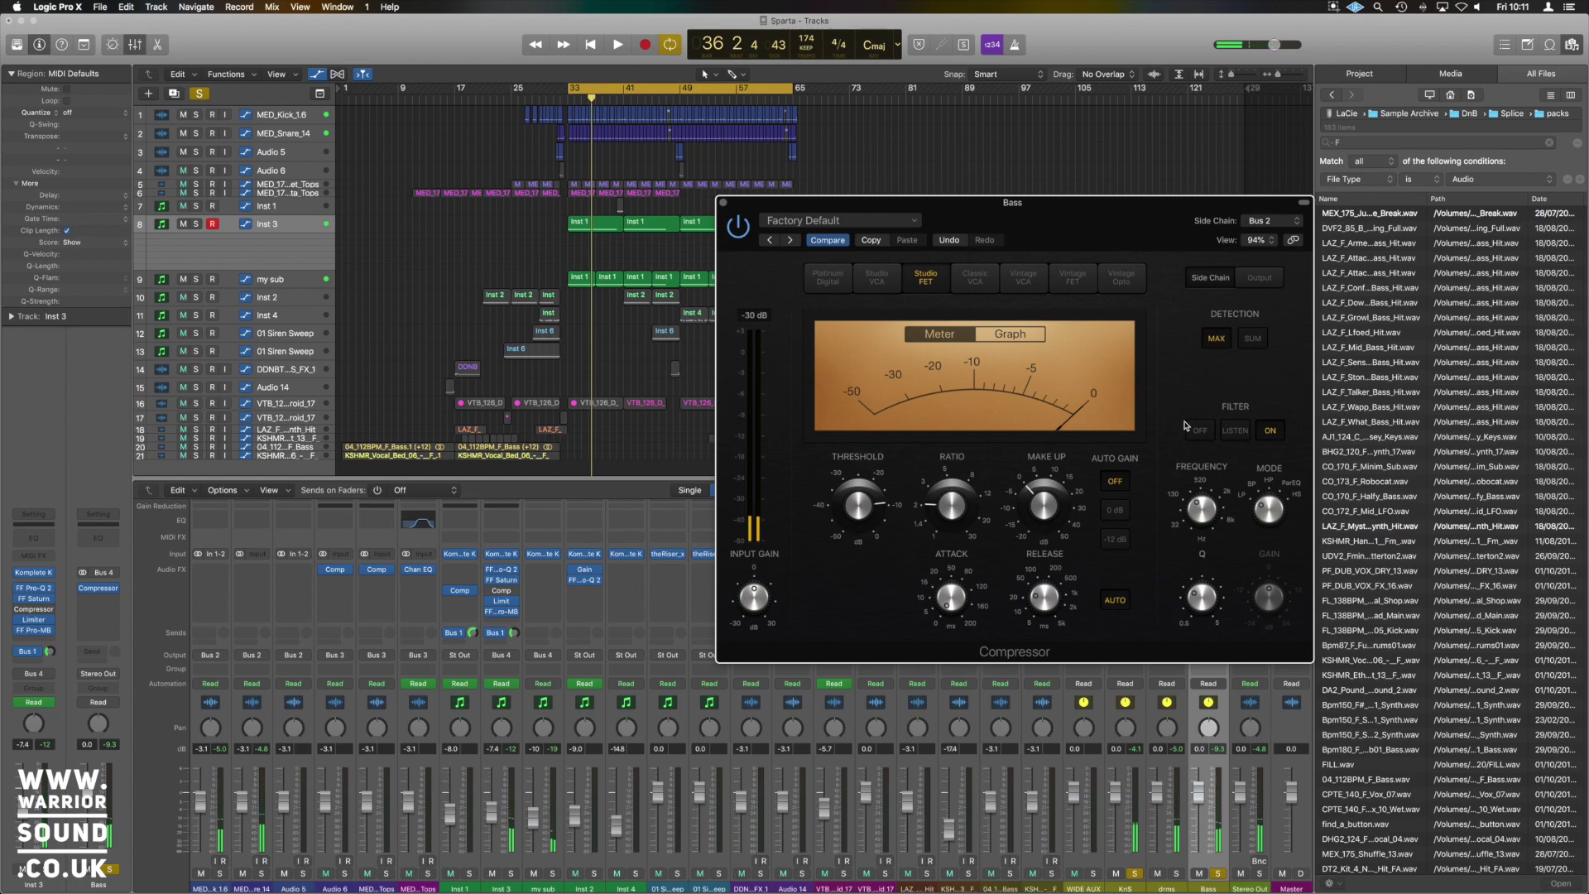